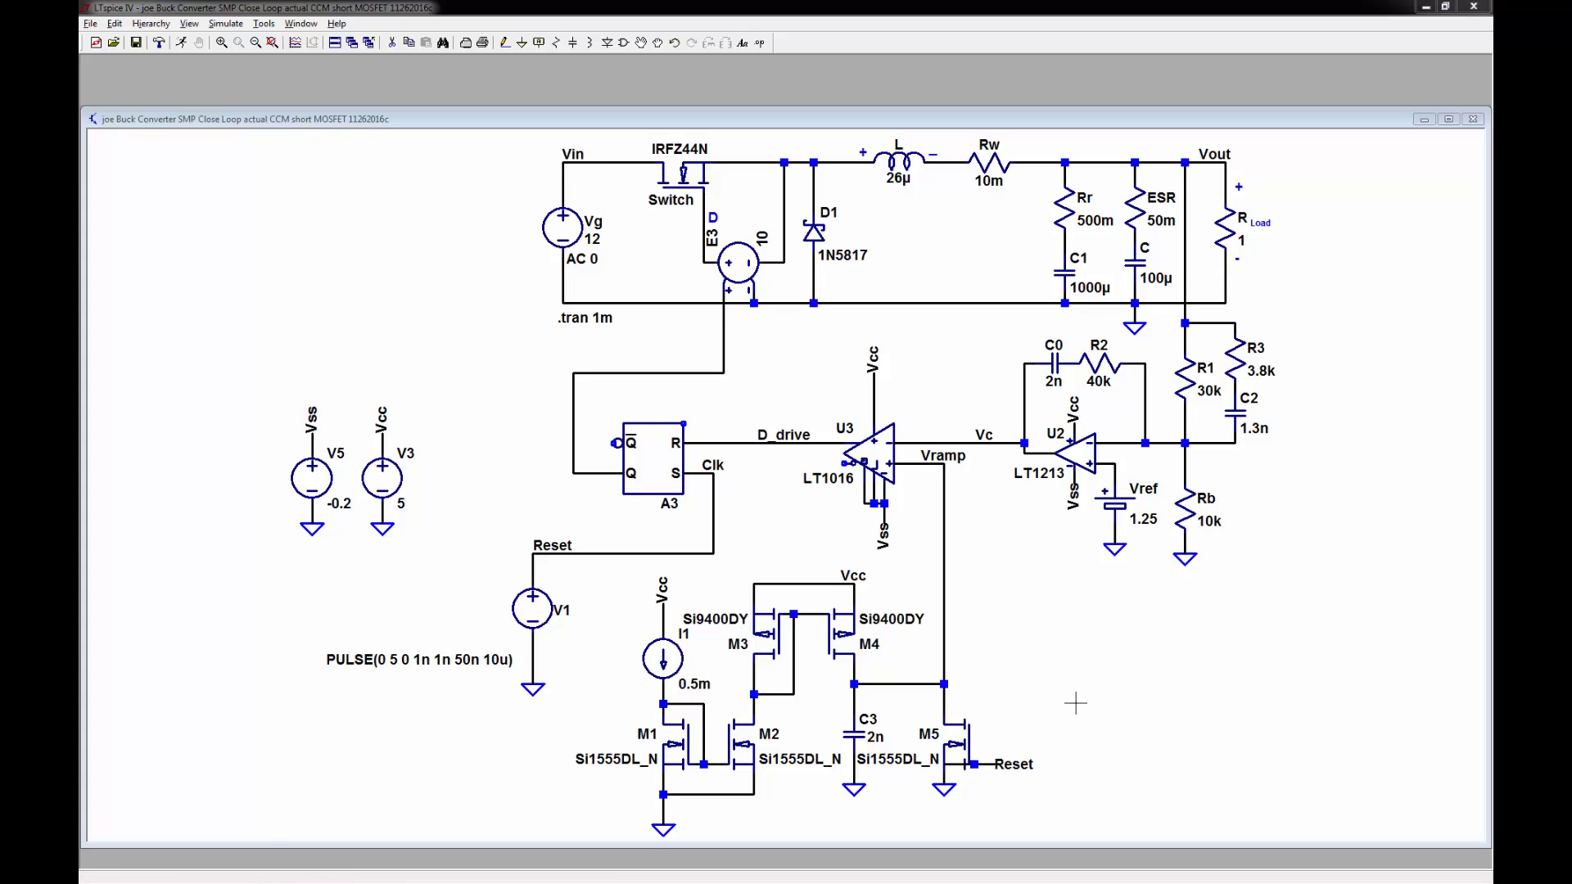
- Run the 1 ms transient simulation and plot the voltage at the Vout node
left_click(182, 42)
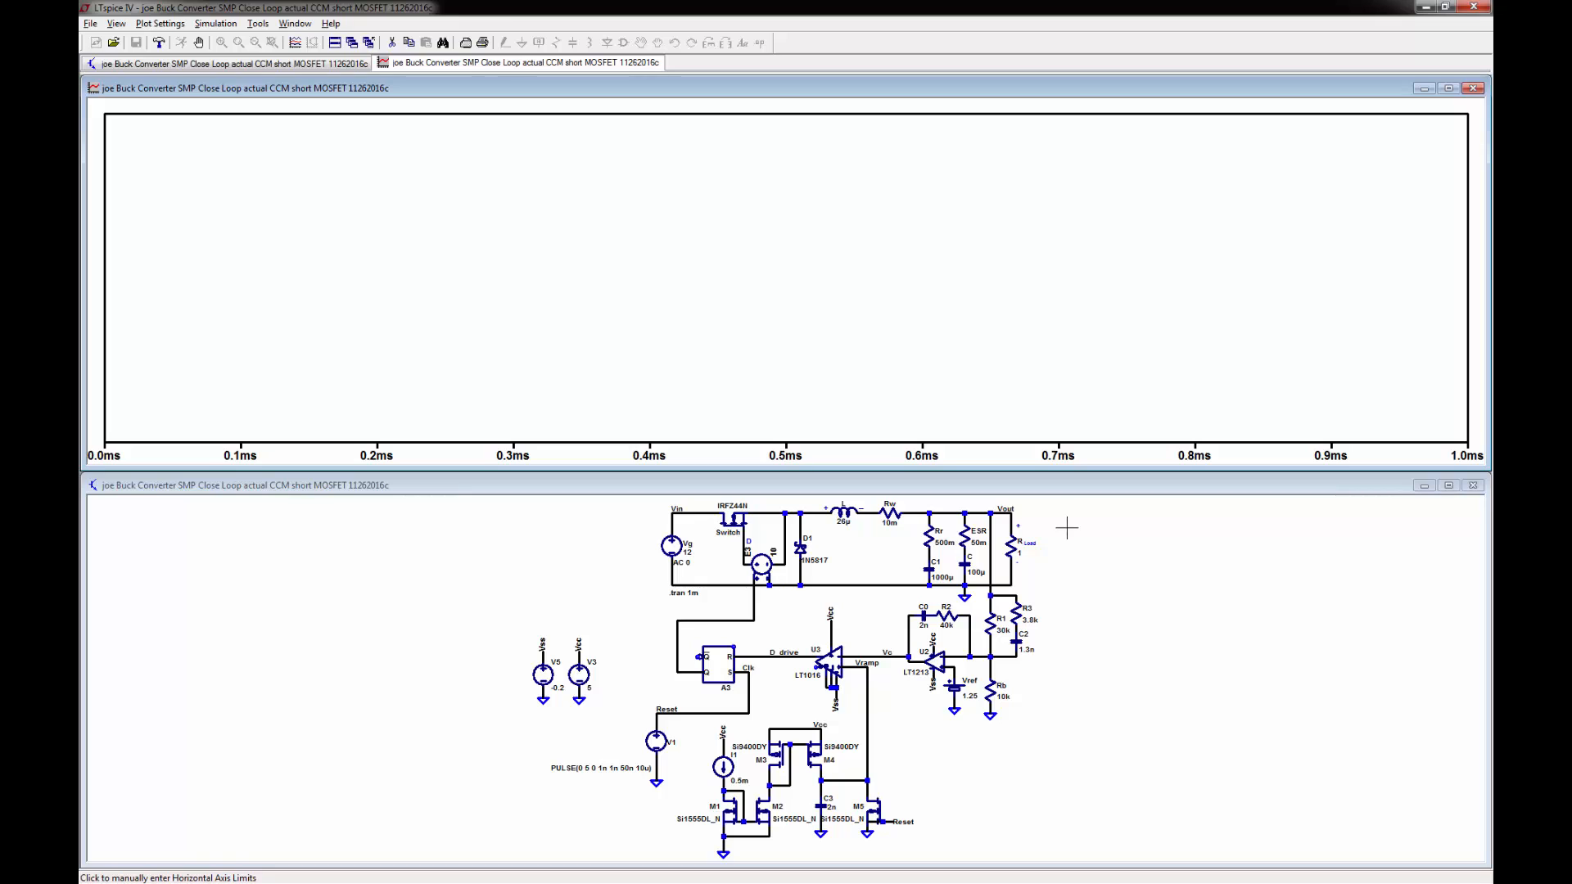
left_click(1374, 542)
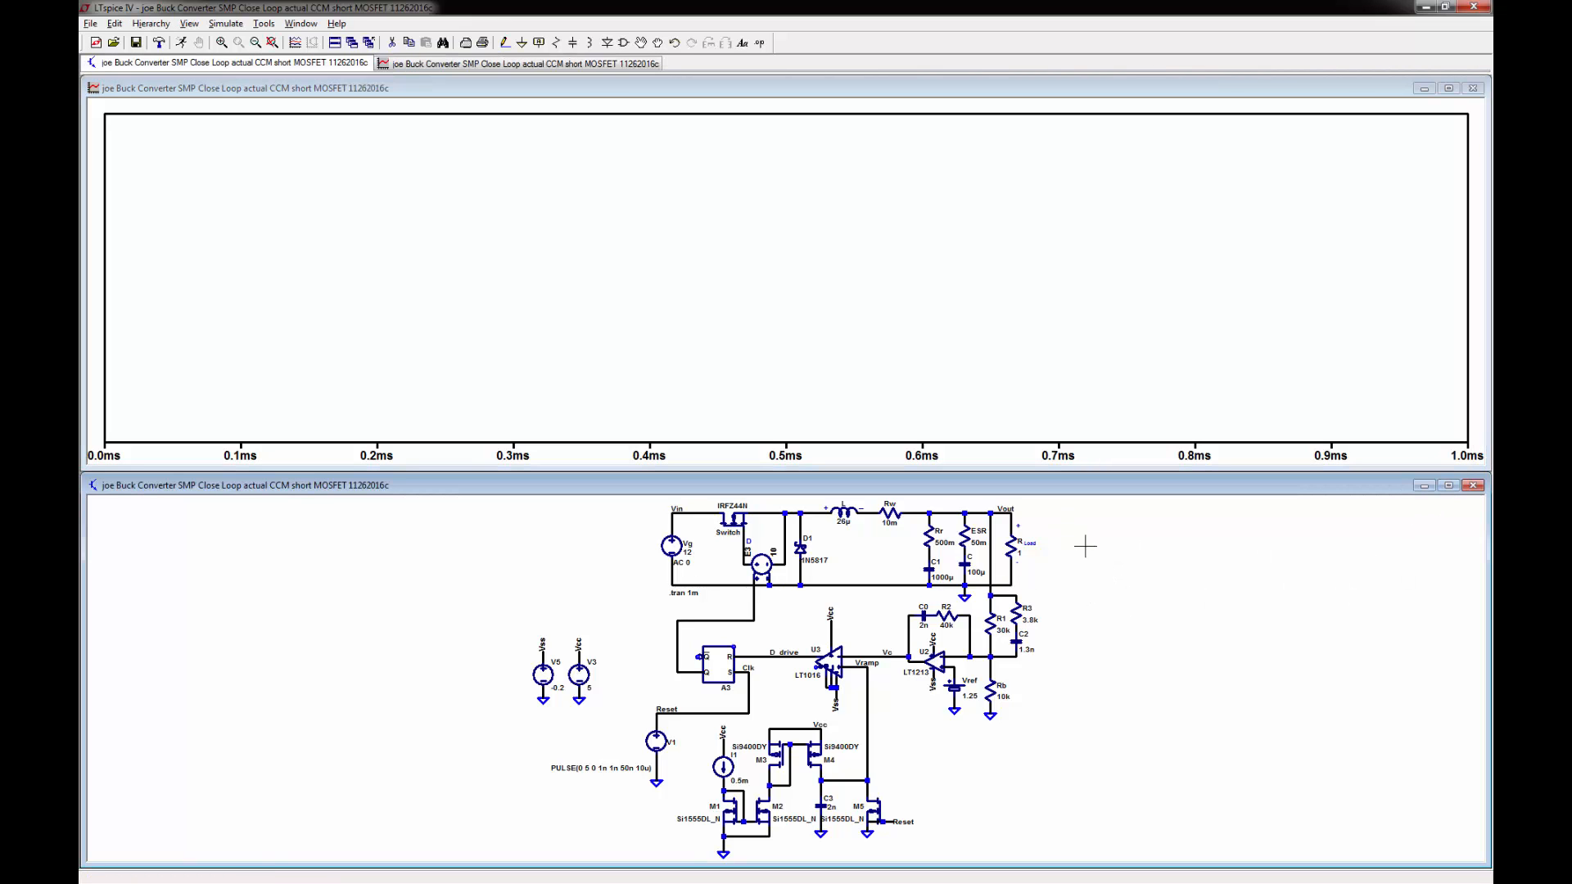
left_click(990, 510)
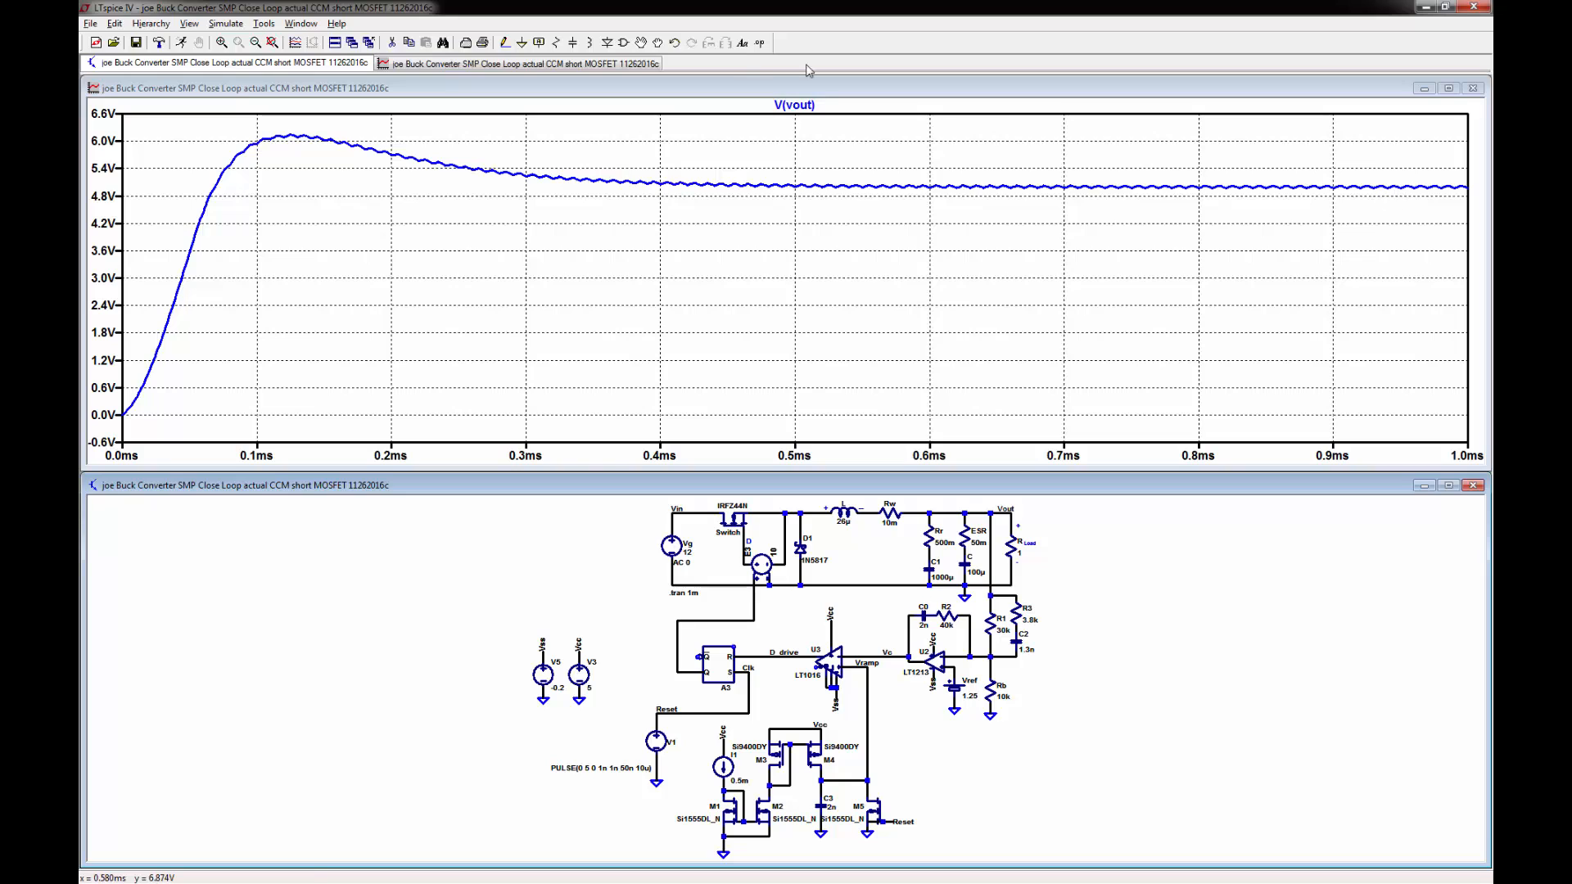
- Attach a cursor to V(vout), read it at about 952 µs, and move the cursor readout clear of the plot and circuit
left_click(796, 105)
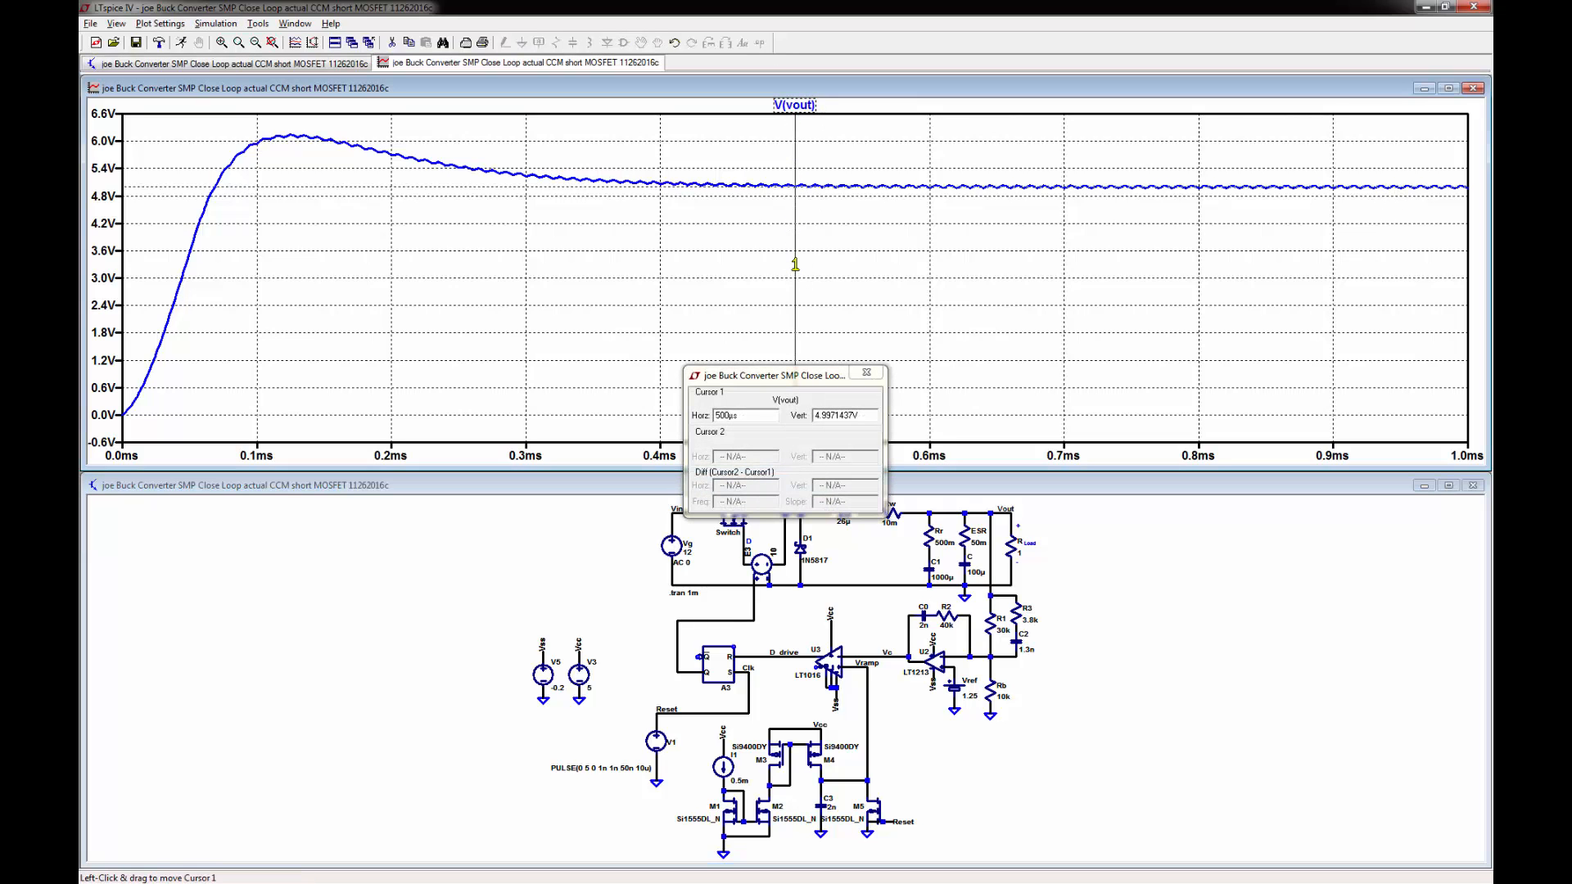
left_click_drag(795, 264, 1403, 203)
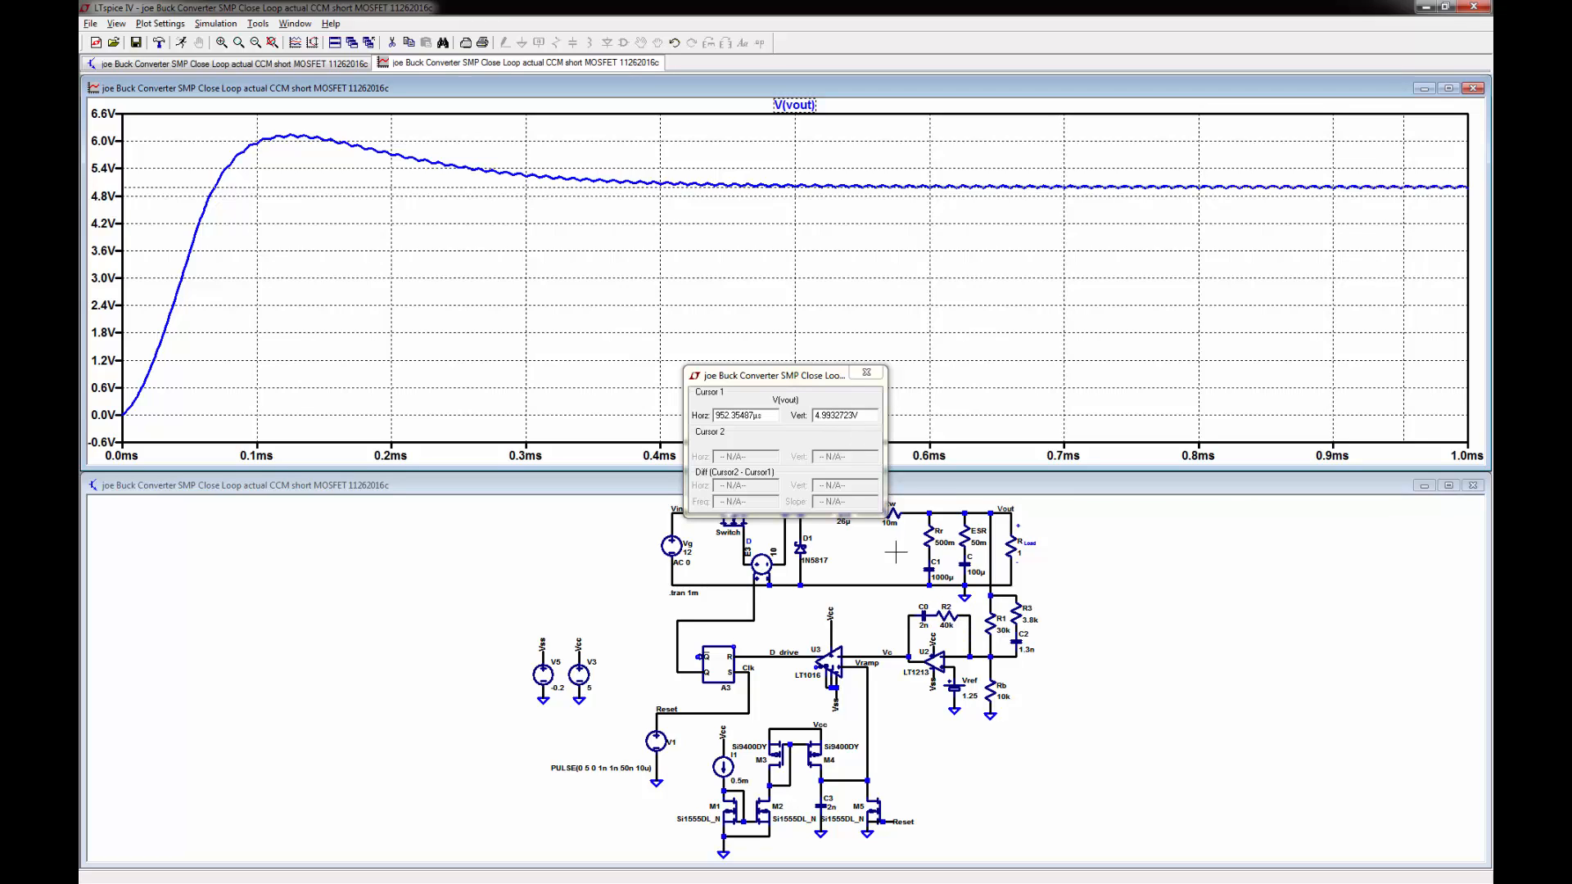
left_click_drag(785, 375, 205, 528)
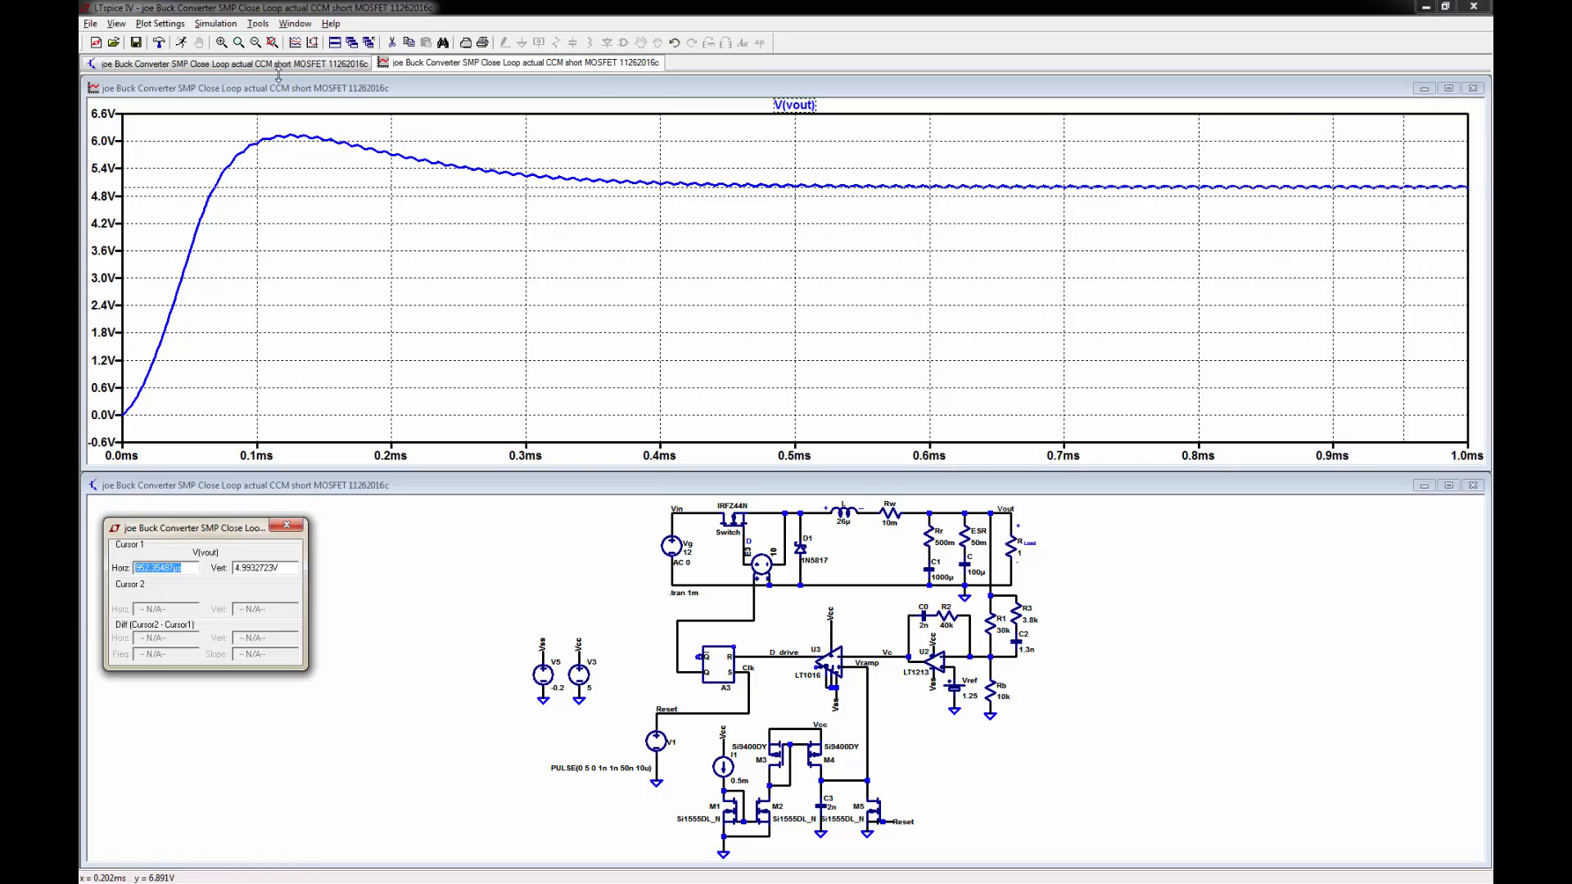
- Add a second plot pane and plot the current through inductor L in it
left_click(235, 92)
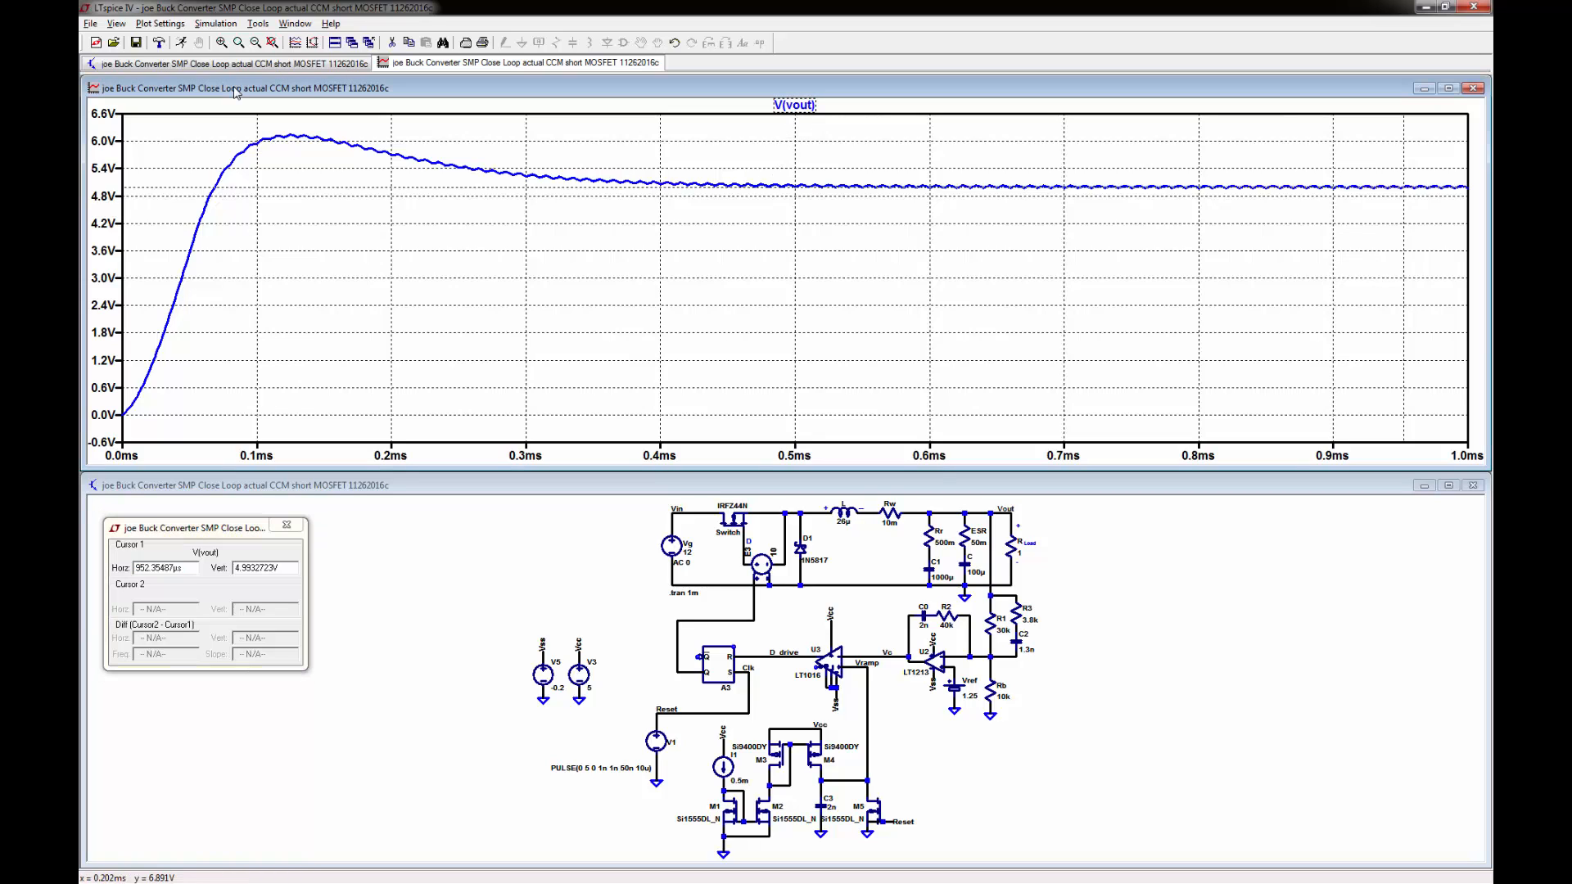
left_click(164, 24)
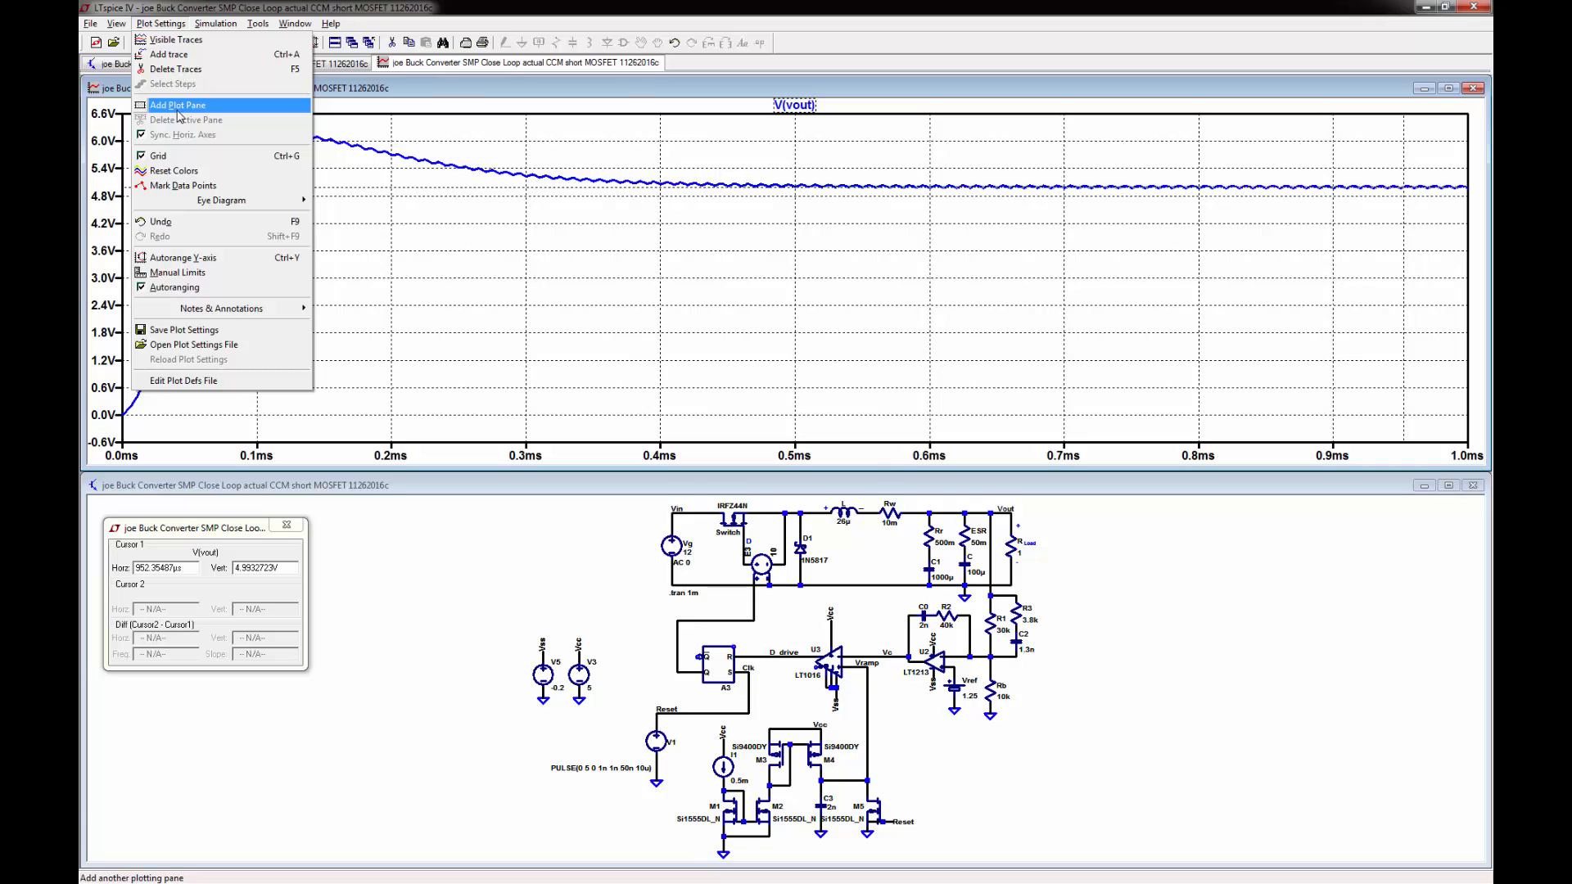
left_click(179, 114)
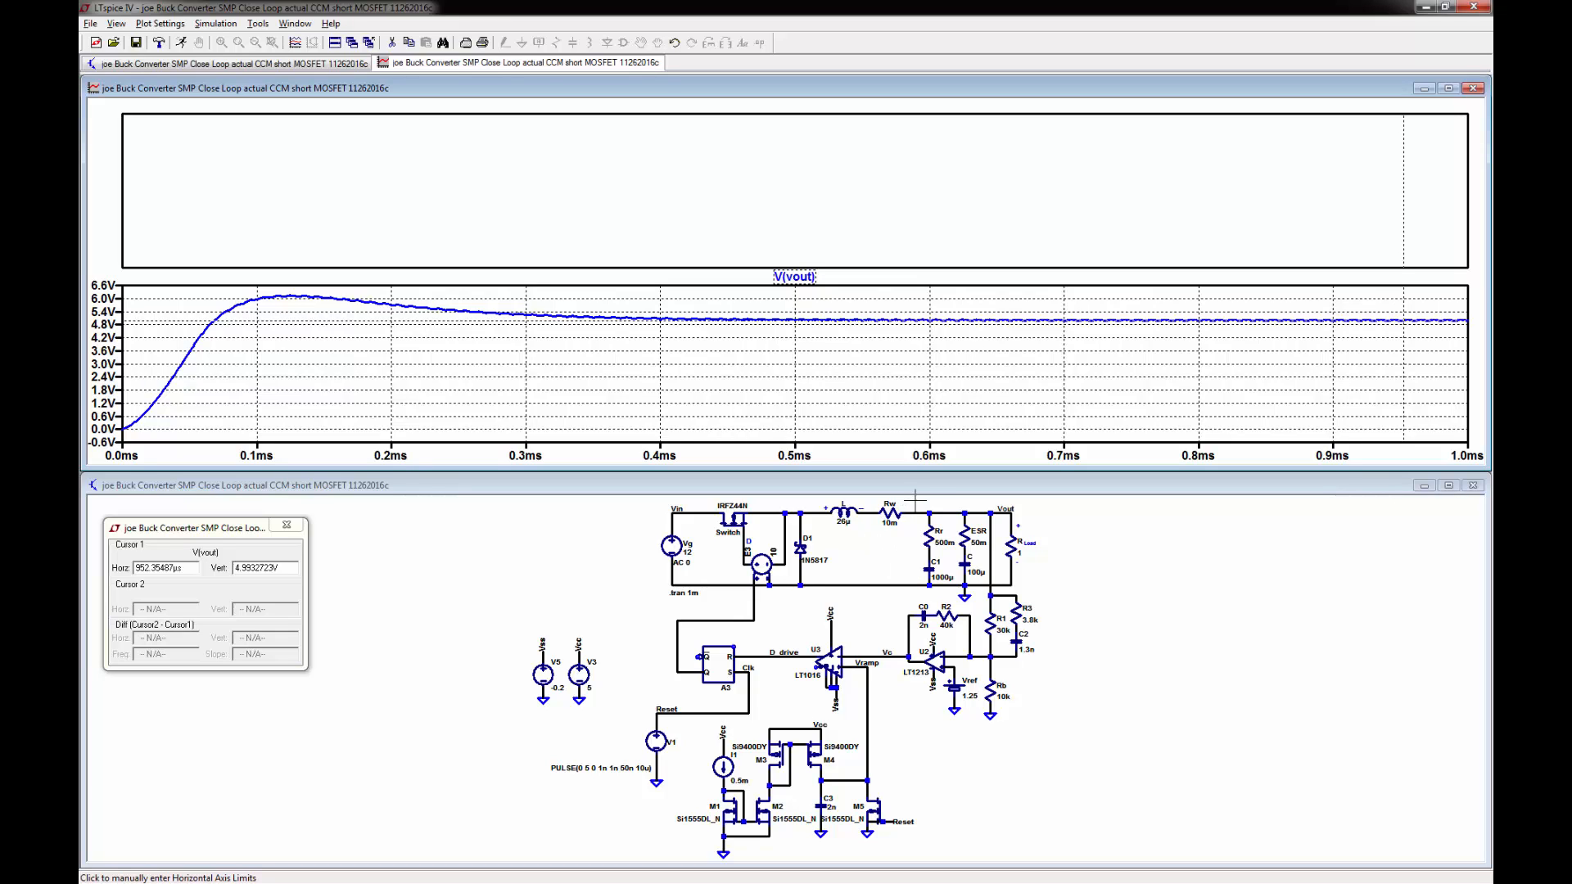
left_click(933, 488)
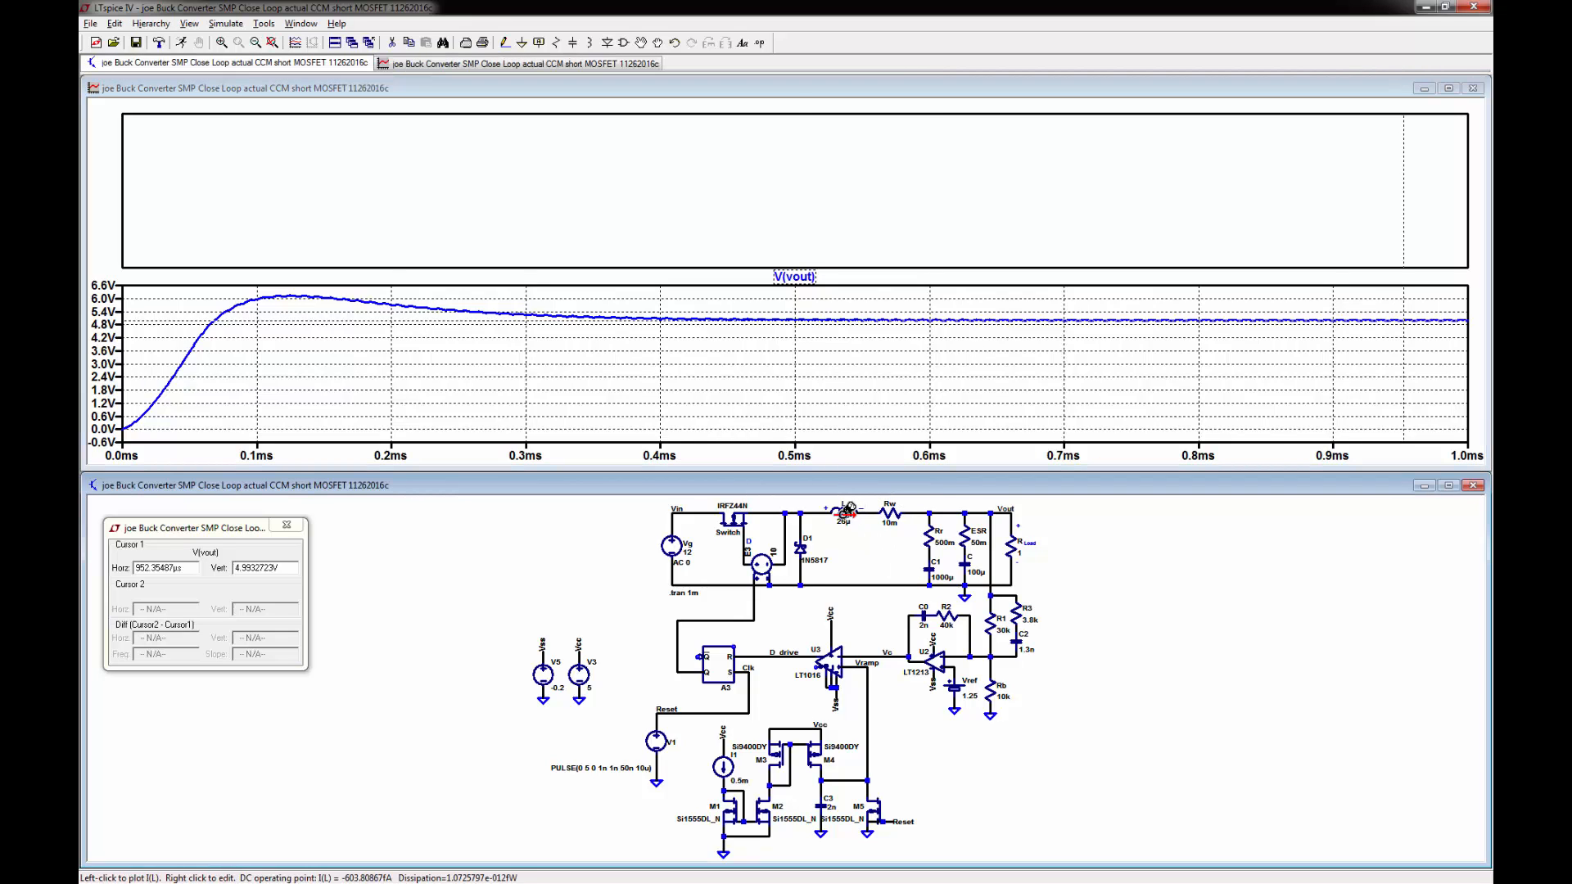
left_click(846, 508)
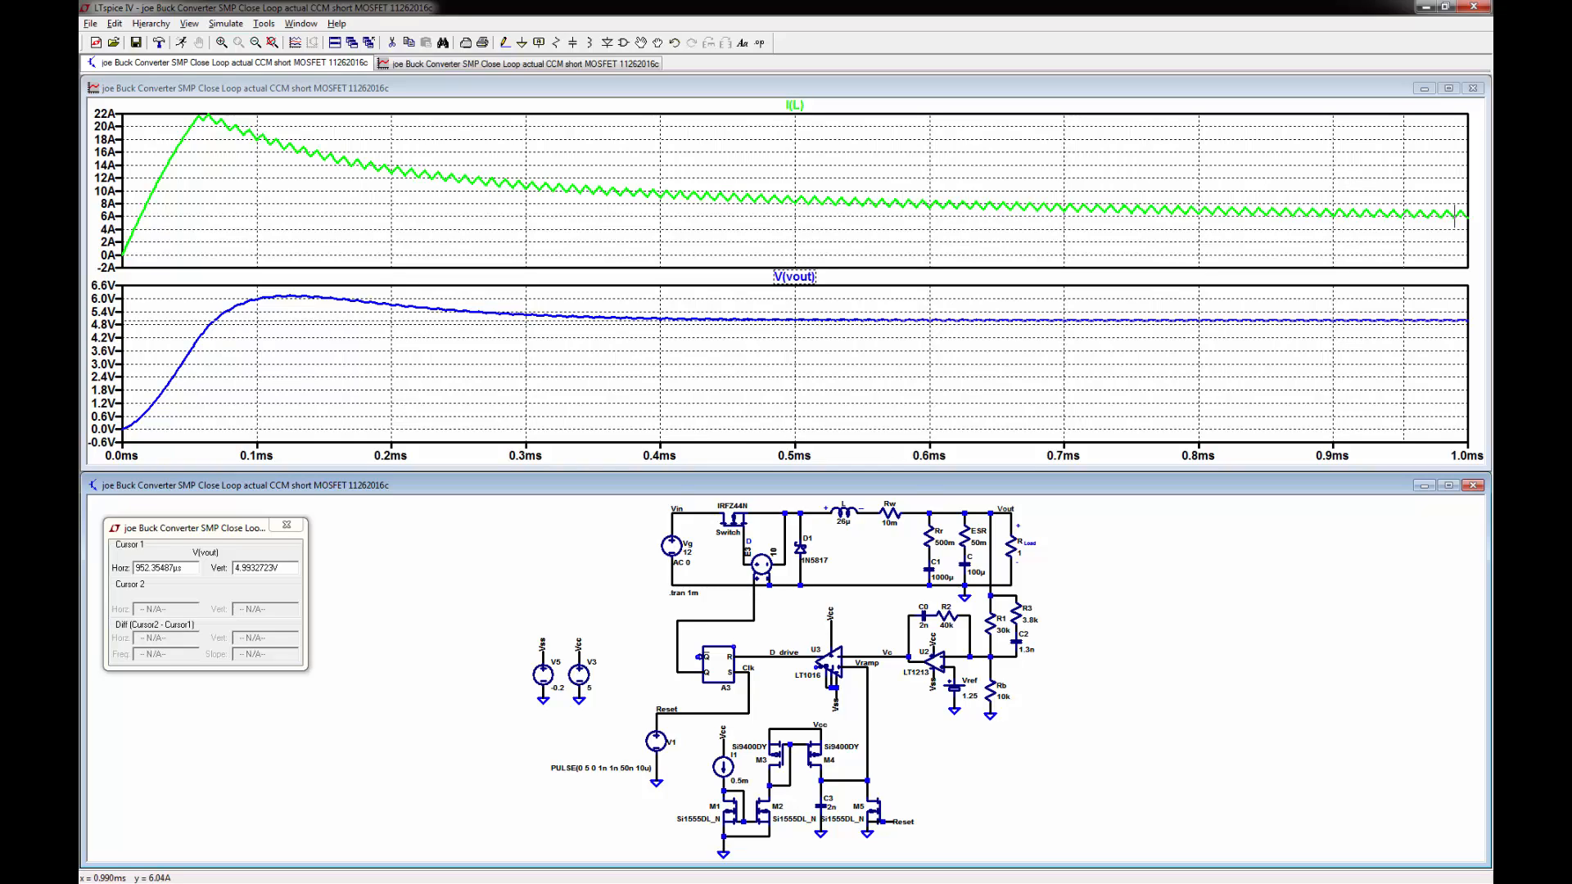
- Attach both cursors to the I(L) trace and place the second one at about 970 µs to read the inductor current
right_click(794, 105)
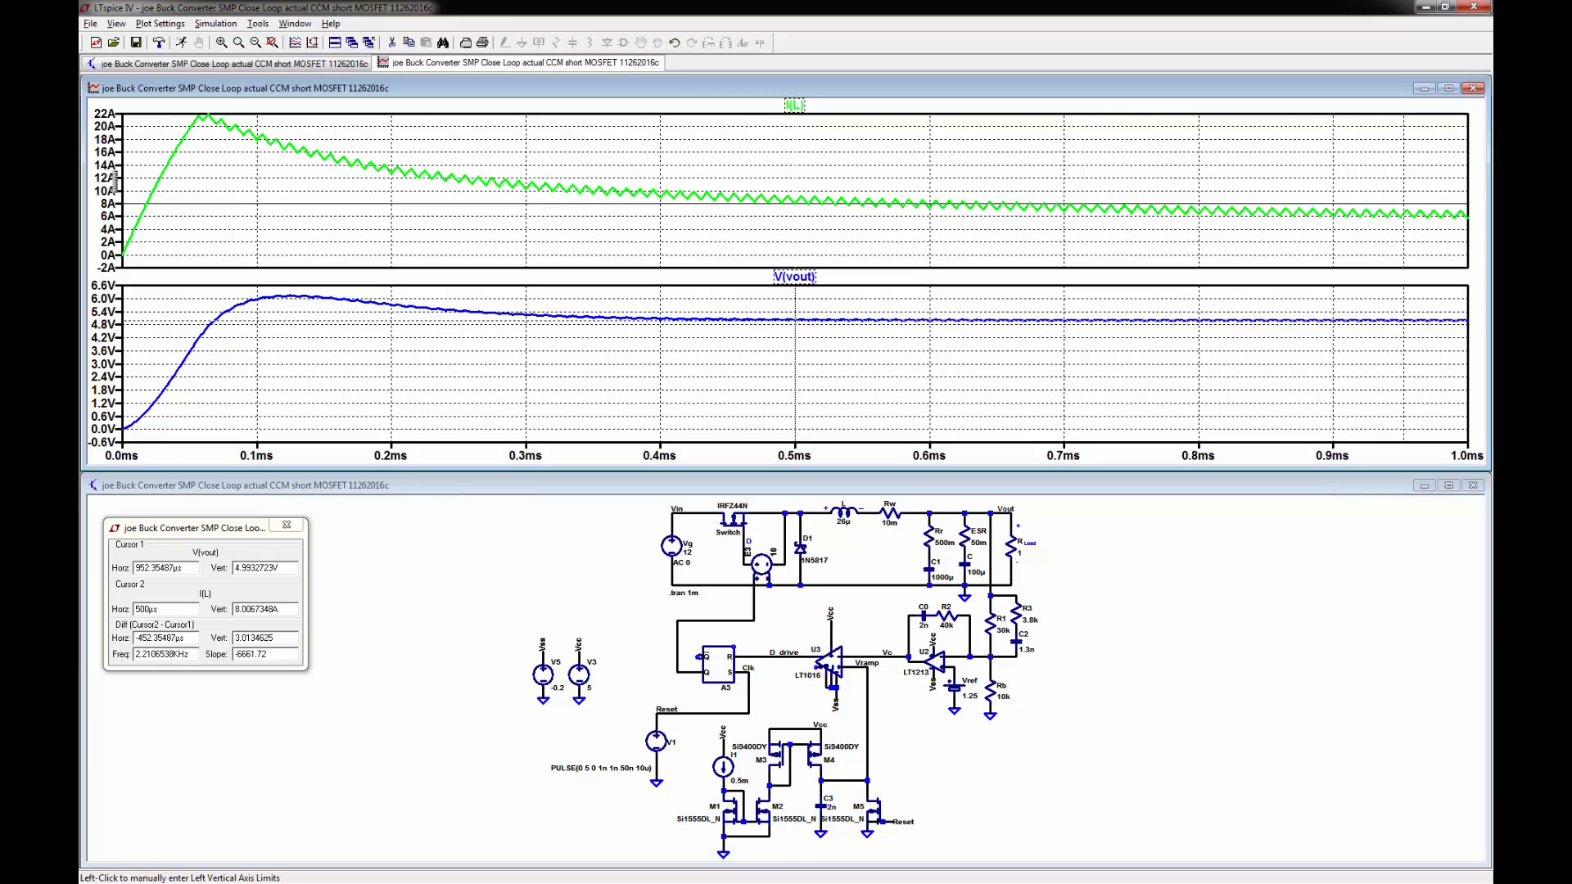
left_click(801, 106)
left_click(800, 107)
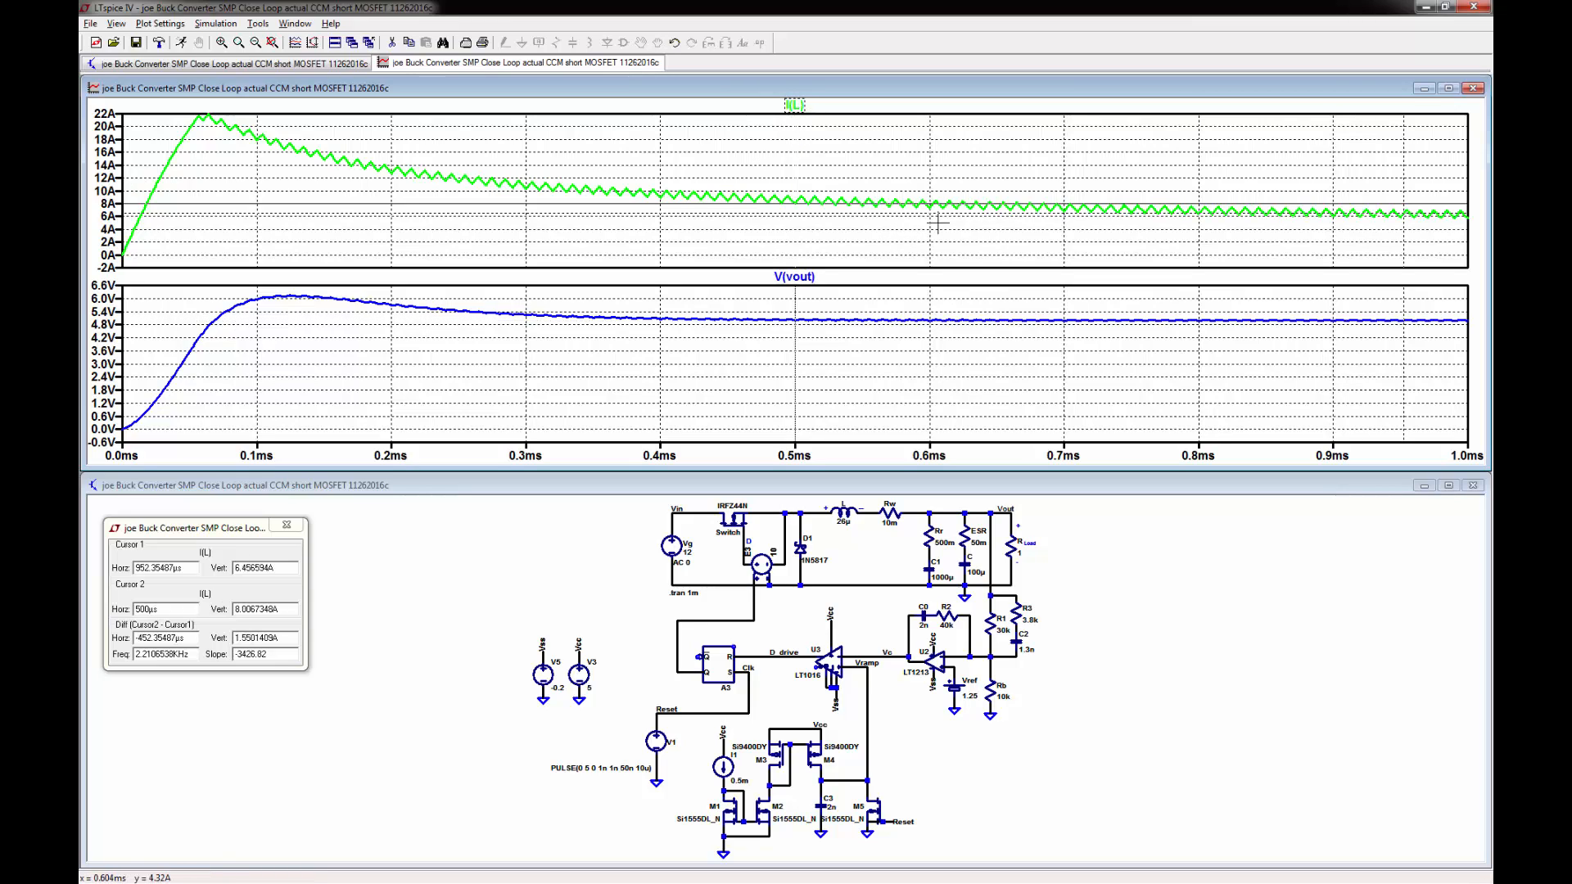
mouse_move(916, 204)
left_mouse_down()
mouse_move(1453, 222)
mouse_move(1423, 231)
mouse_move(1428, 217)
left_mouse_up()
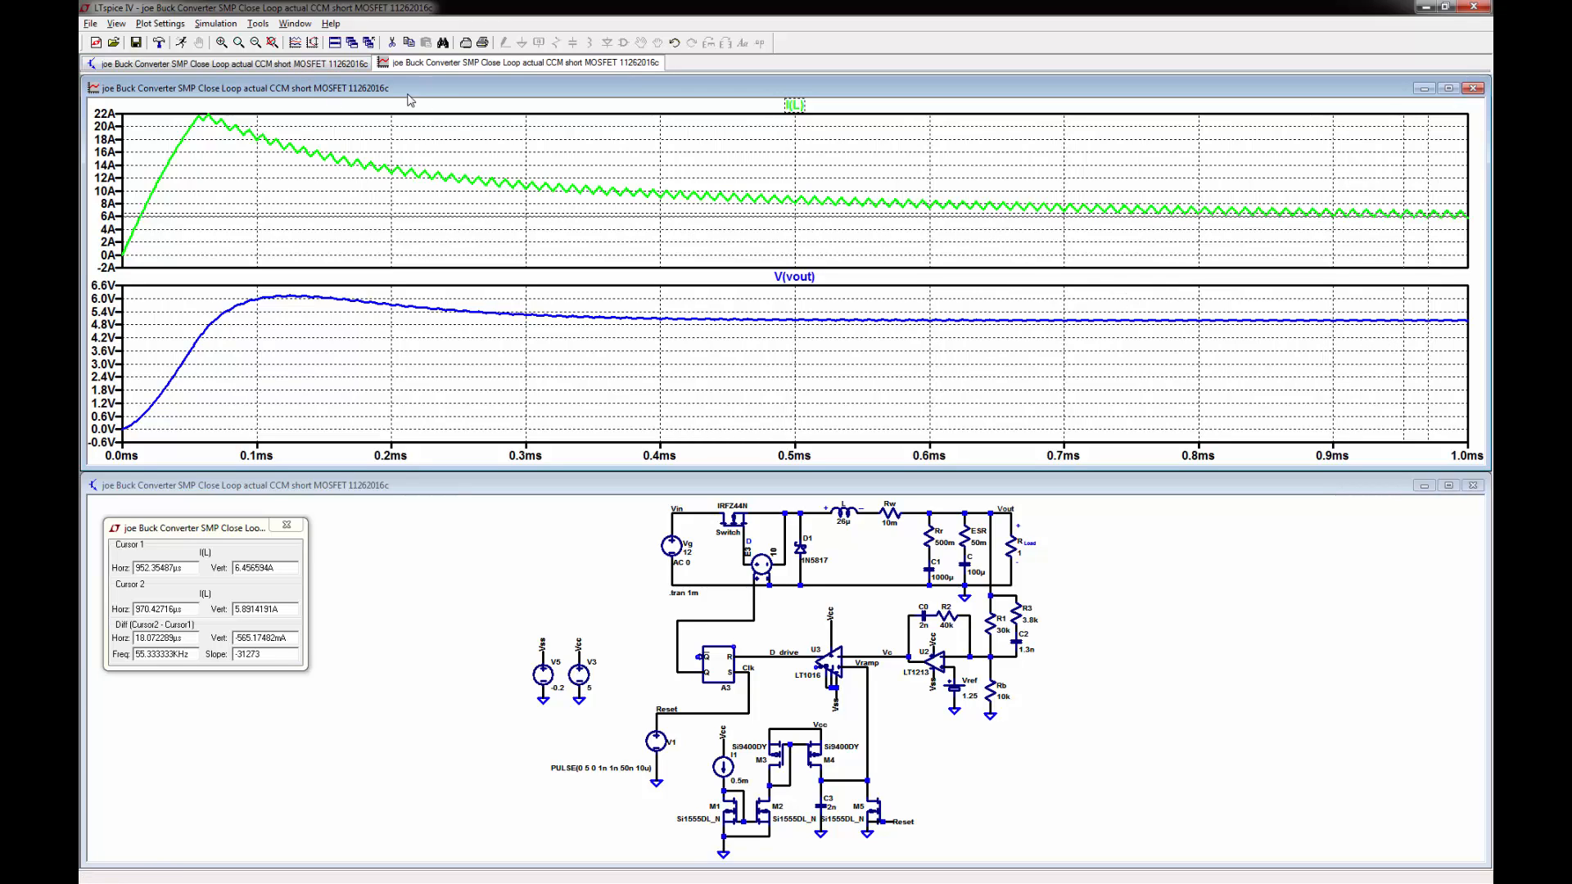
- Set the transient analysis stop time to 2m and rerun the simulation
left_click(214, 24)
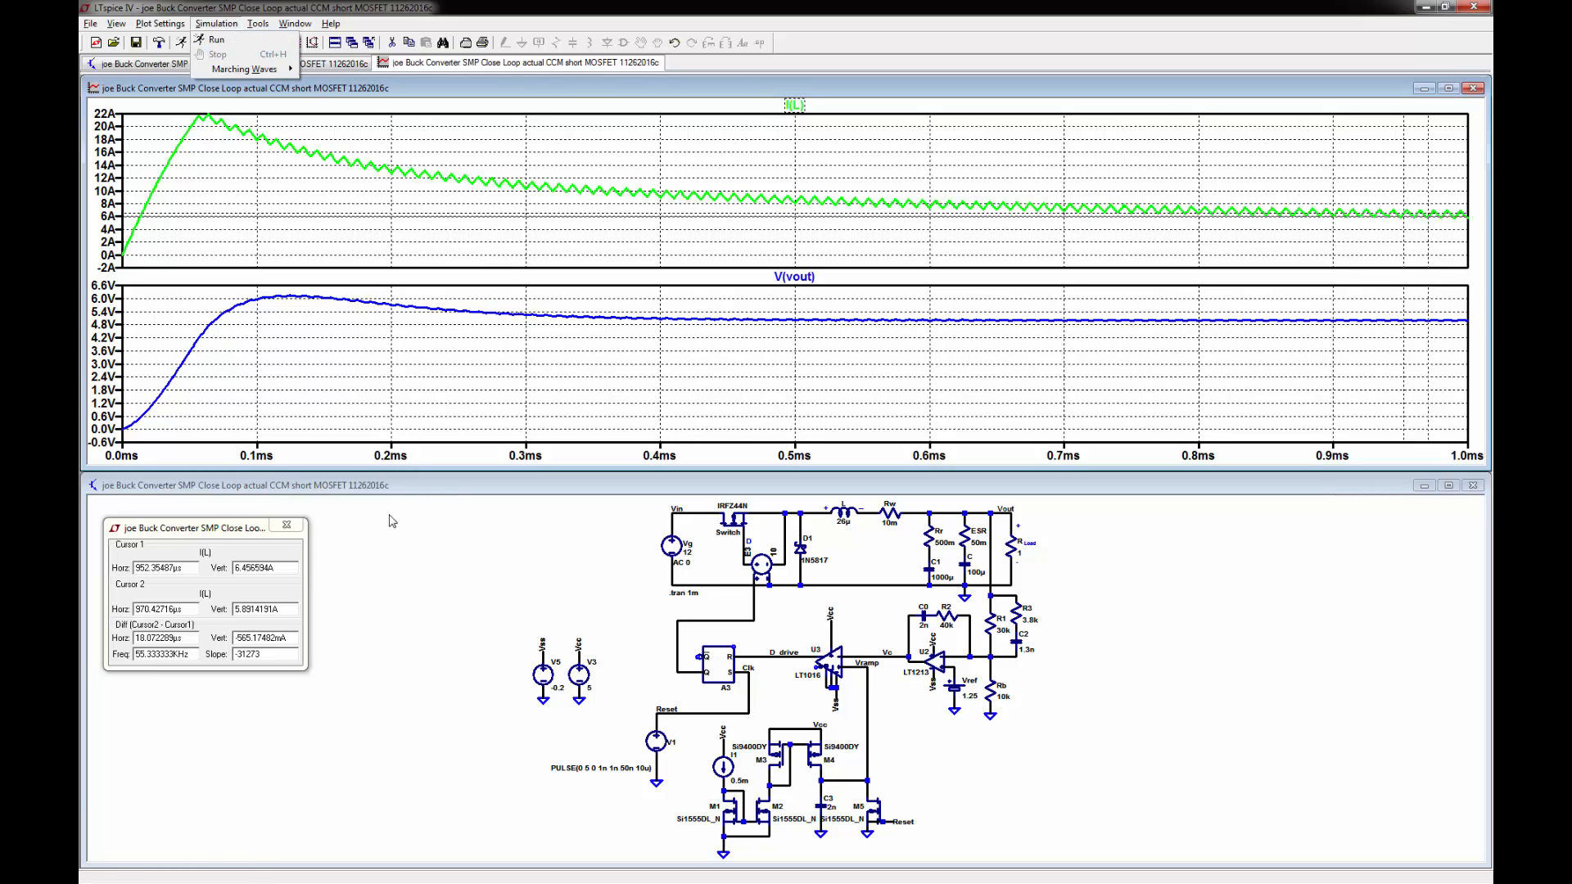
left_click(414, 496)
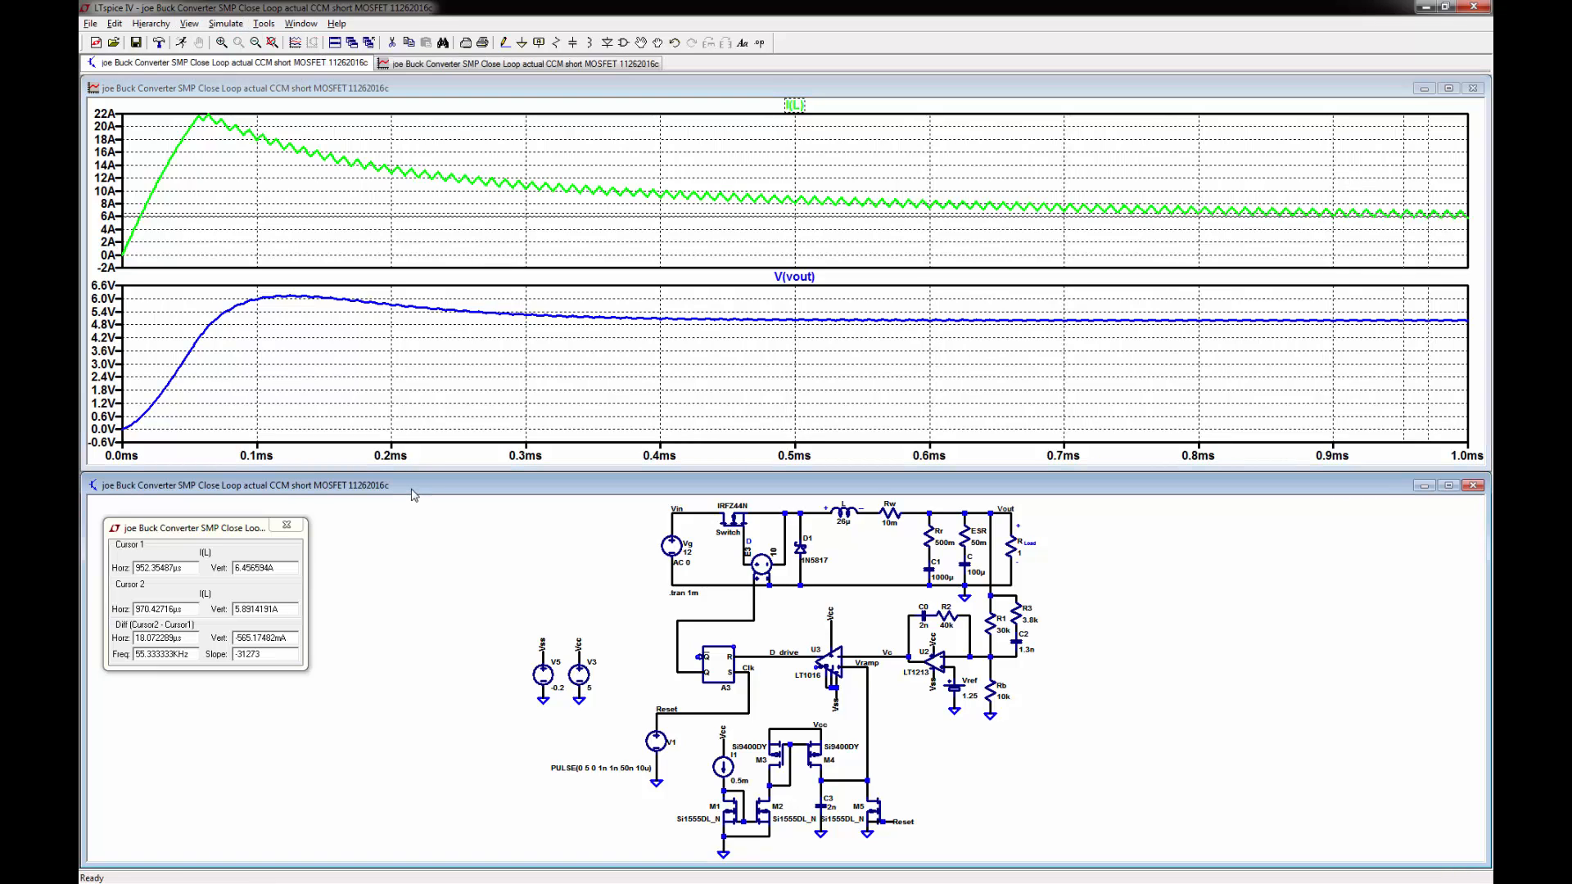
left_click(226, 24)
left_click(254, 140)
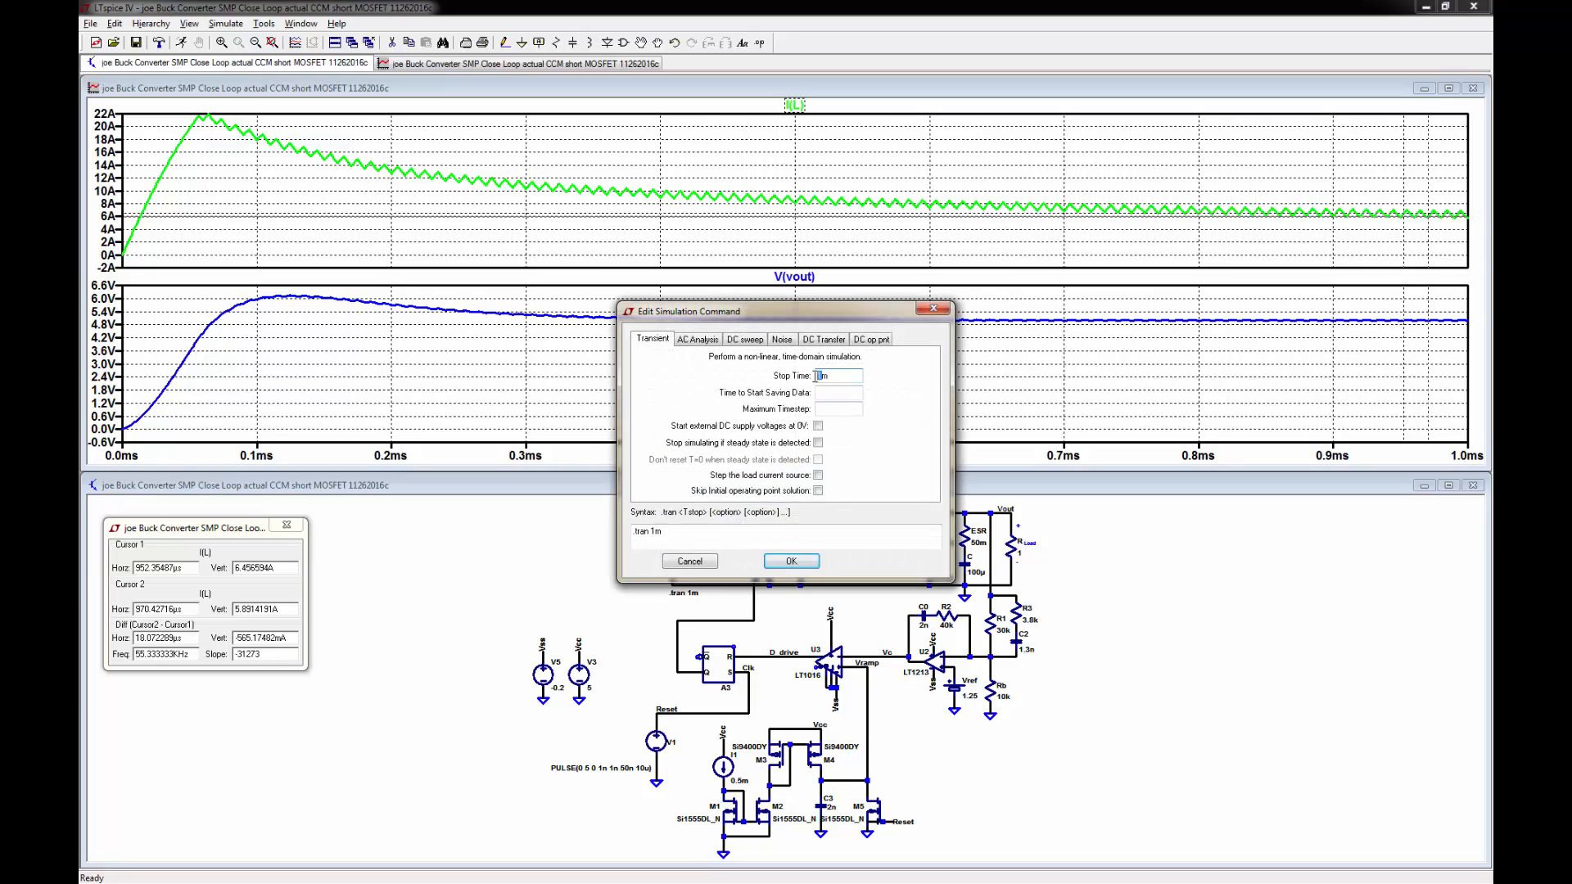
type("2")
left_click(790, 561)
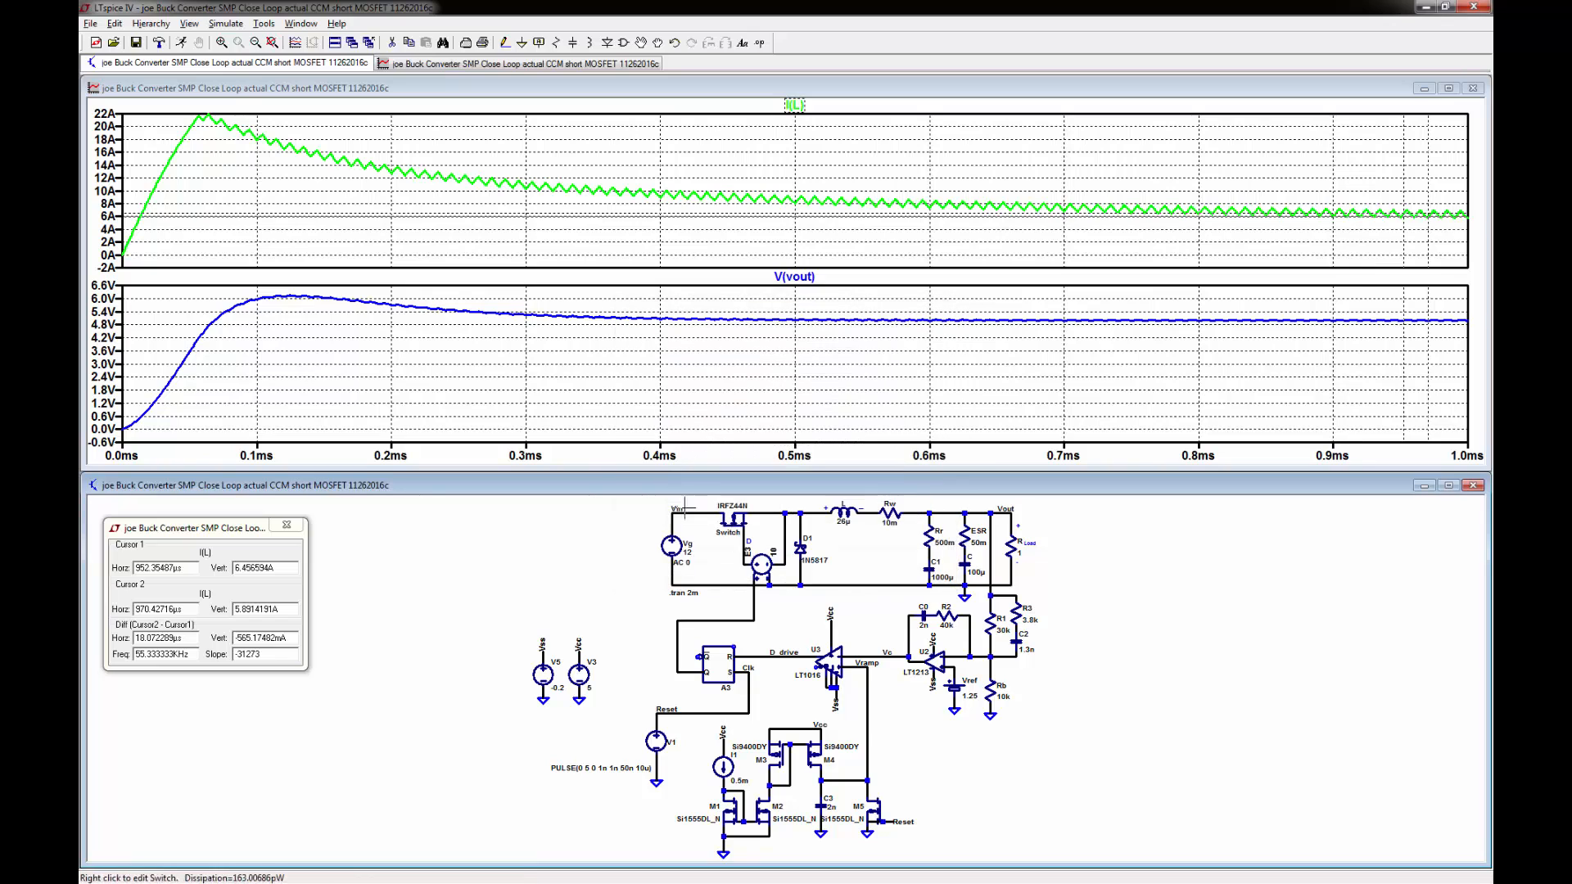
left_click(181, 43)
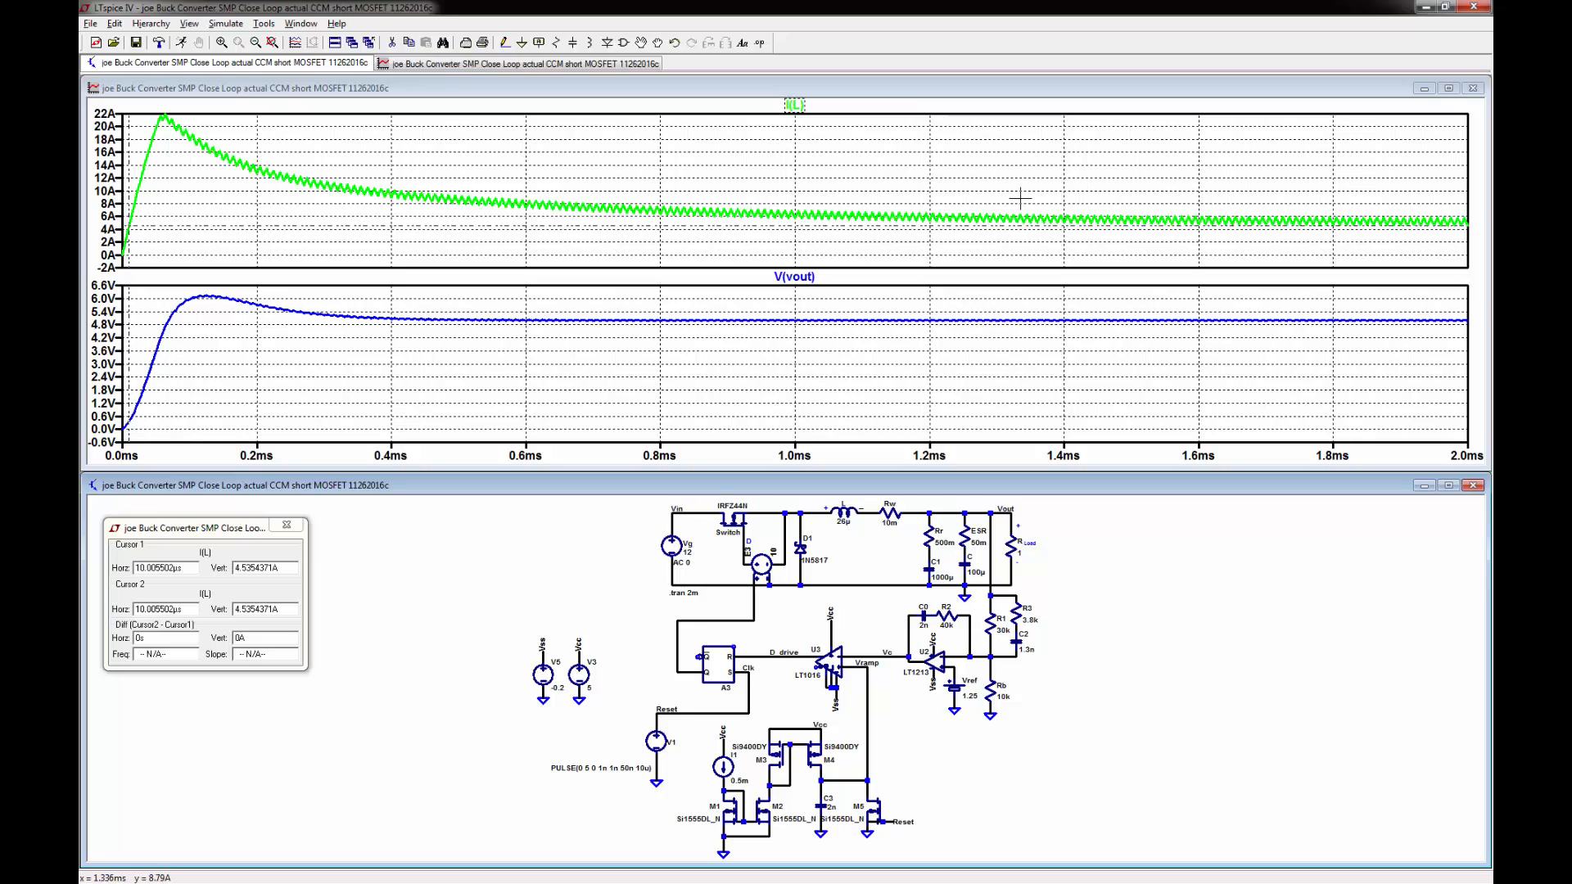
- Attach only the 1st cursor to the I(L) trace and read the current at about 1.86 ms
left_click(1063, 225)
mouse_move(1063, 225)
left_mouse_down()
mouse_move(1422, 243)
mouse_move(1409, 241)
left_mouse_up()
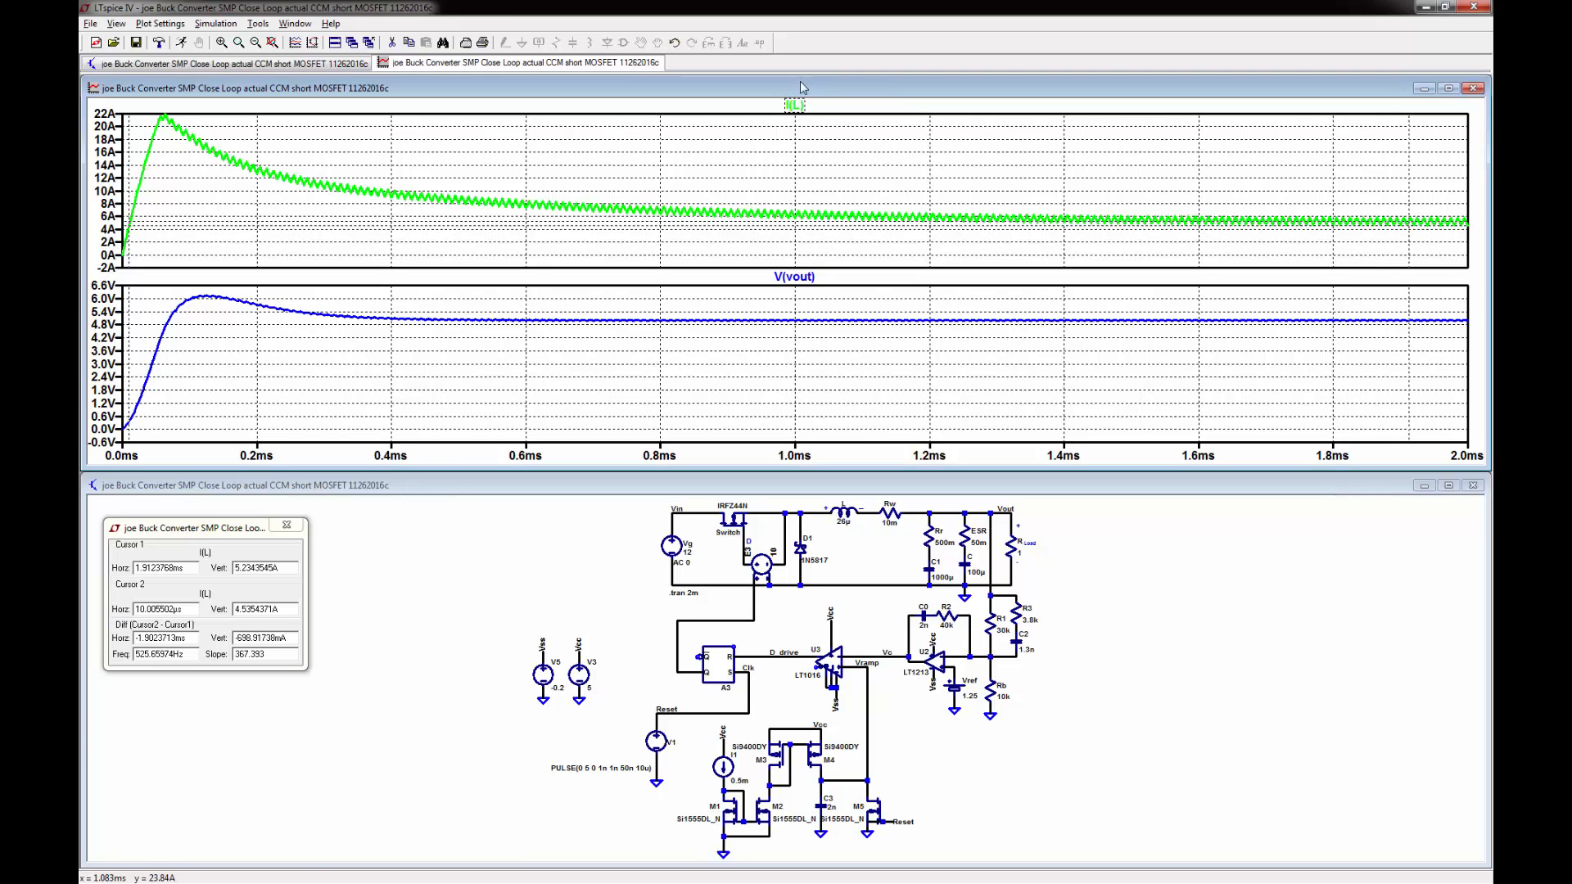
right_click(795, 108)
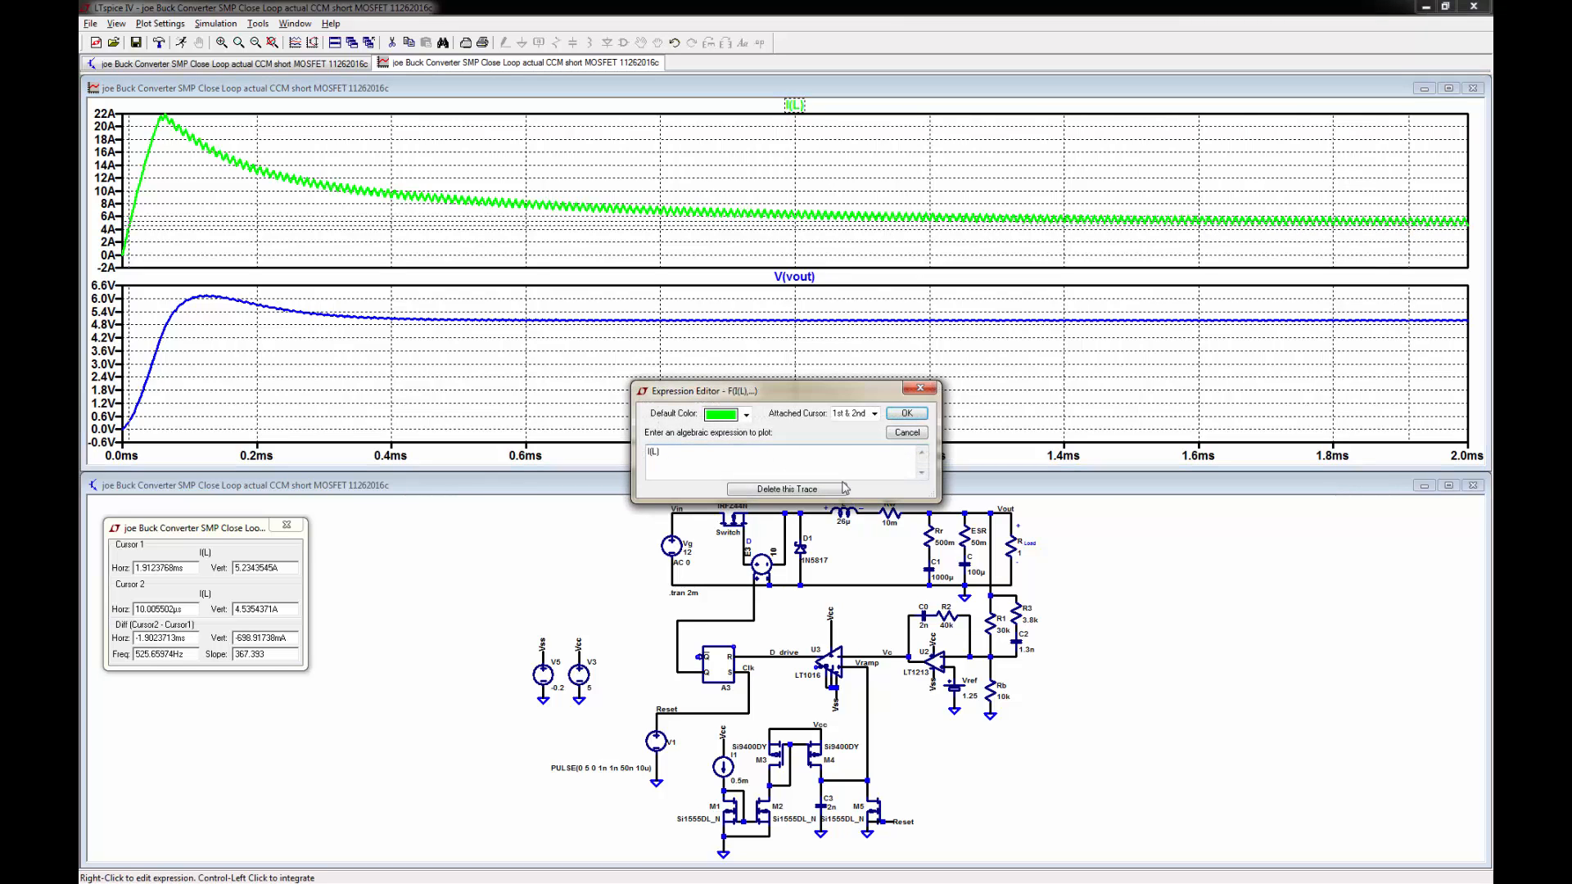
left_click(874, 413)
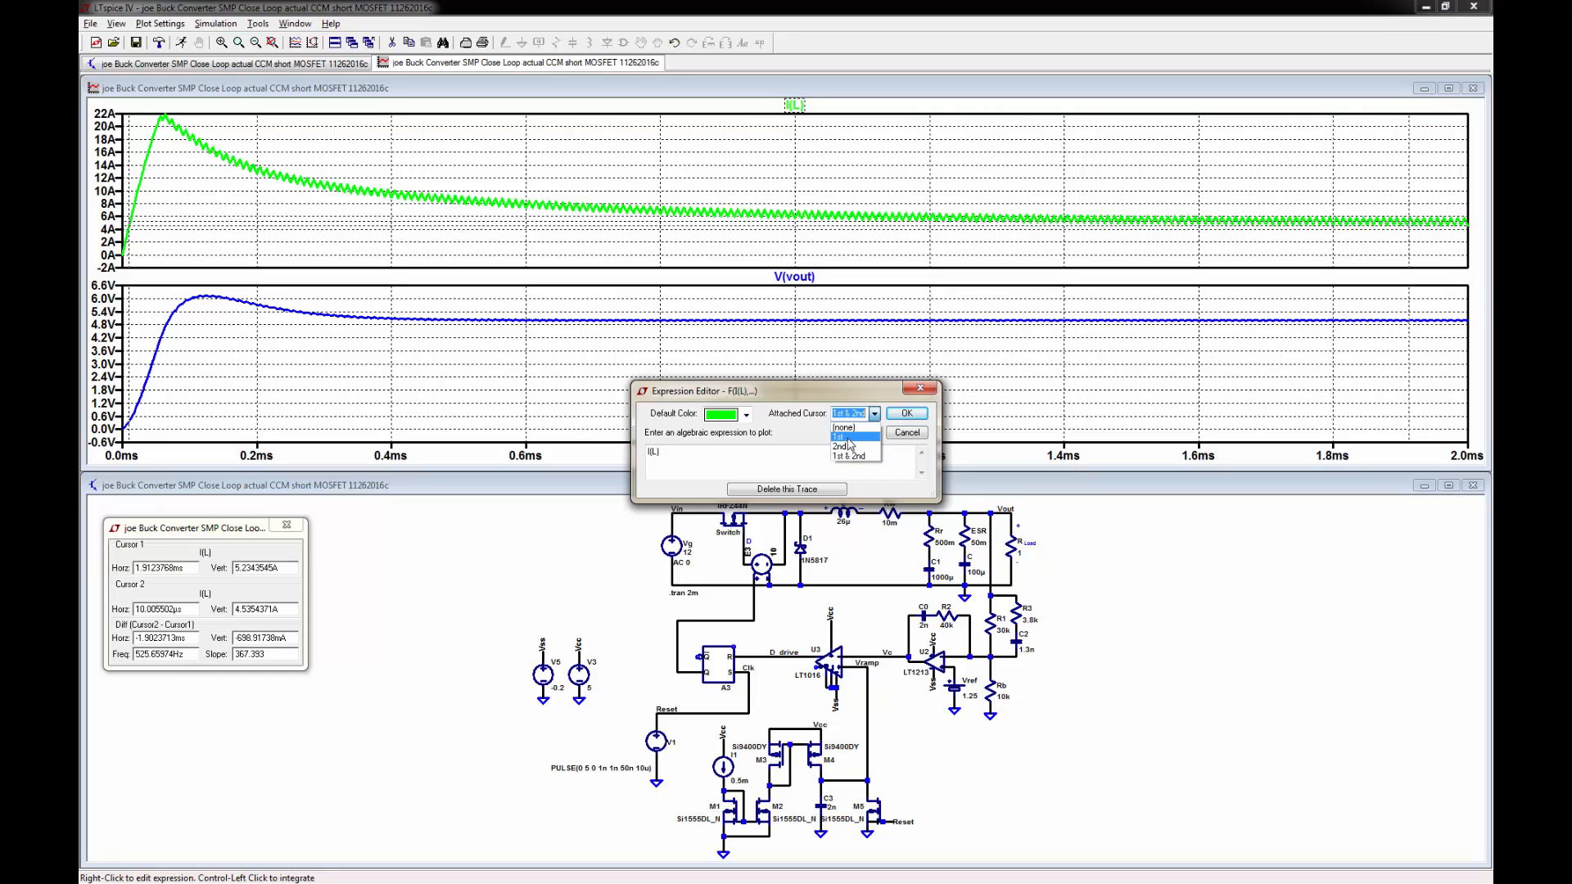
left_click(850, 437)
left_click(925, 415)
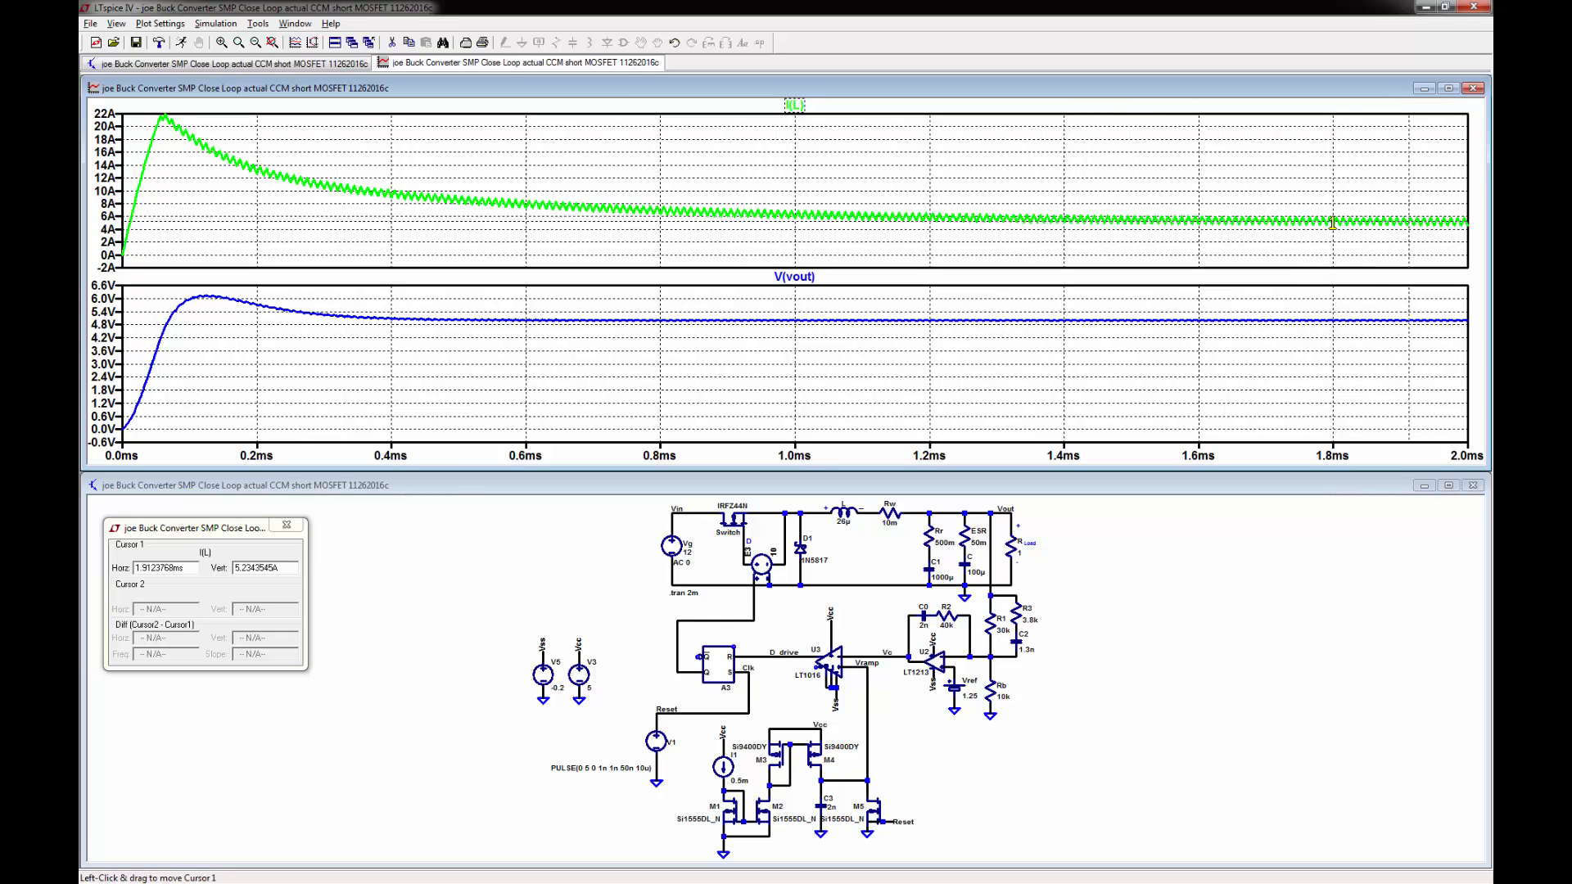
left_click_drag(1330, 221, 1371, 233)
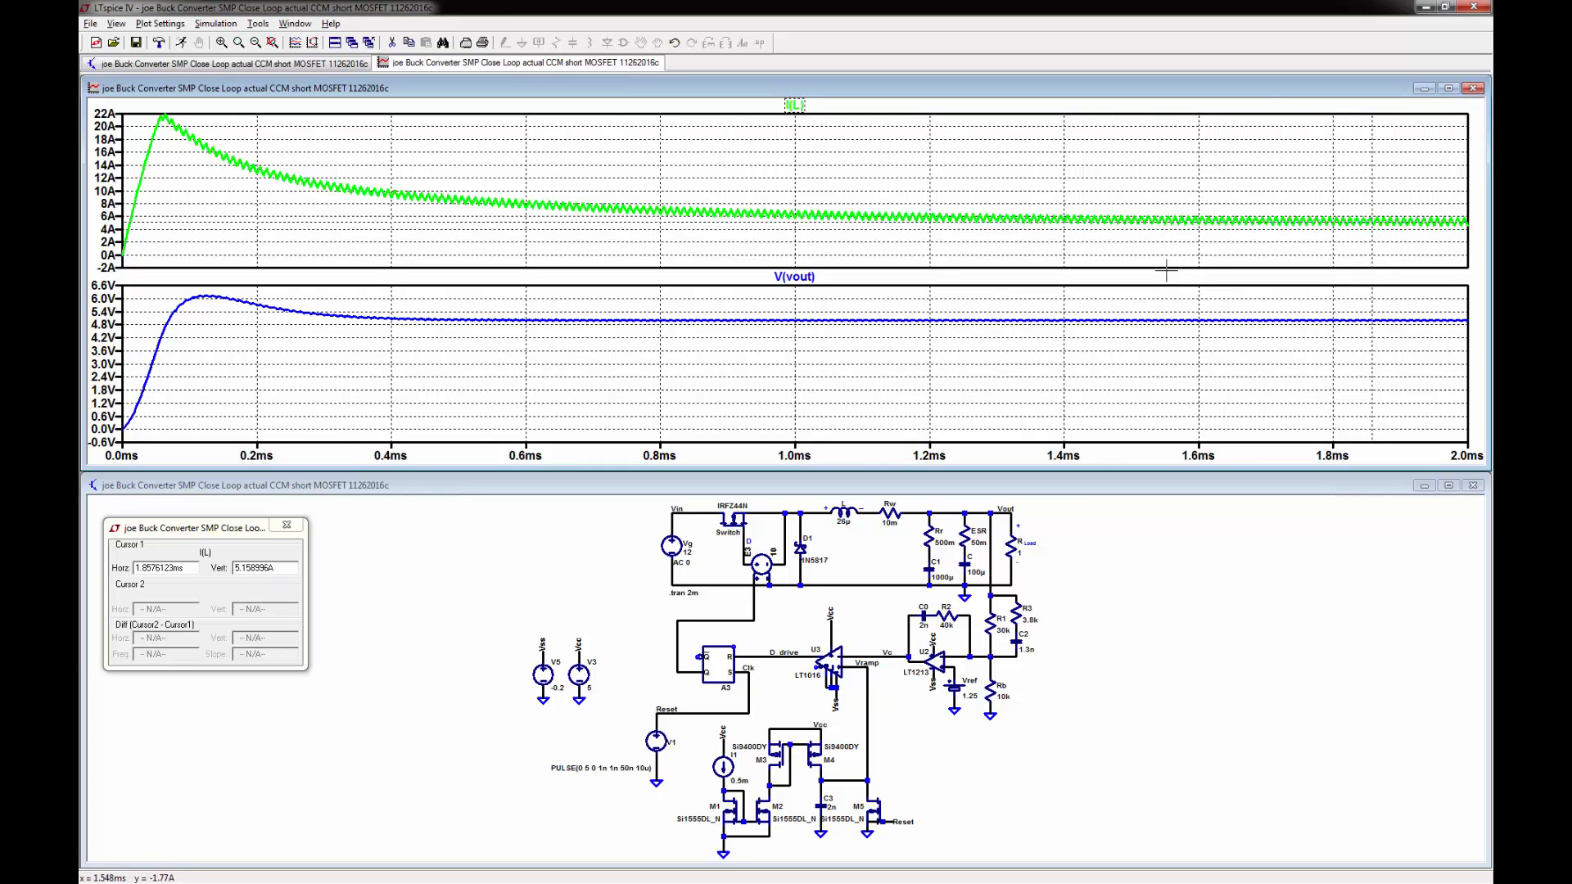
- Examine the inductor current ripple between about 1.68 and 1.83 ms with the cursor, and restore the full time range
left_click_drag(1258, 104, 1351, 457)
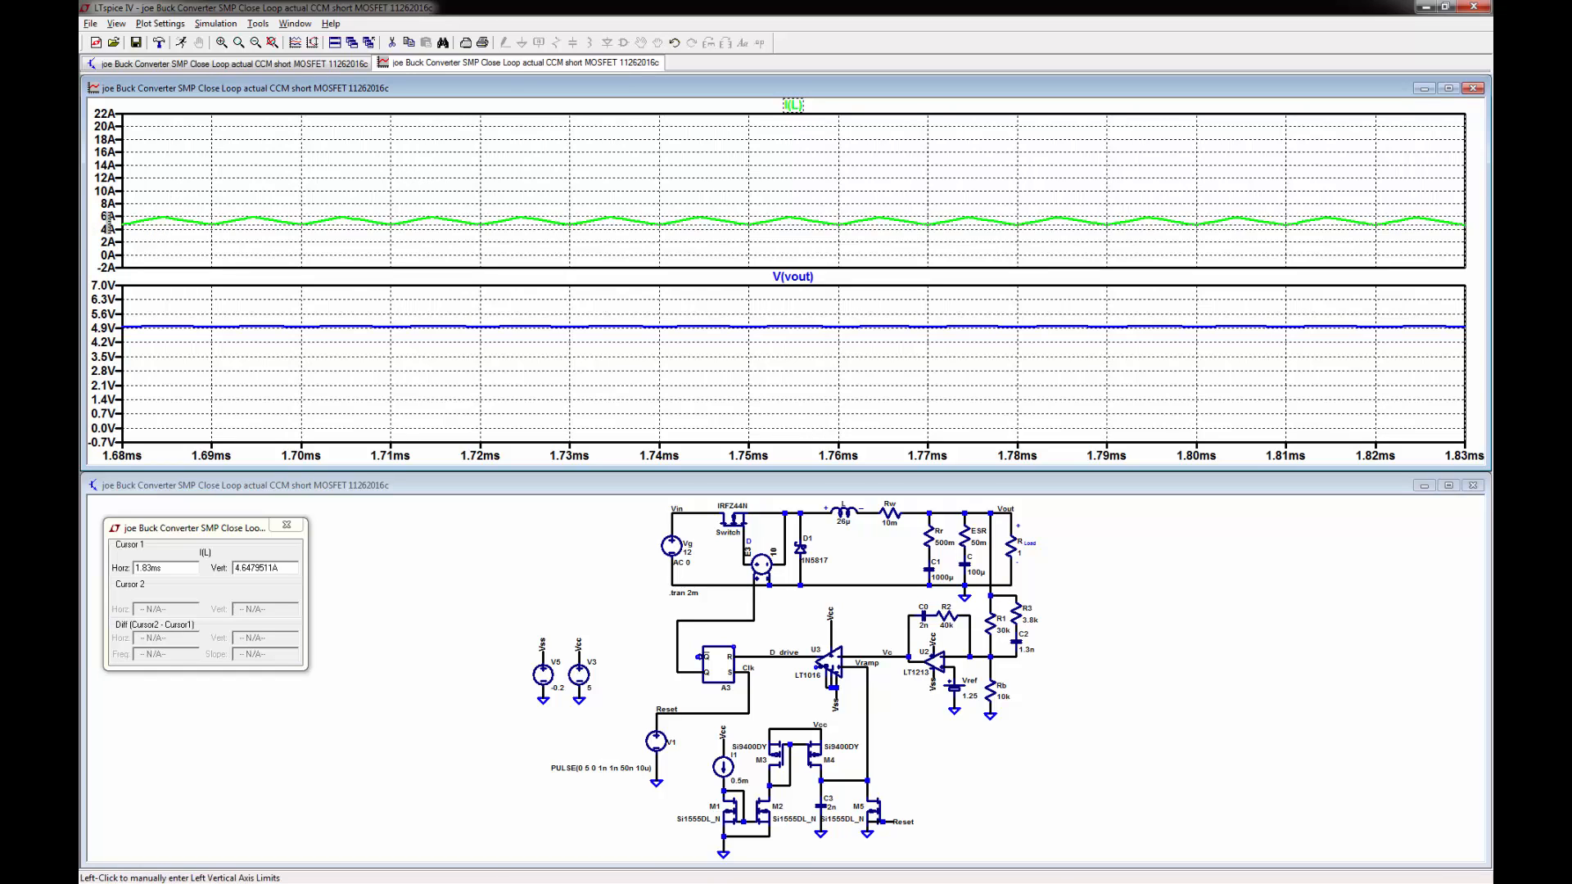
mouse_move(166, 224)
left_mouse_down()
mouse_move(424, 246)
mouse_move(1355, 260)
left_mouse_up()
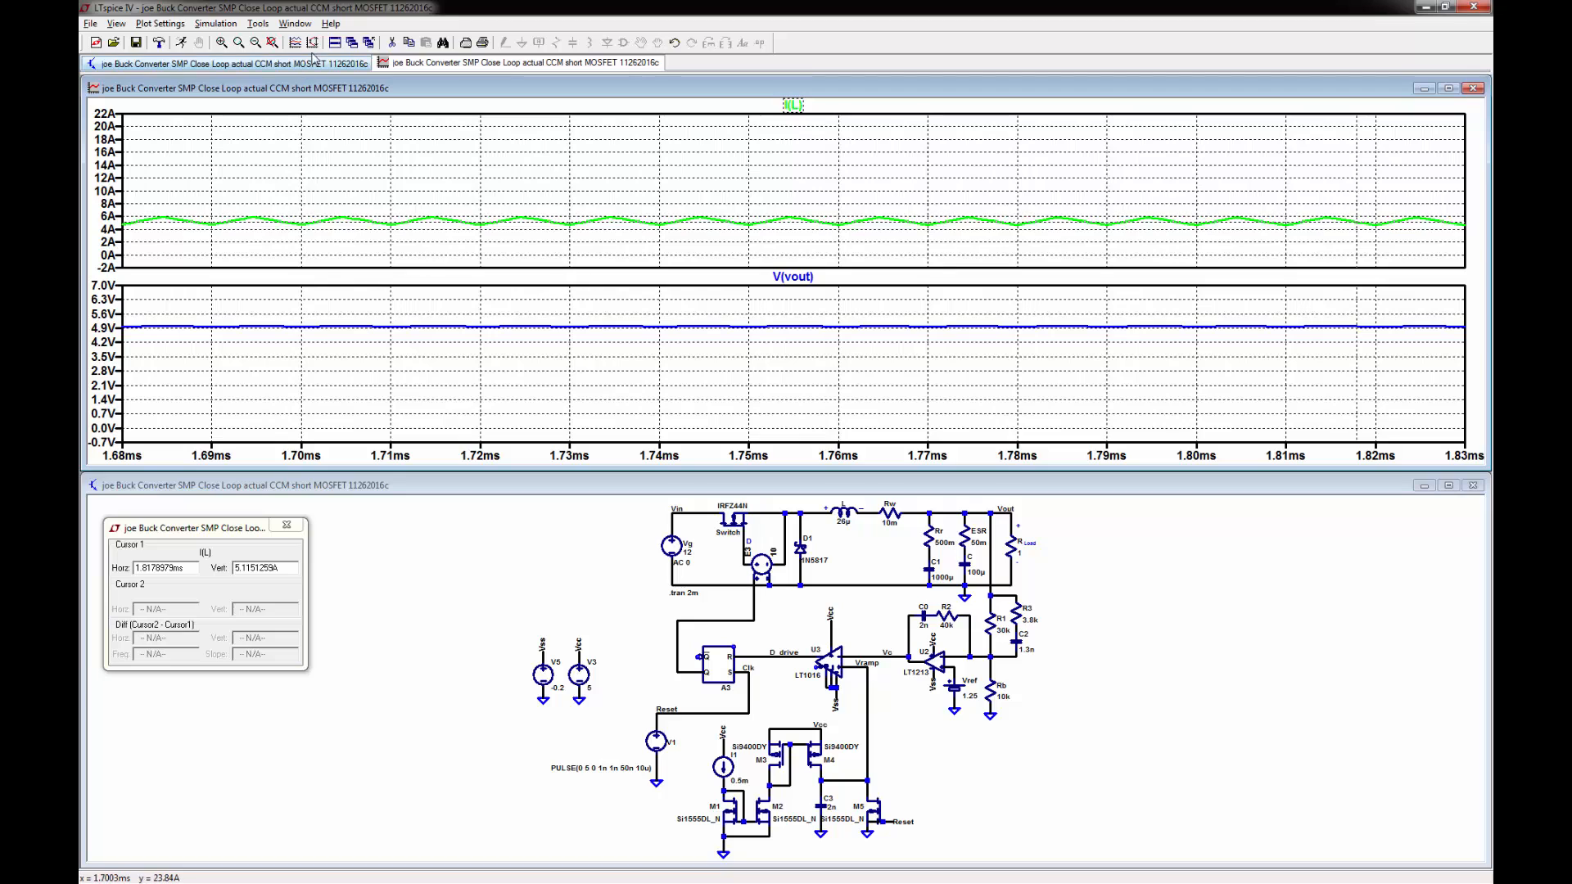
left_click(273, 43)
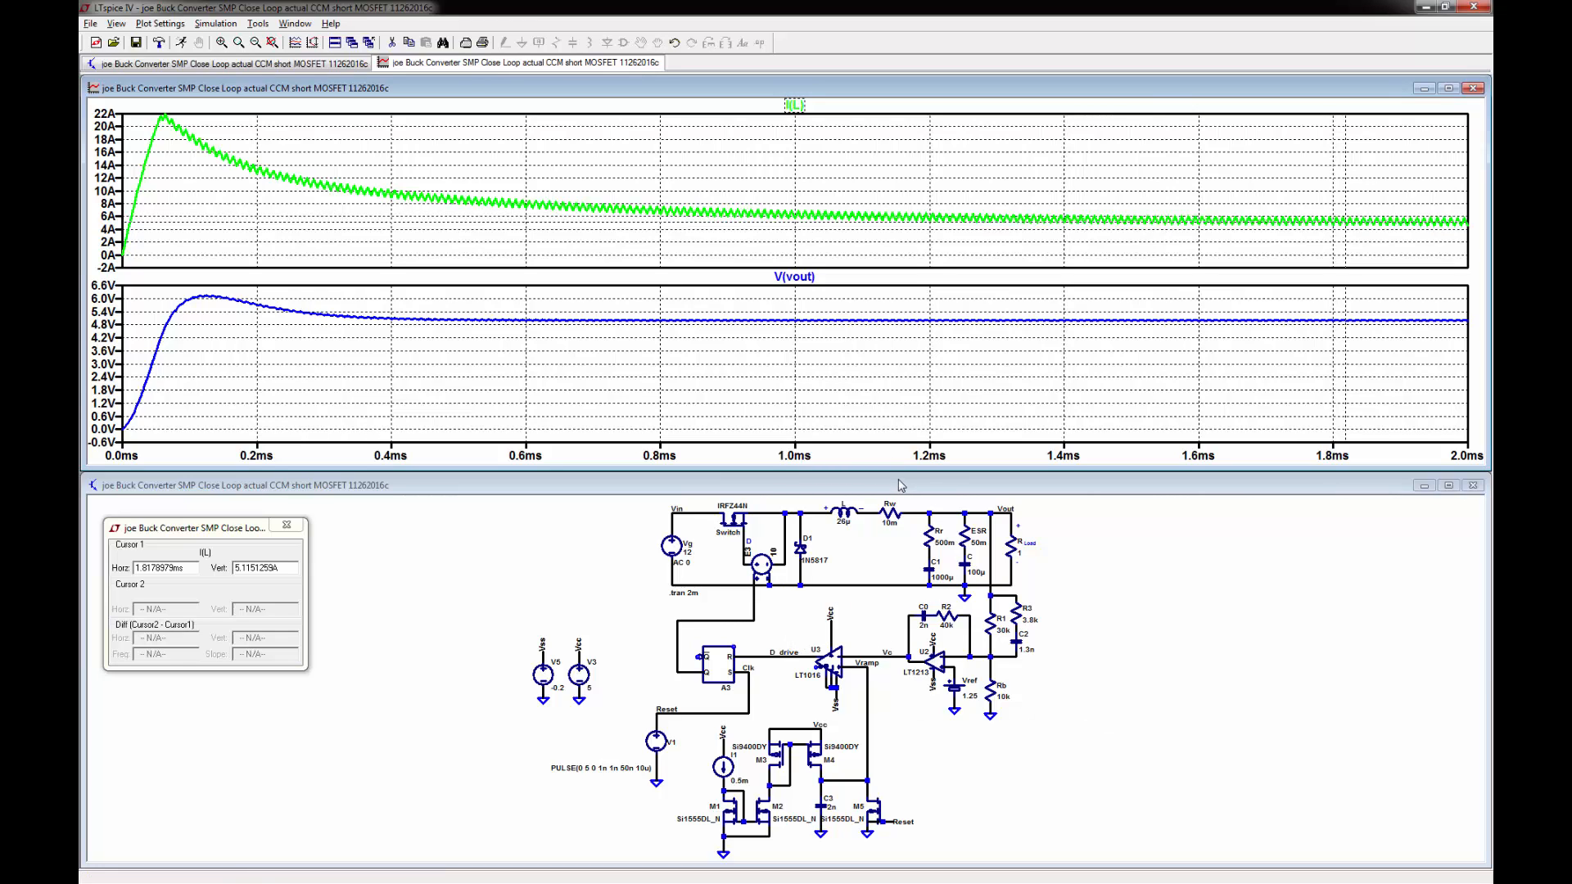
- Enlarge the schematic window slightly upward and delete the I(L) trace from the upper plot pane
left_click_drag(899, 474, 902, 443)
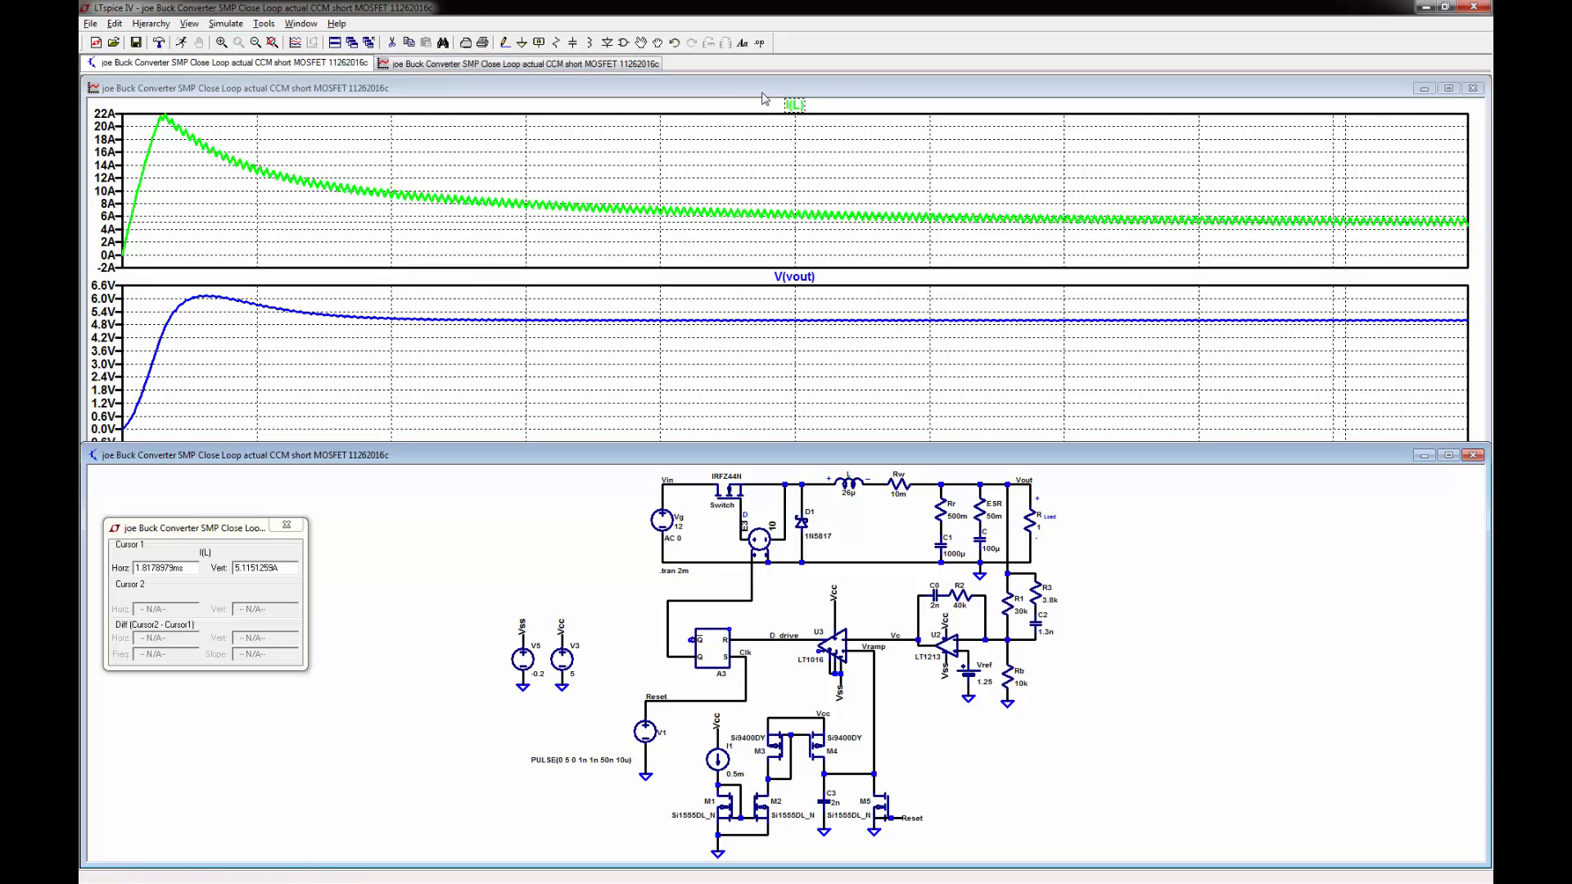
double_click(762, 89)
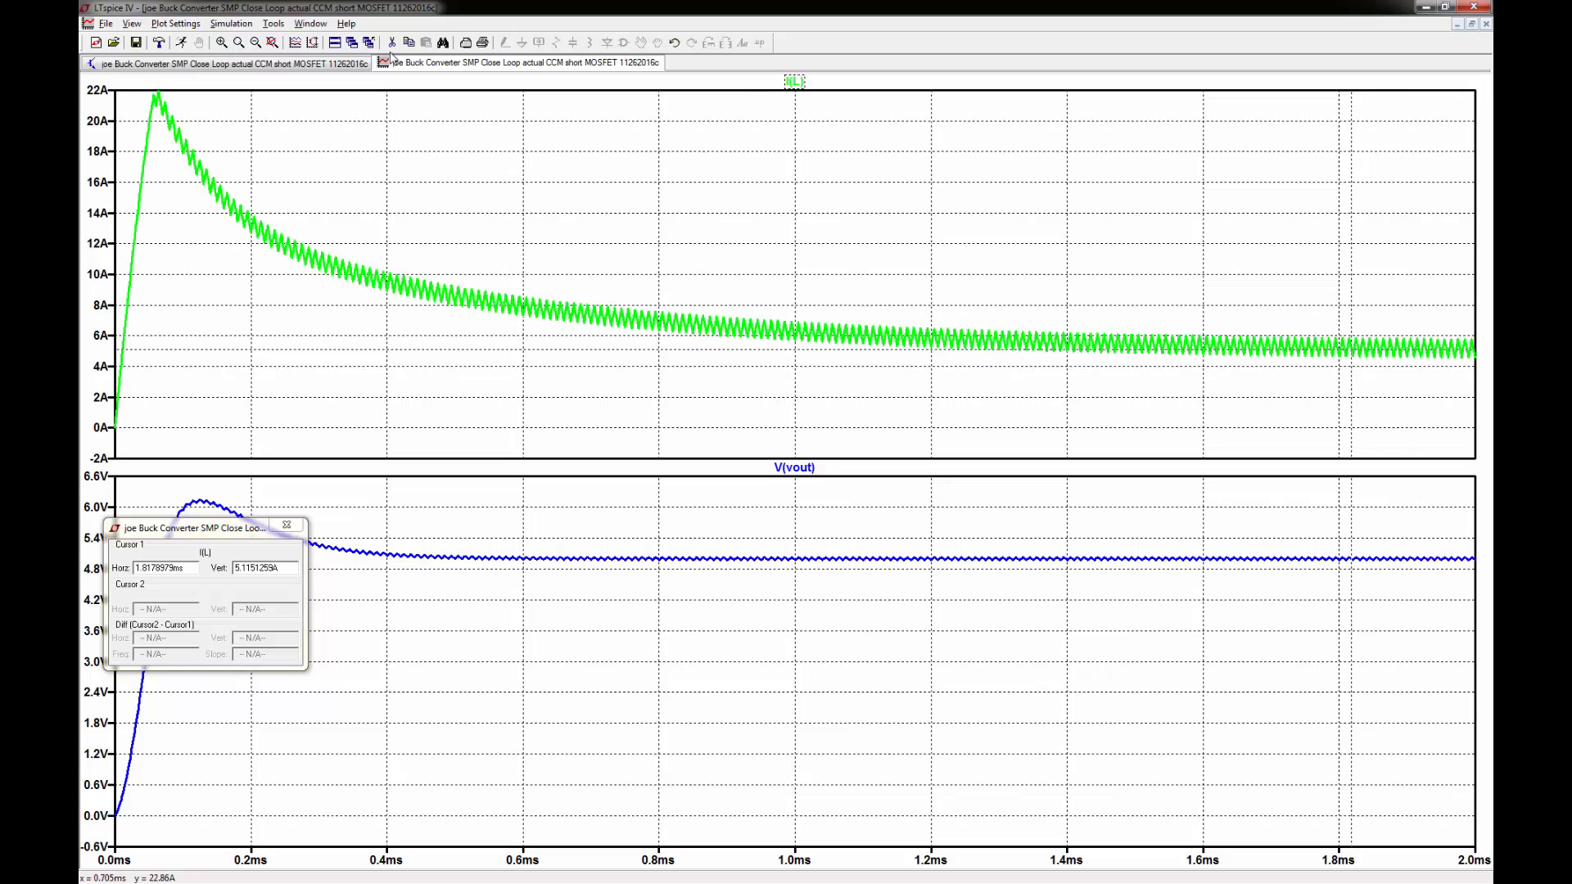
key("Delete")
left_click(796, 82)
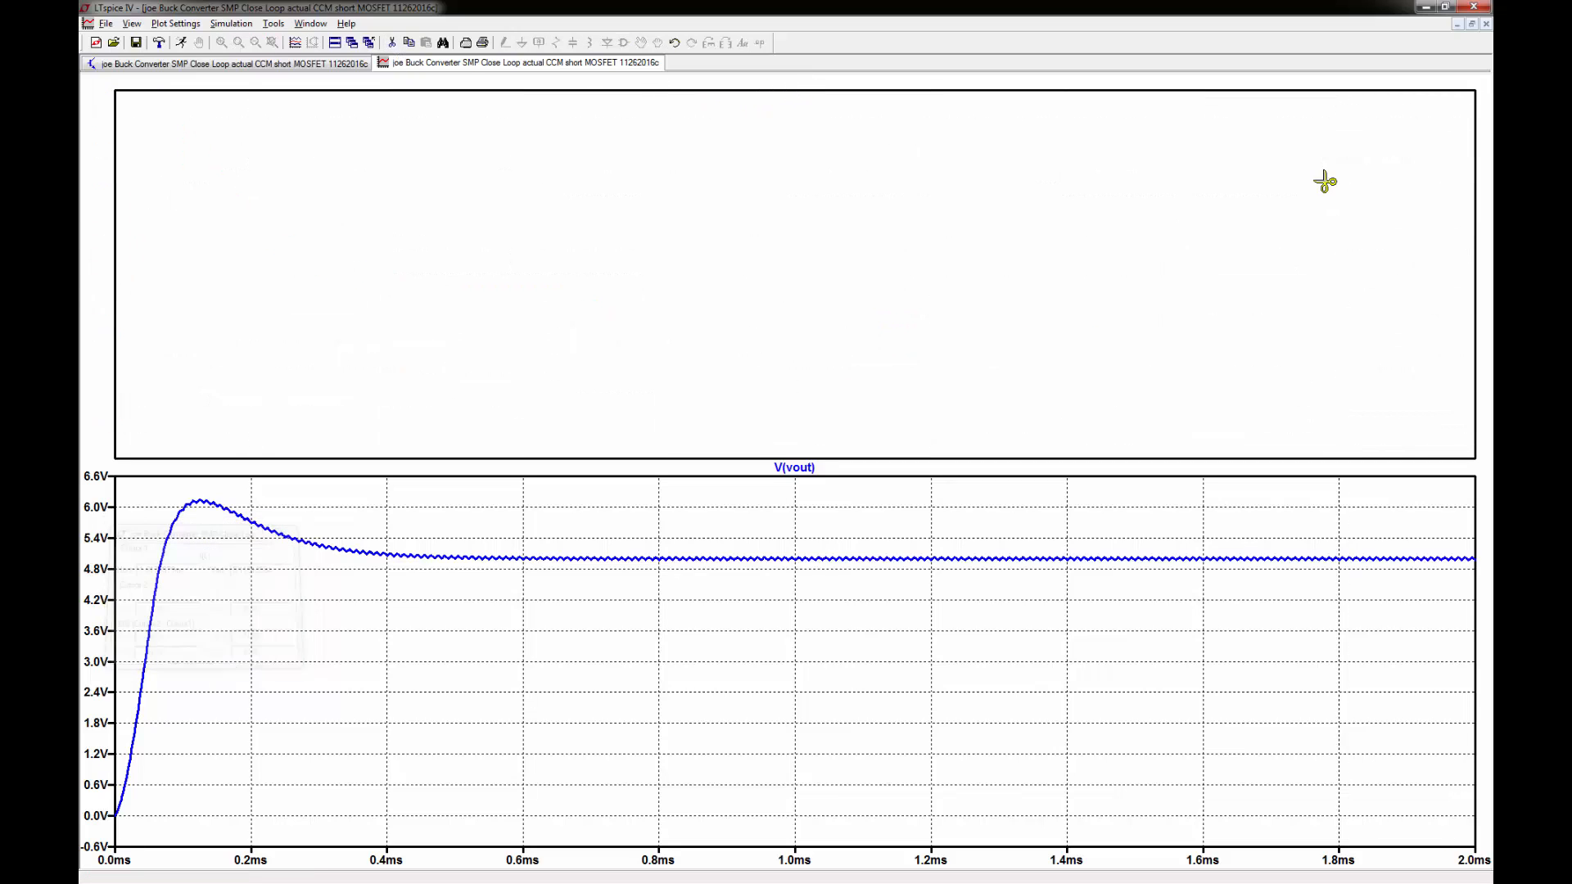
left_click(1472, 25)
- Leave trace-deletion mode and plot the Vramp node voltage in the empty upper pane
left_click(1108, 769)
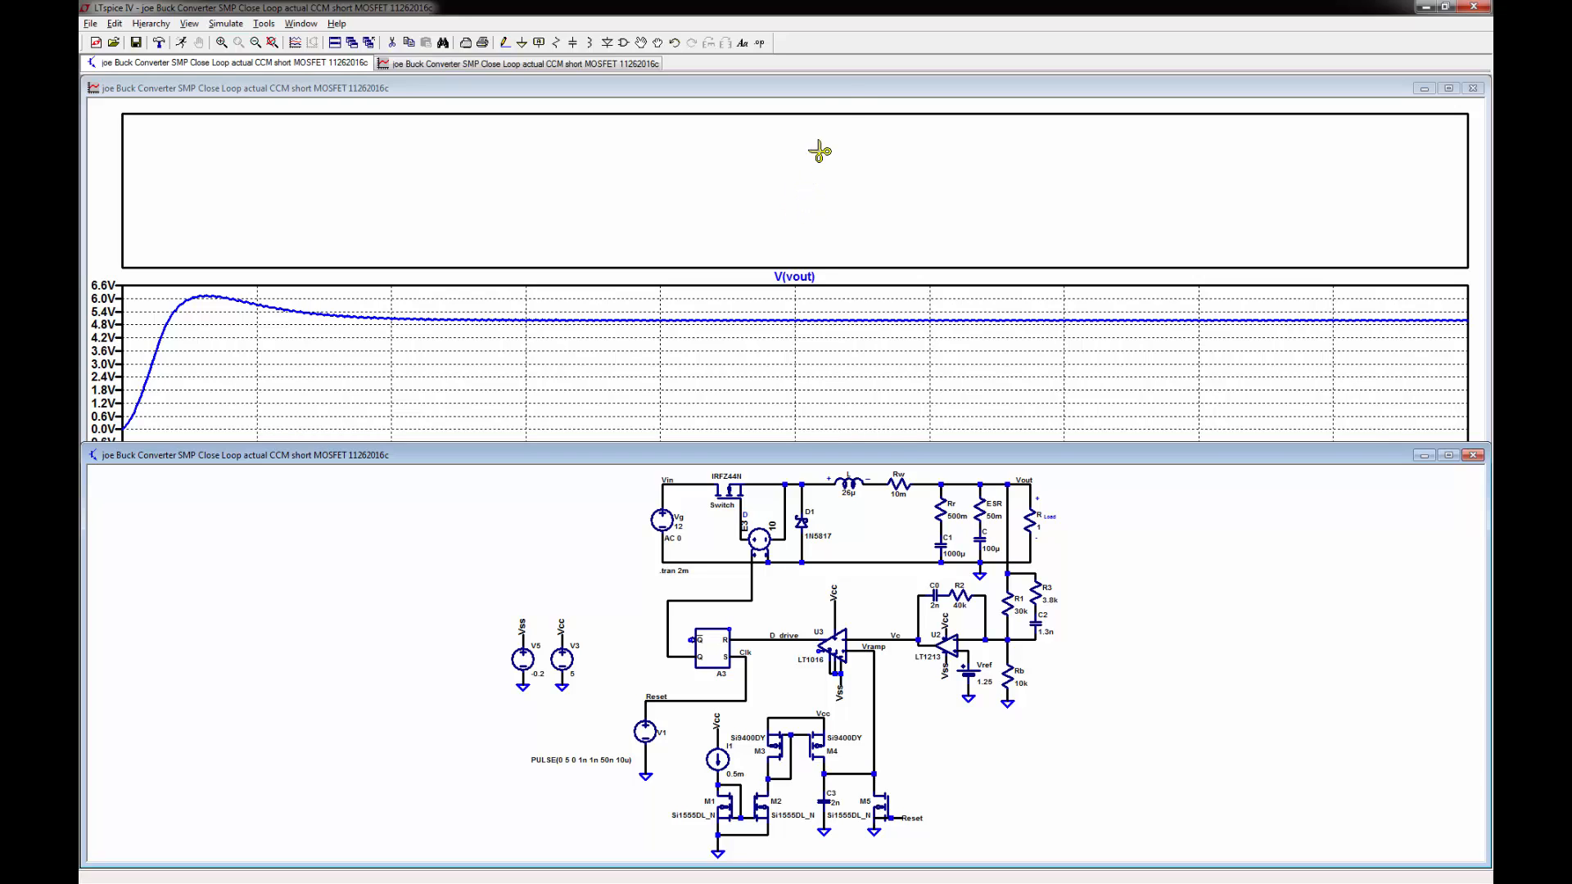
double_click(848, 91)
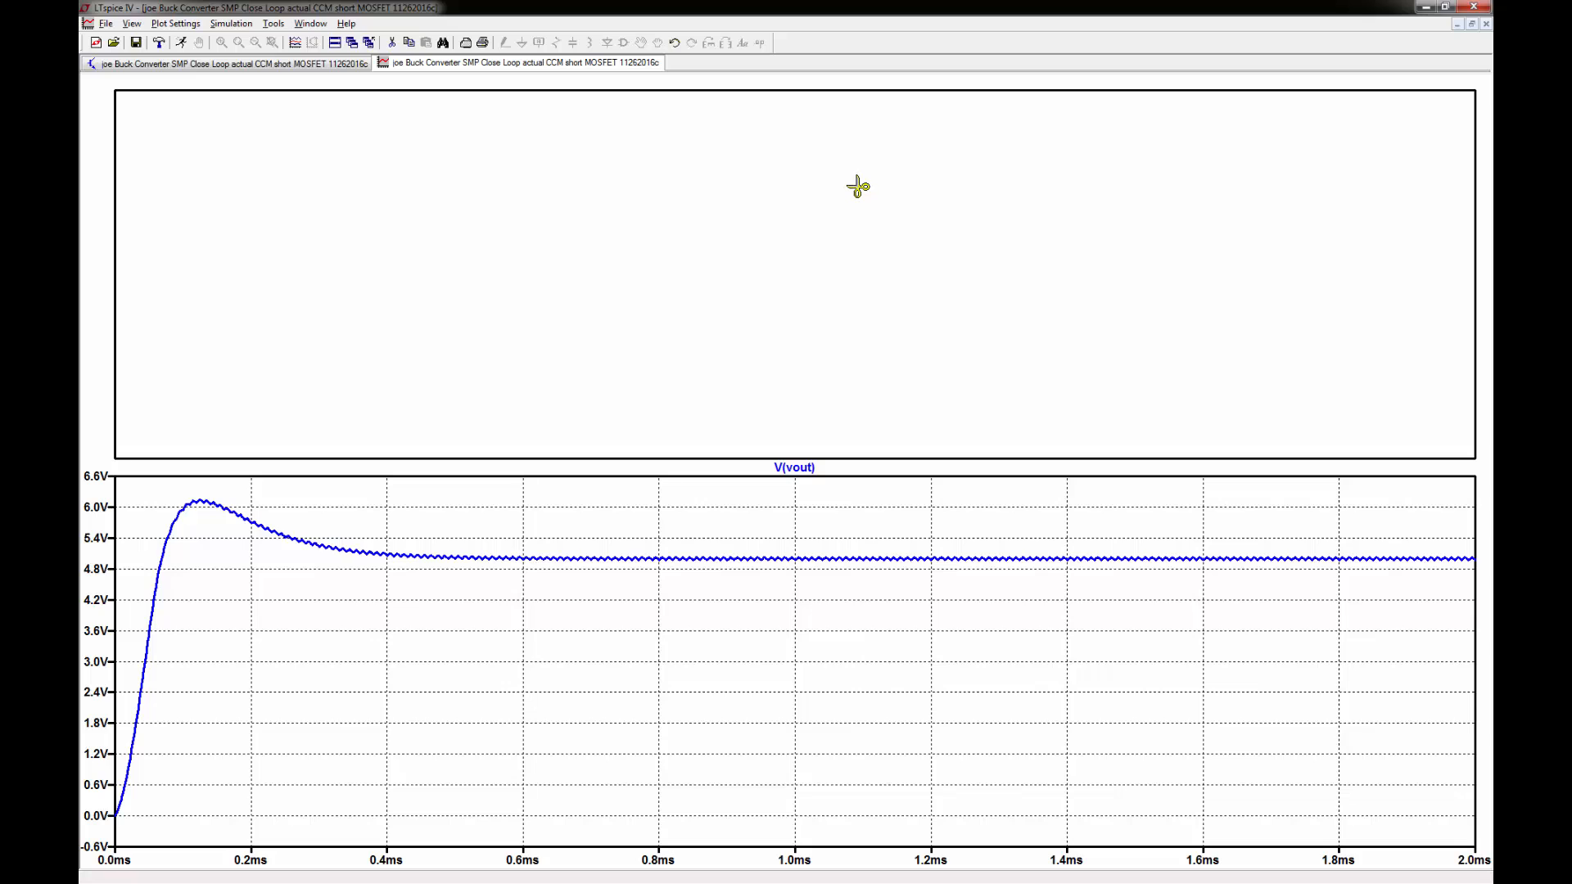
key("Escape")
left_click(1471, 25)
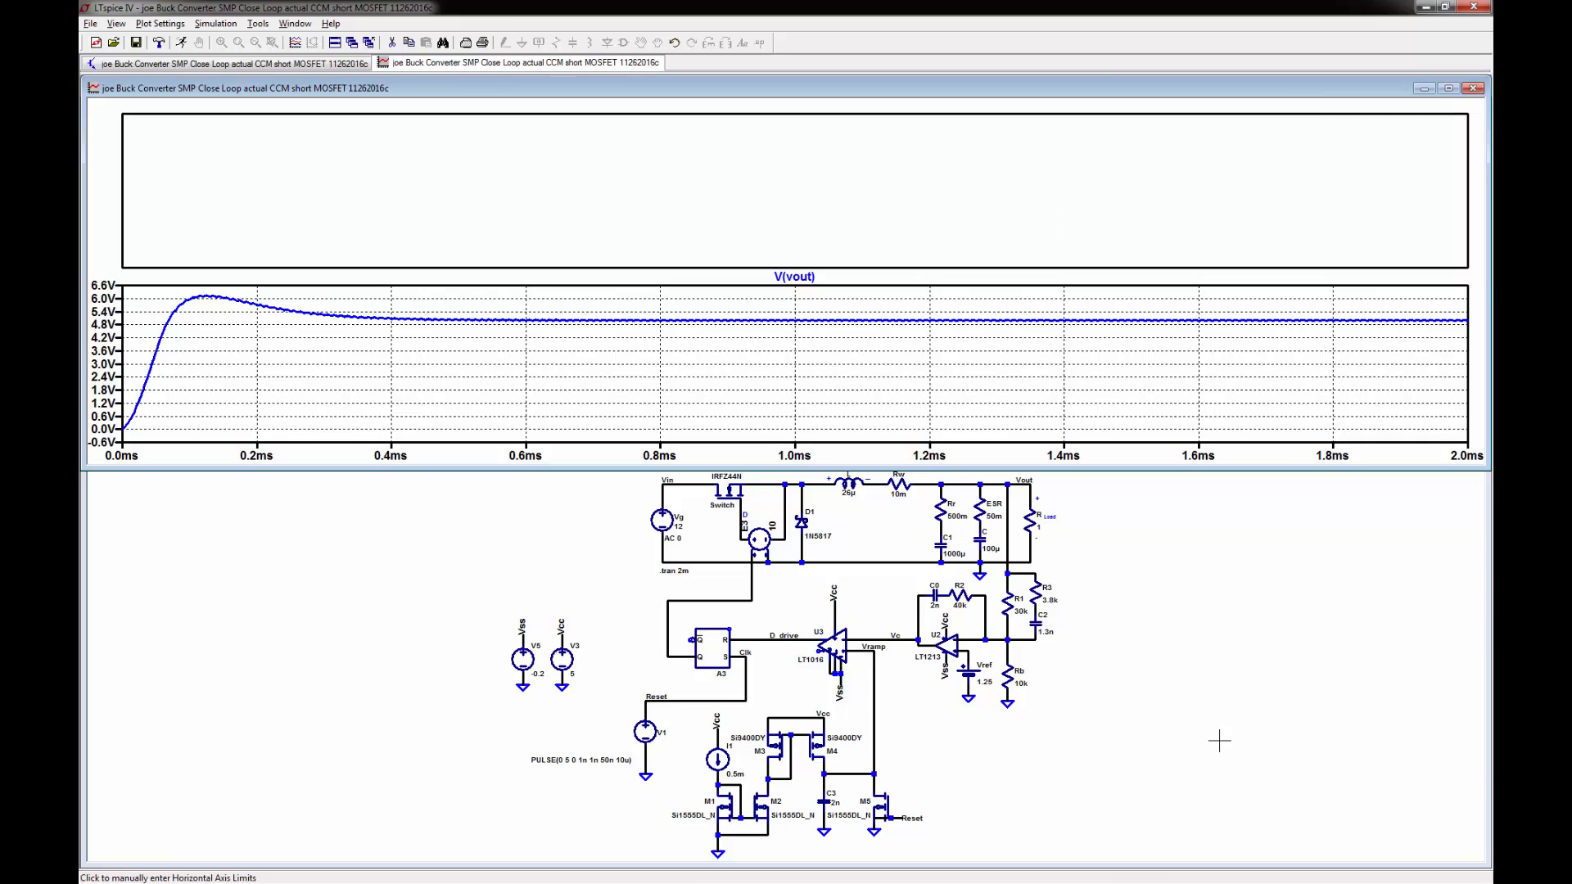
left_click(1056, 742)
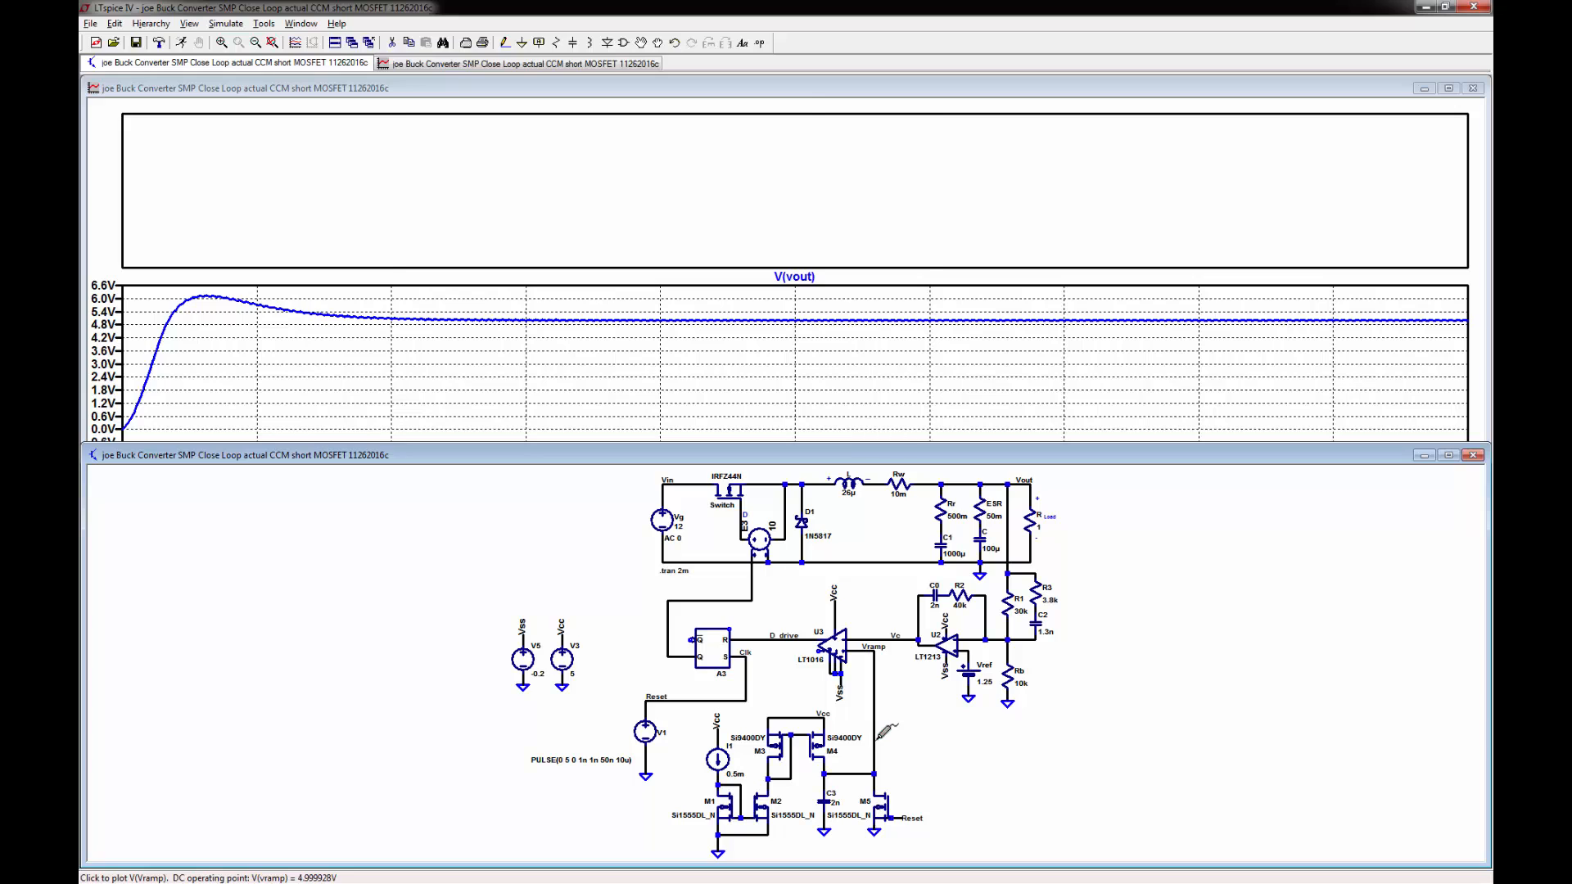
left_click(875, 739)
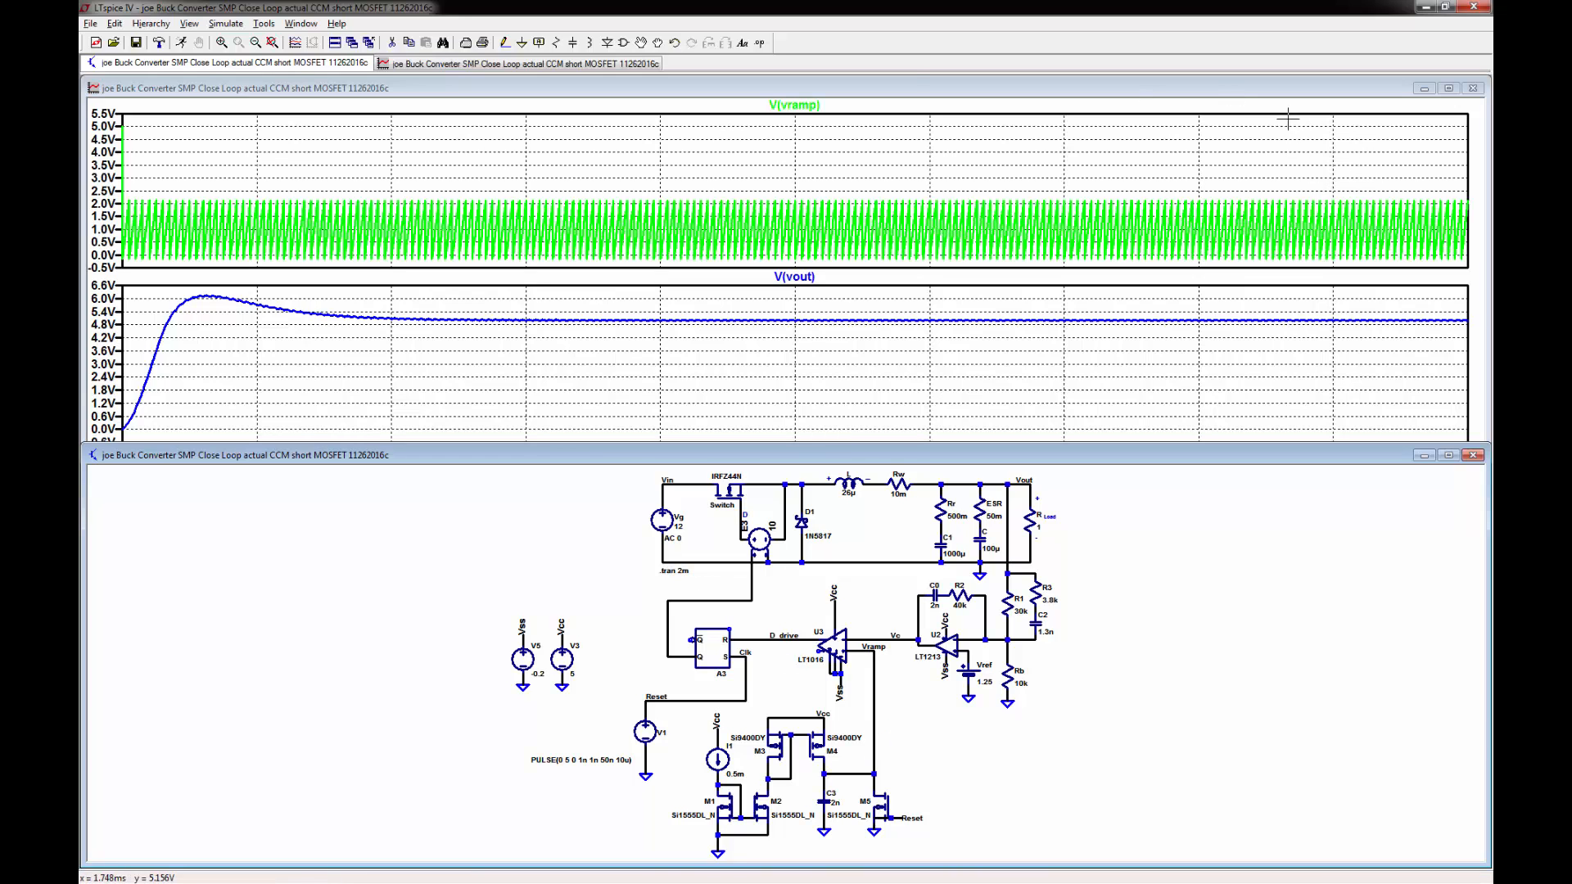
- Zoom the plots to about 1.836–1.869 ms and overlay the Reset, Vc and A3 flip-flop Q output voltages on the Vramp trace
left_click_drag(1267, 108, 1400, 442)
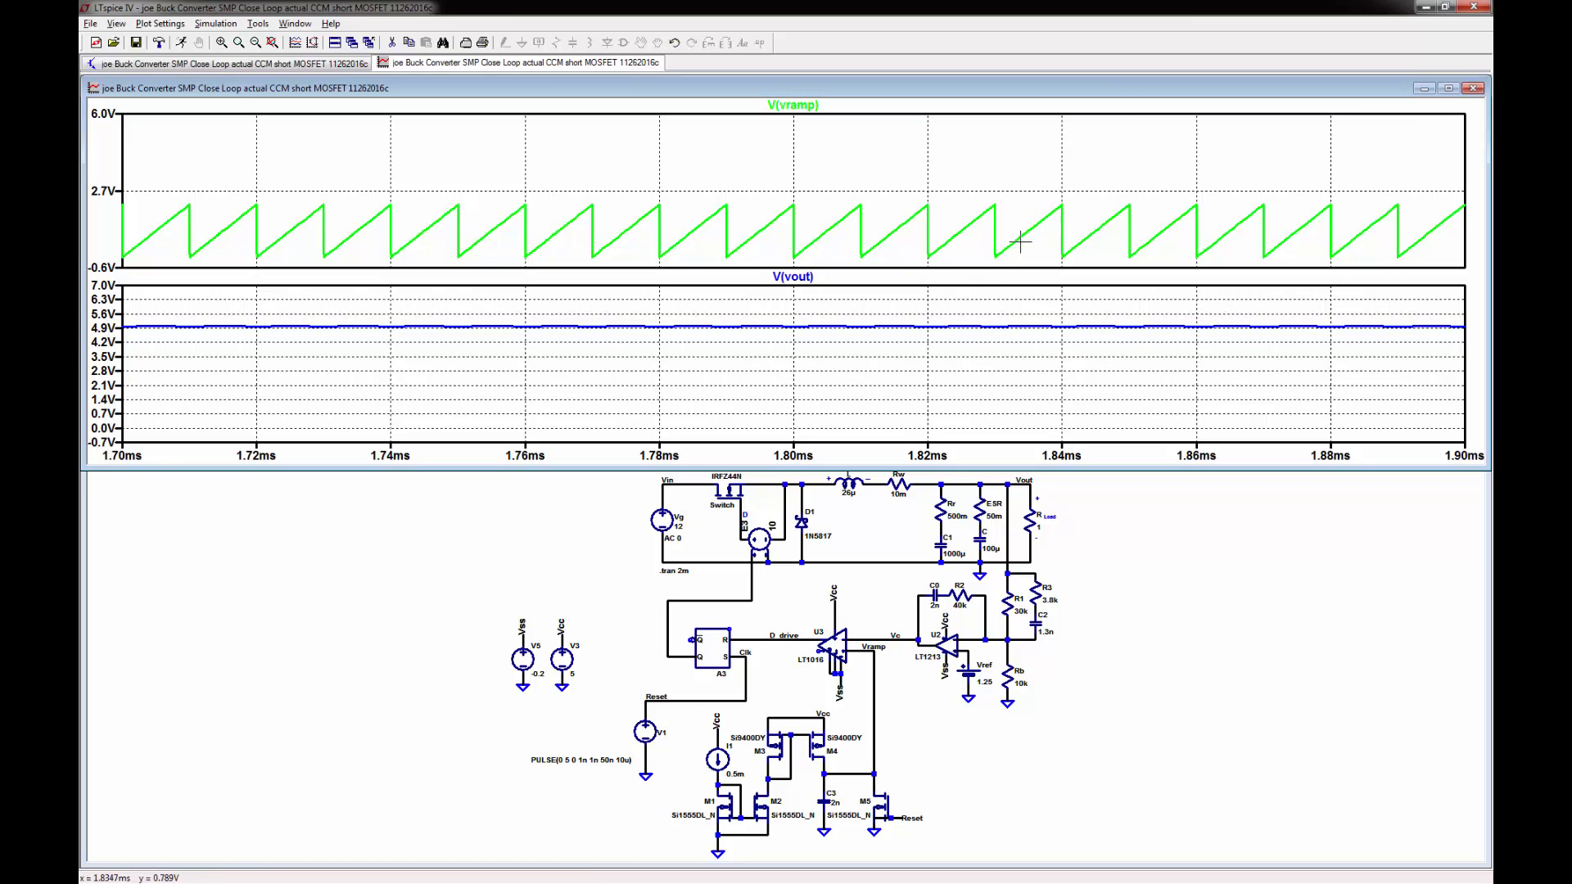
left_click_drag(1177, 463, 1250, 490)
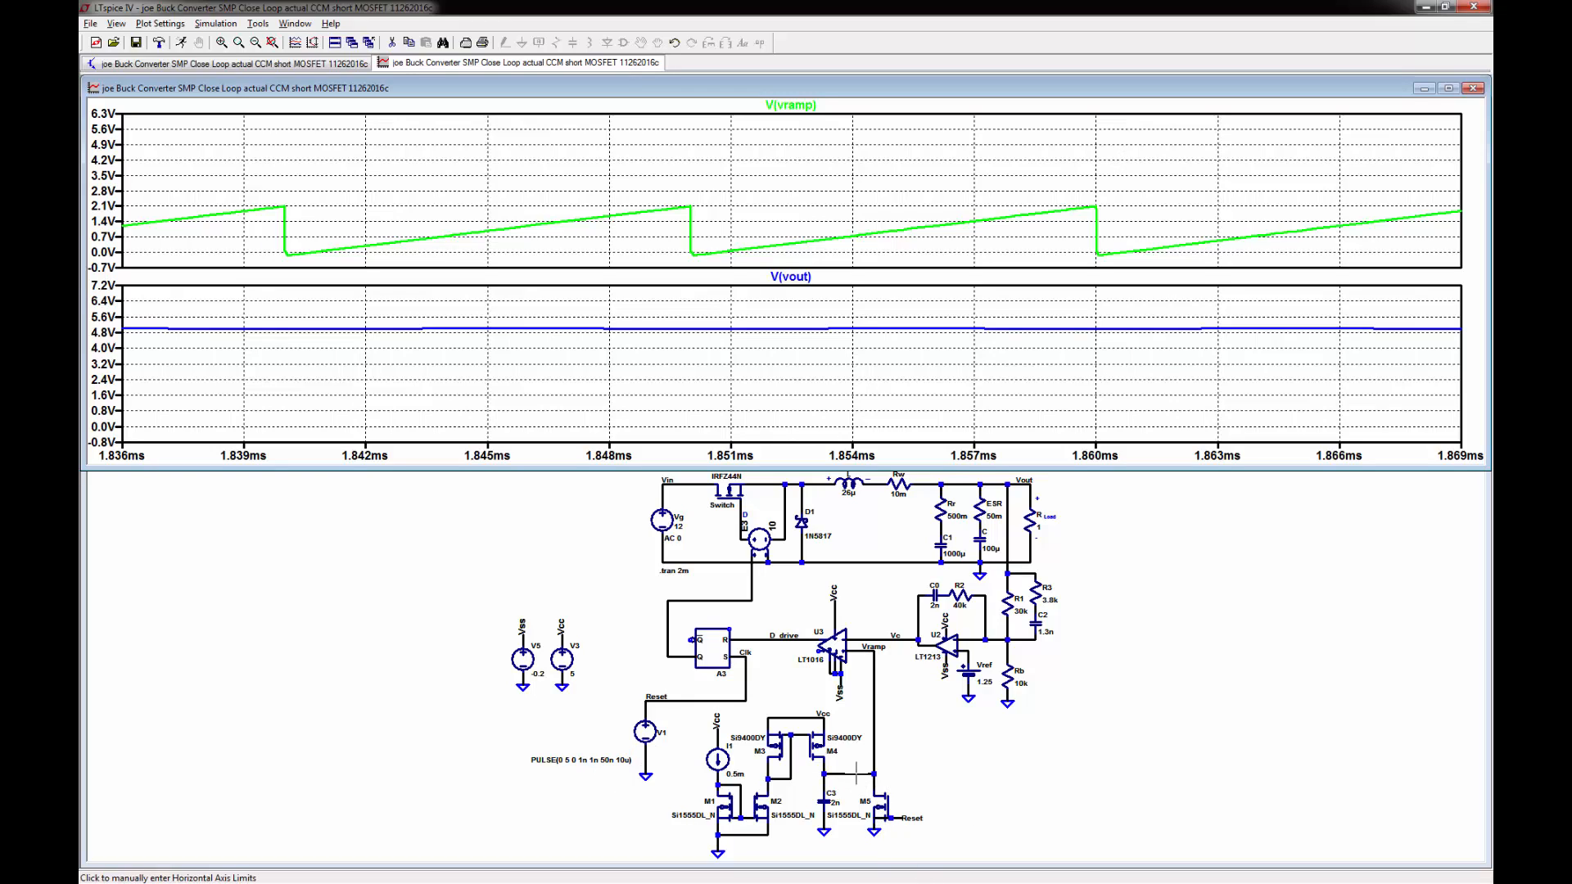
left_click(631, 670)
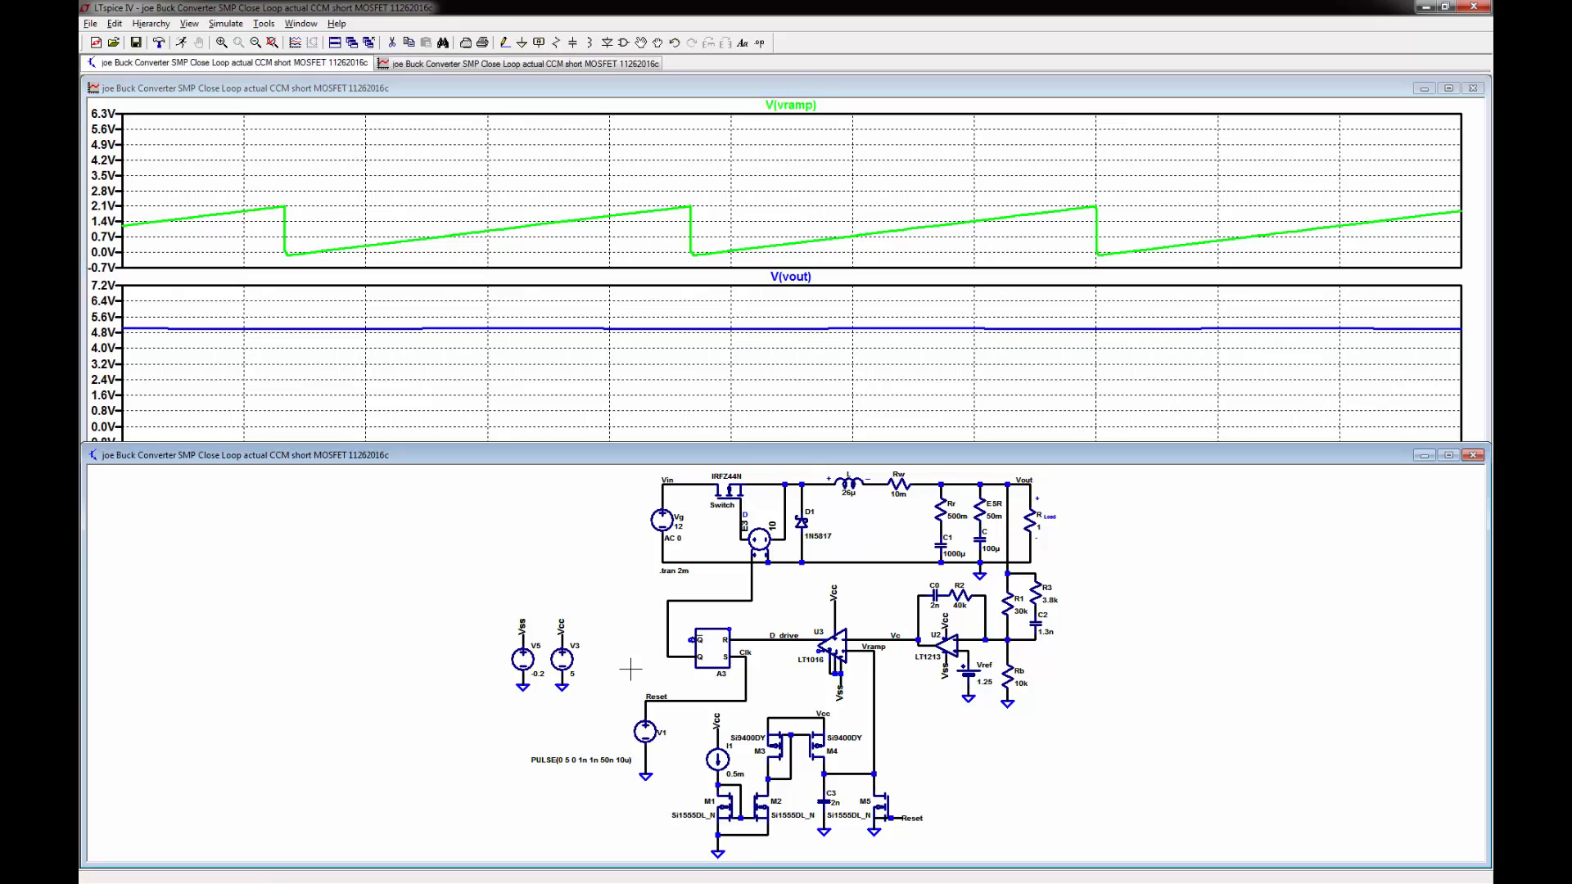
left_click(704, 698)
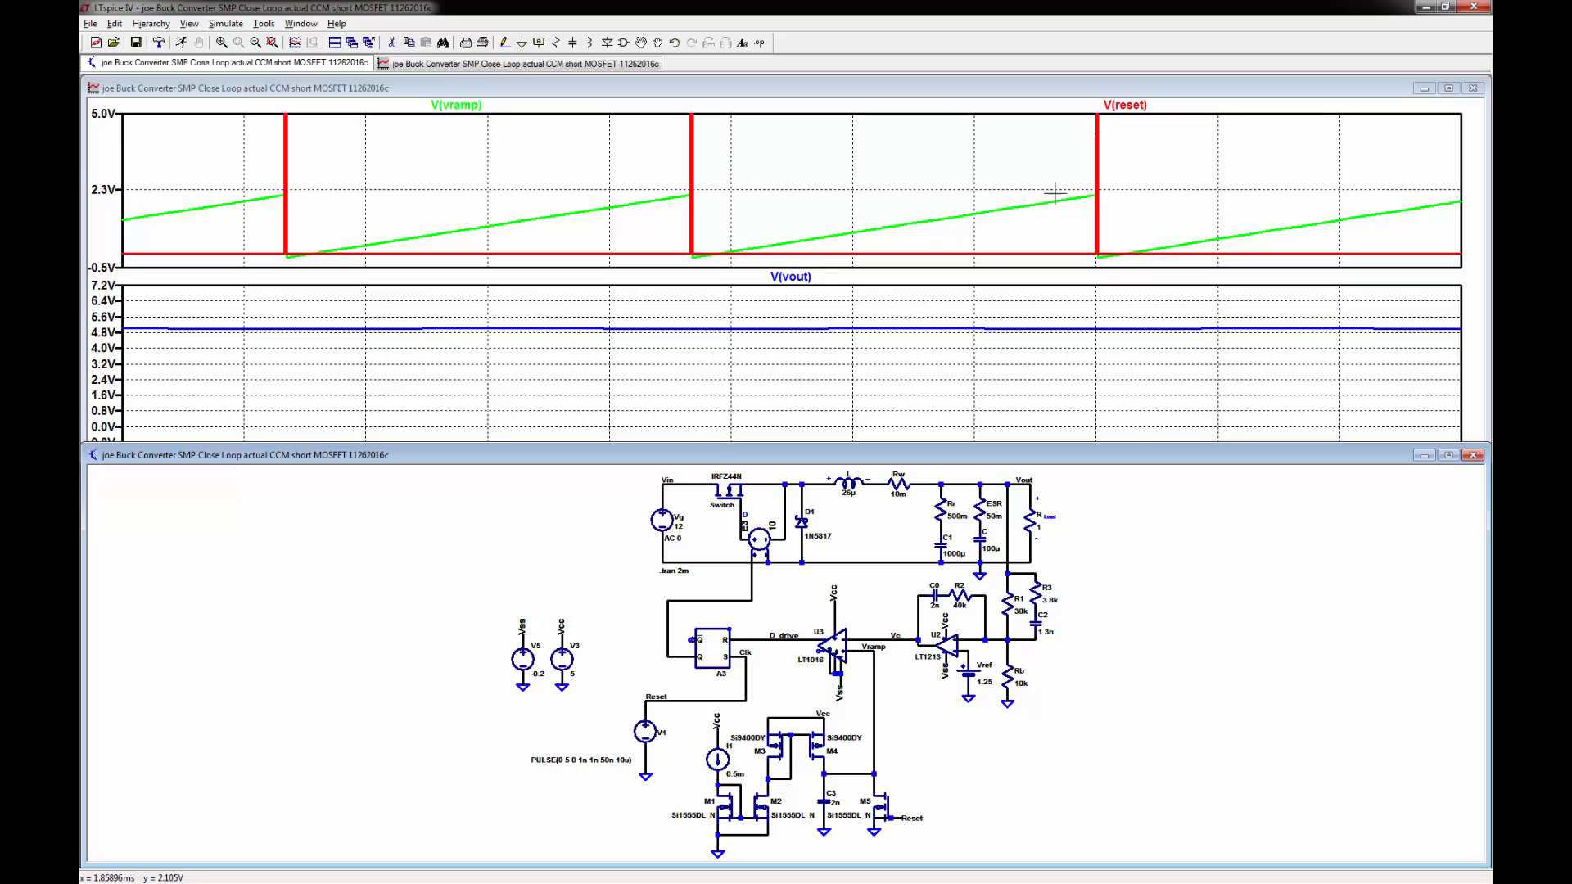
left_click(888, 637)
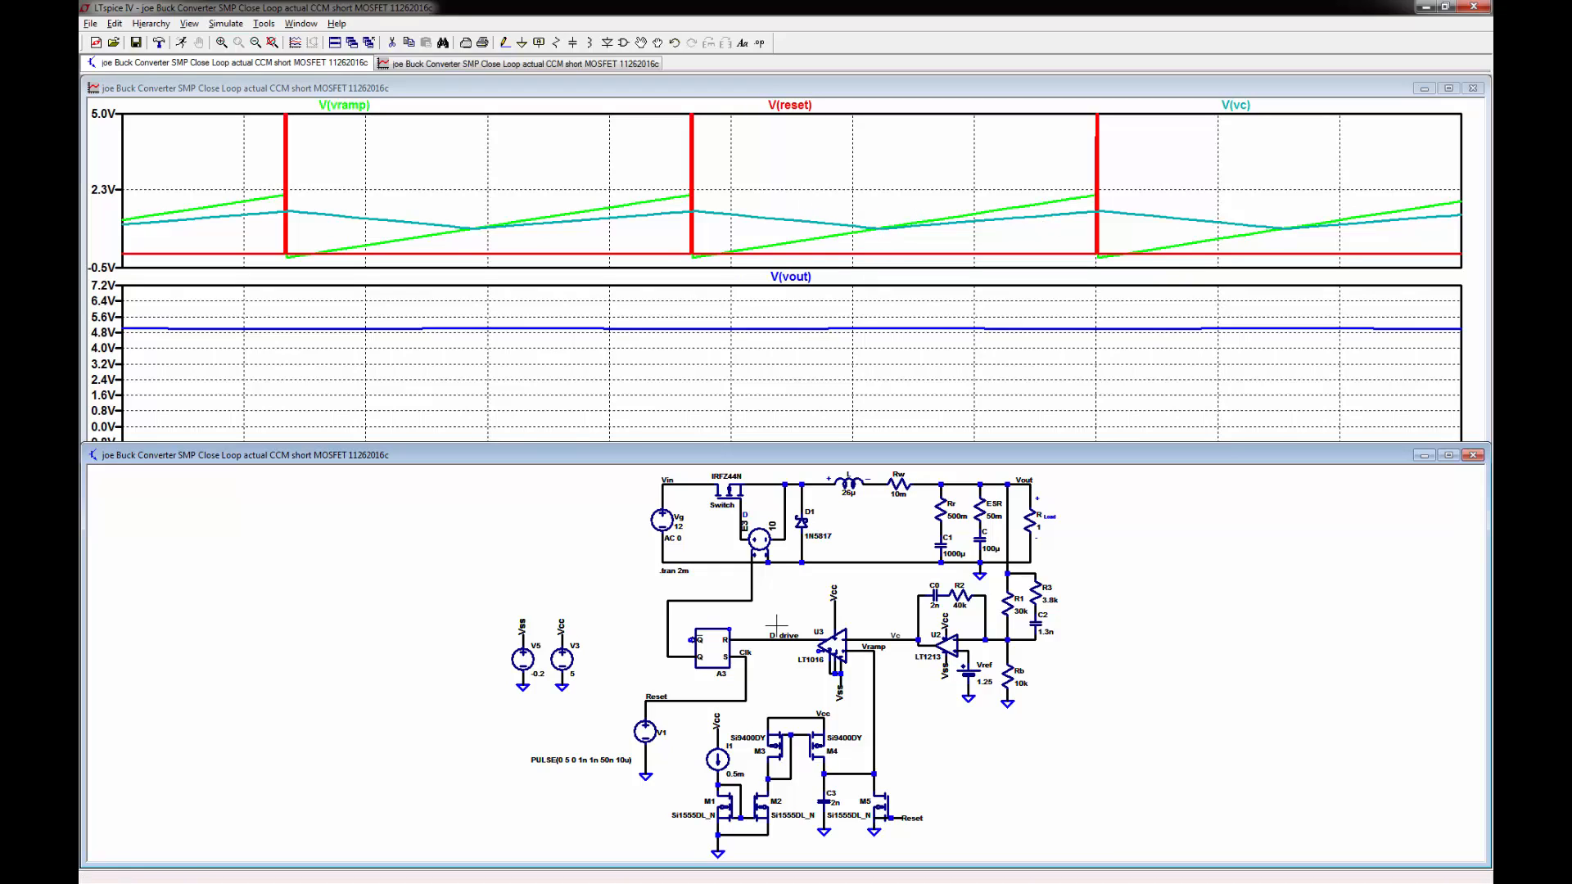
left_click(674, 635)
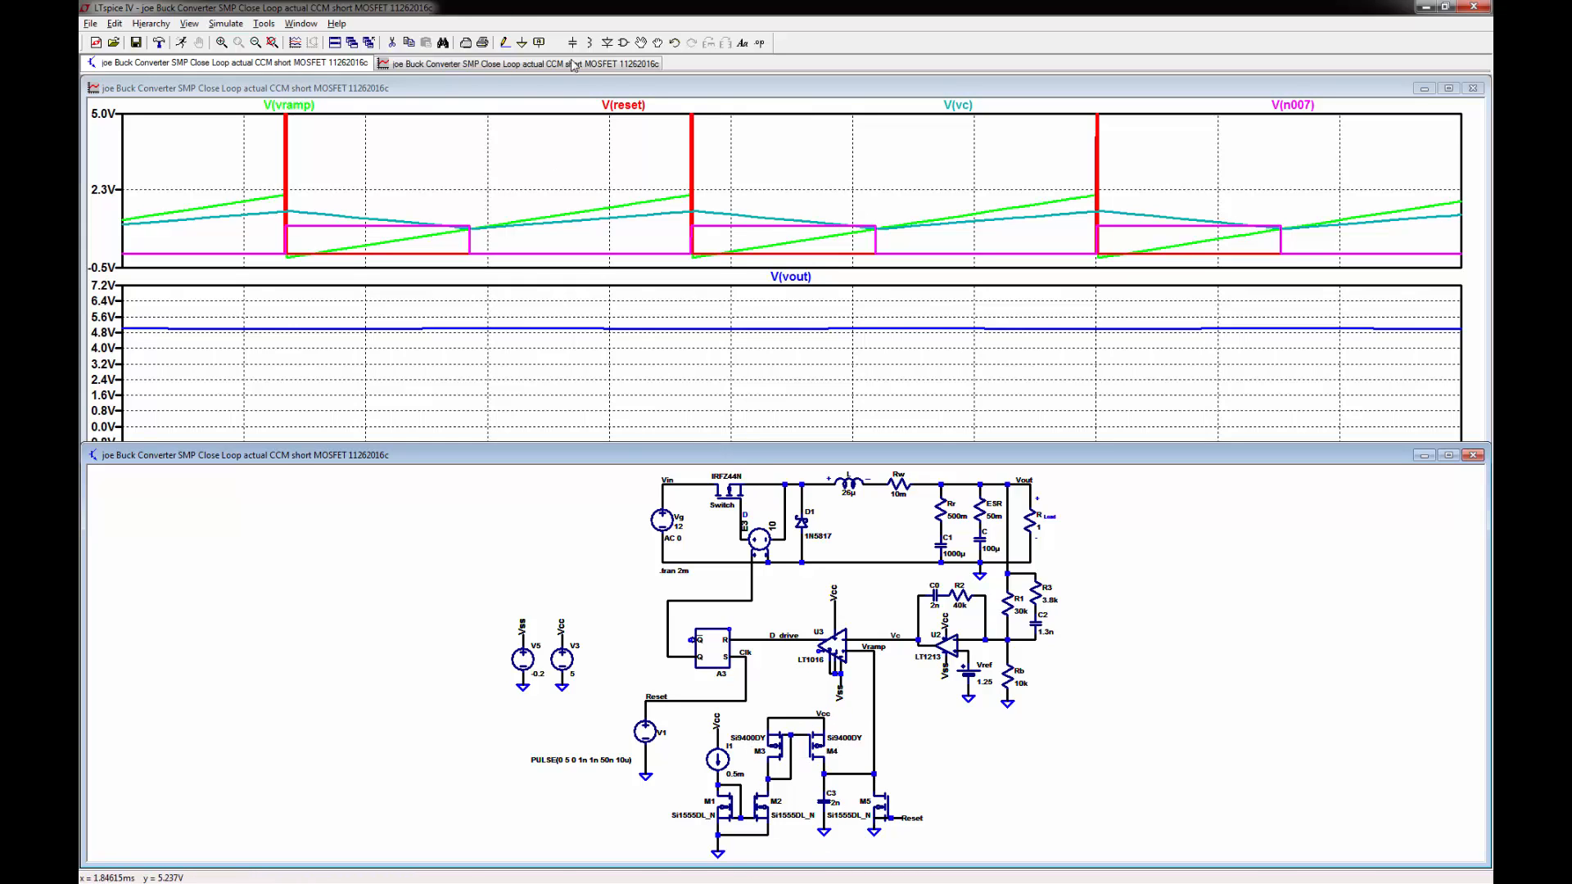
- Maximize the waveform window, add an empty plot pane above the others, and restore the window to its smaller size
double_click(489, 92)
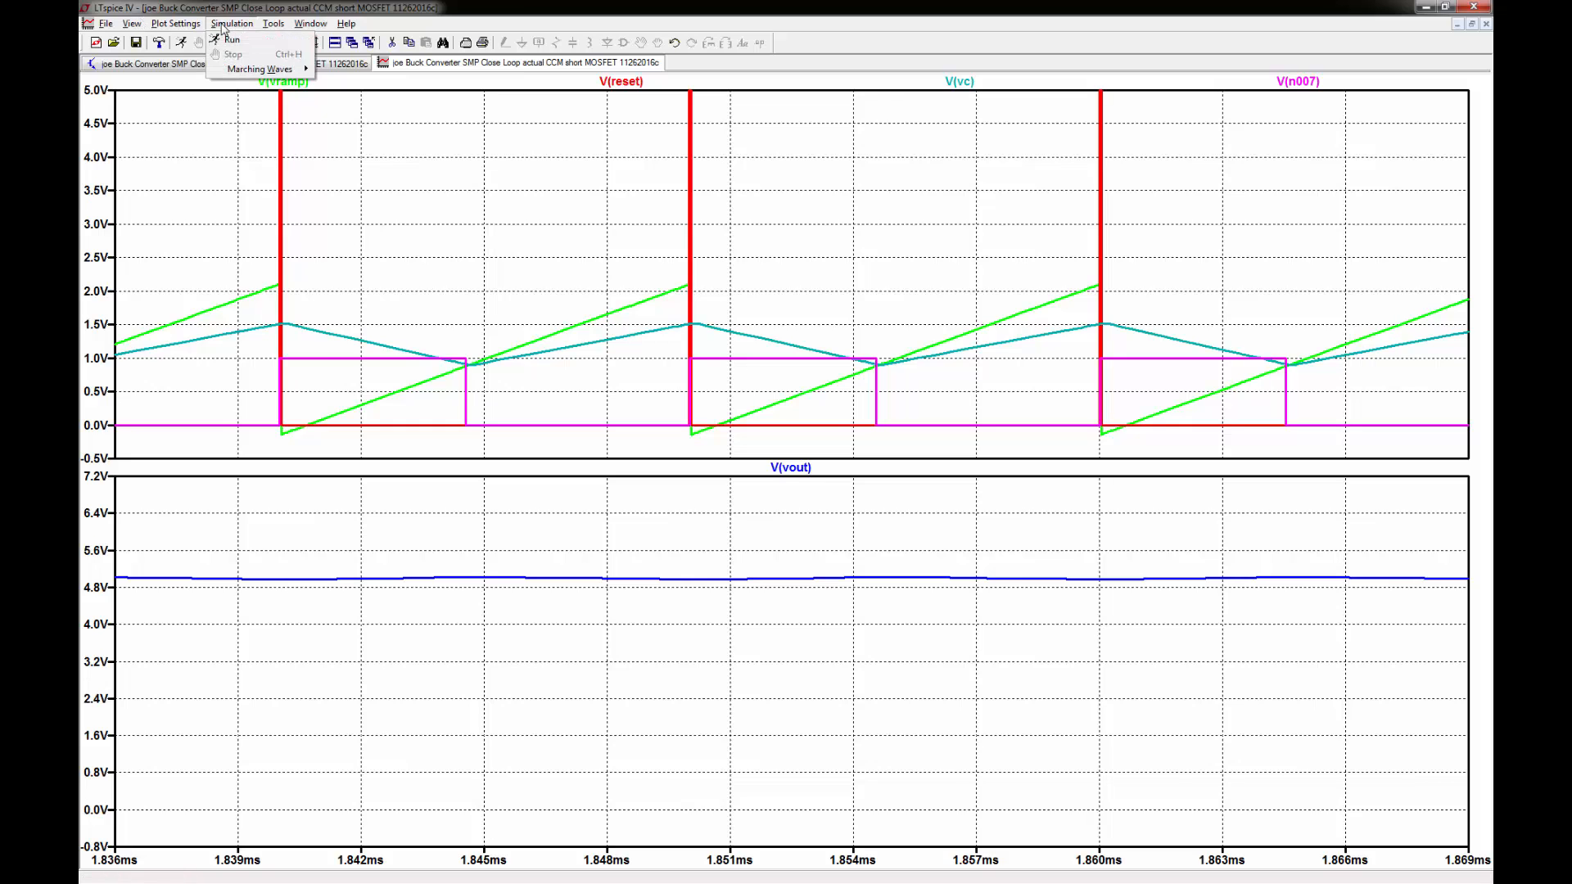
left_click(188, 25)
left_click(189, 25)
left_click(190, 27)
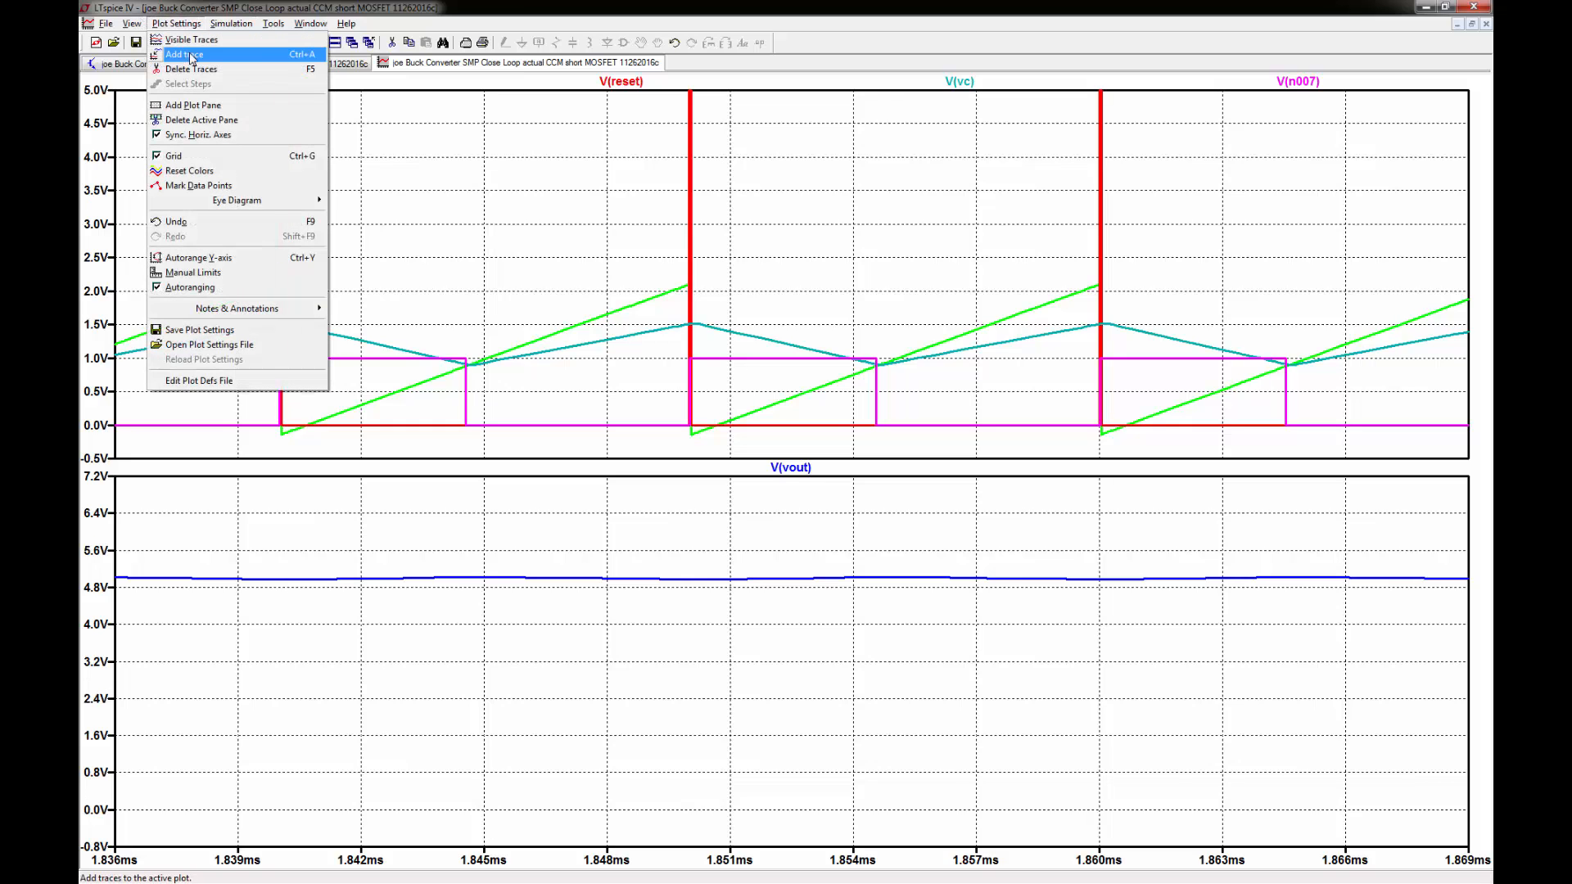
left_click(193, 105)
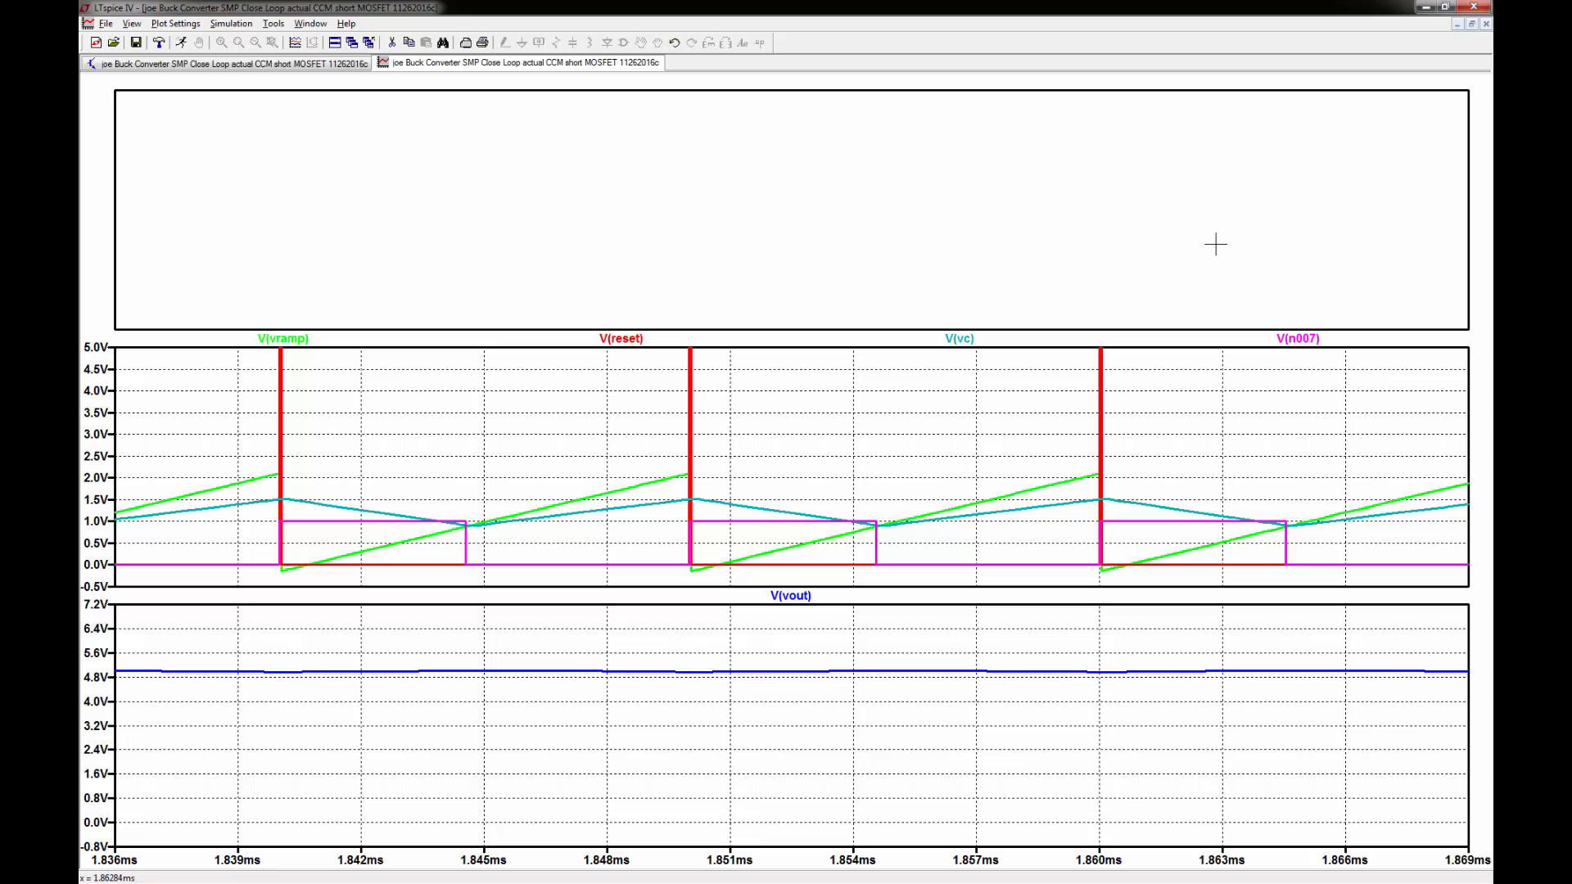
left_click(1472, 24)
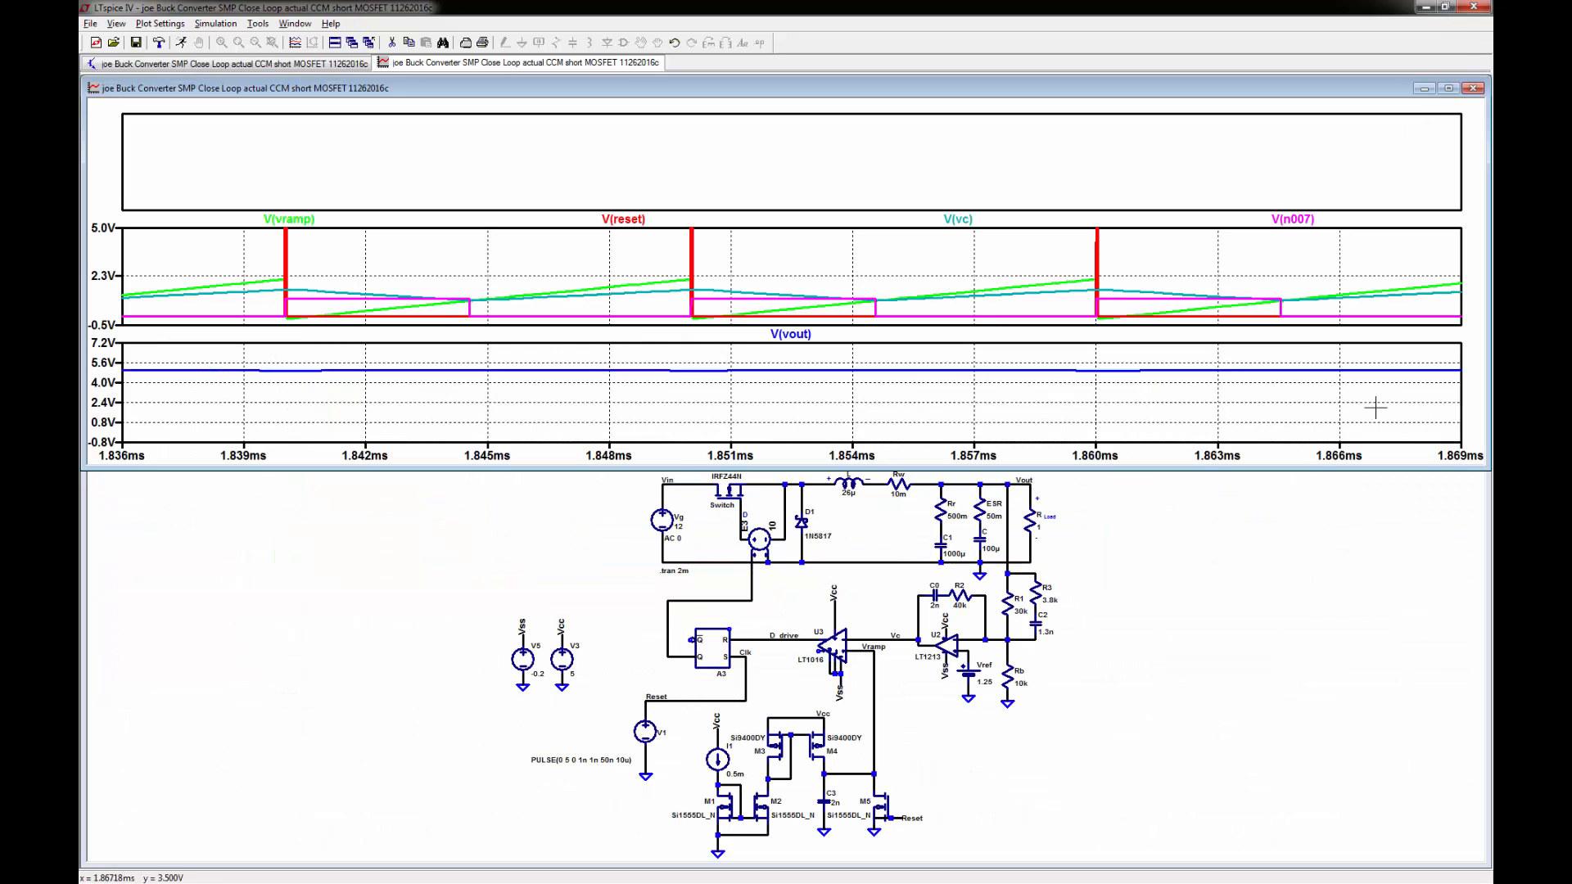
- Move the schematic window down below the waveform window and plot the current through capacitor C3 in the empty pane
left_click(1235, 554)
left_click_drag(1222, 456, 1231, 496)
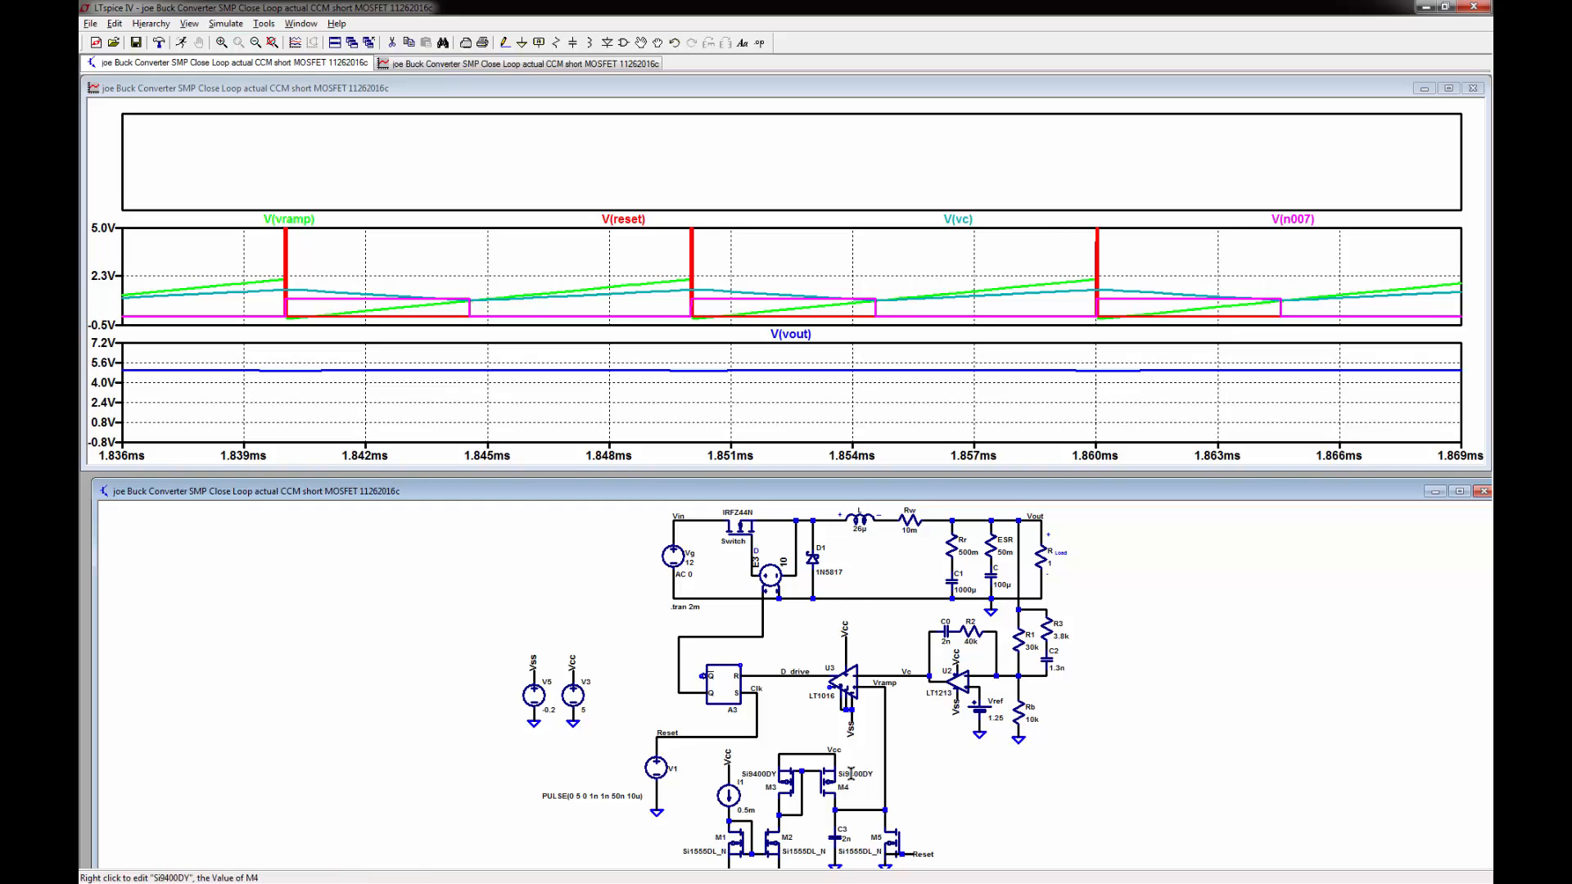
left_click(840, 833)
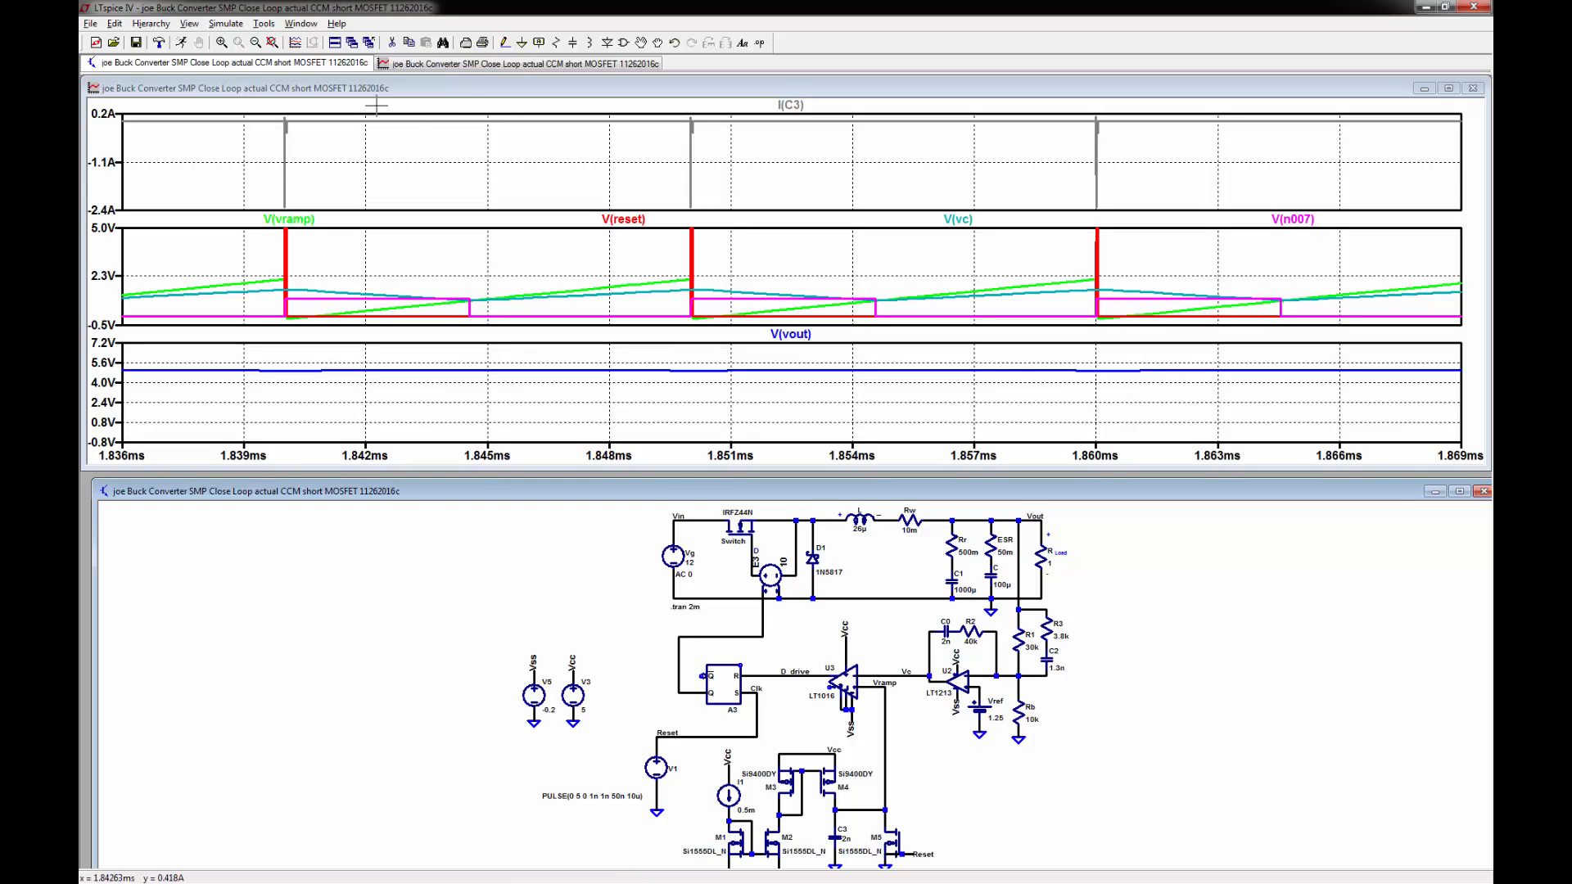
- Delete the I(C3) trace and remove the emptied upper plot pane
left_click(809, 103)
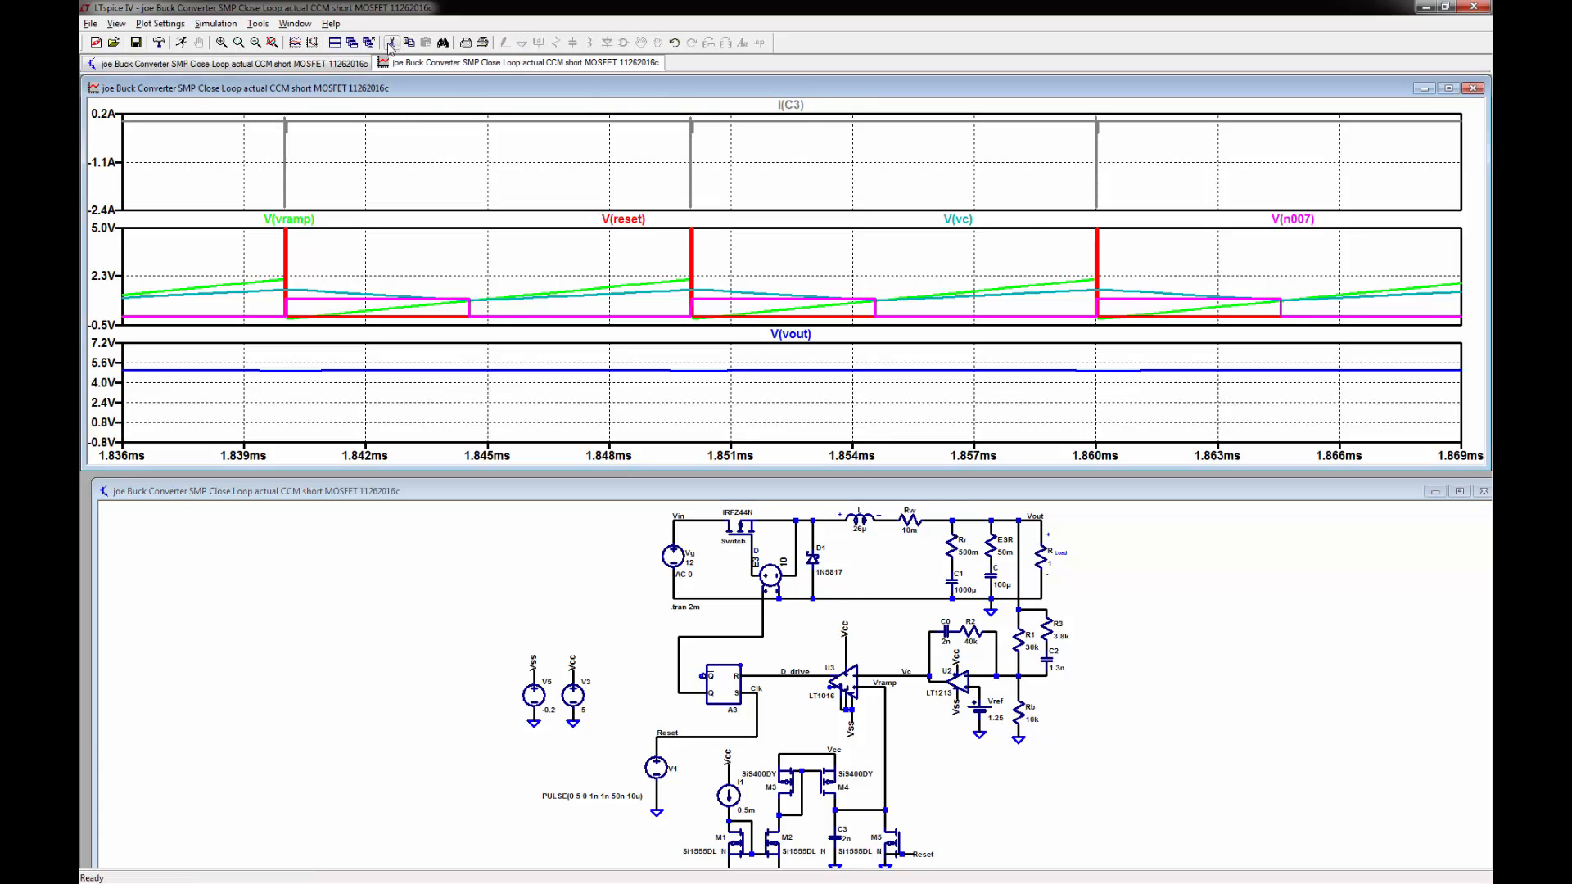
left_click(786, 108)
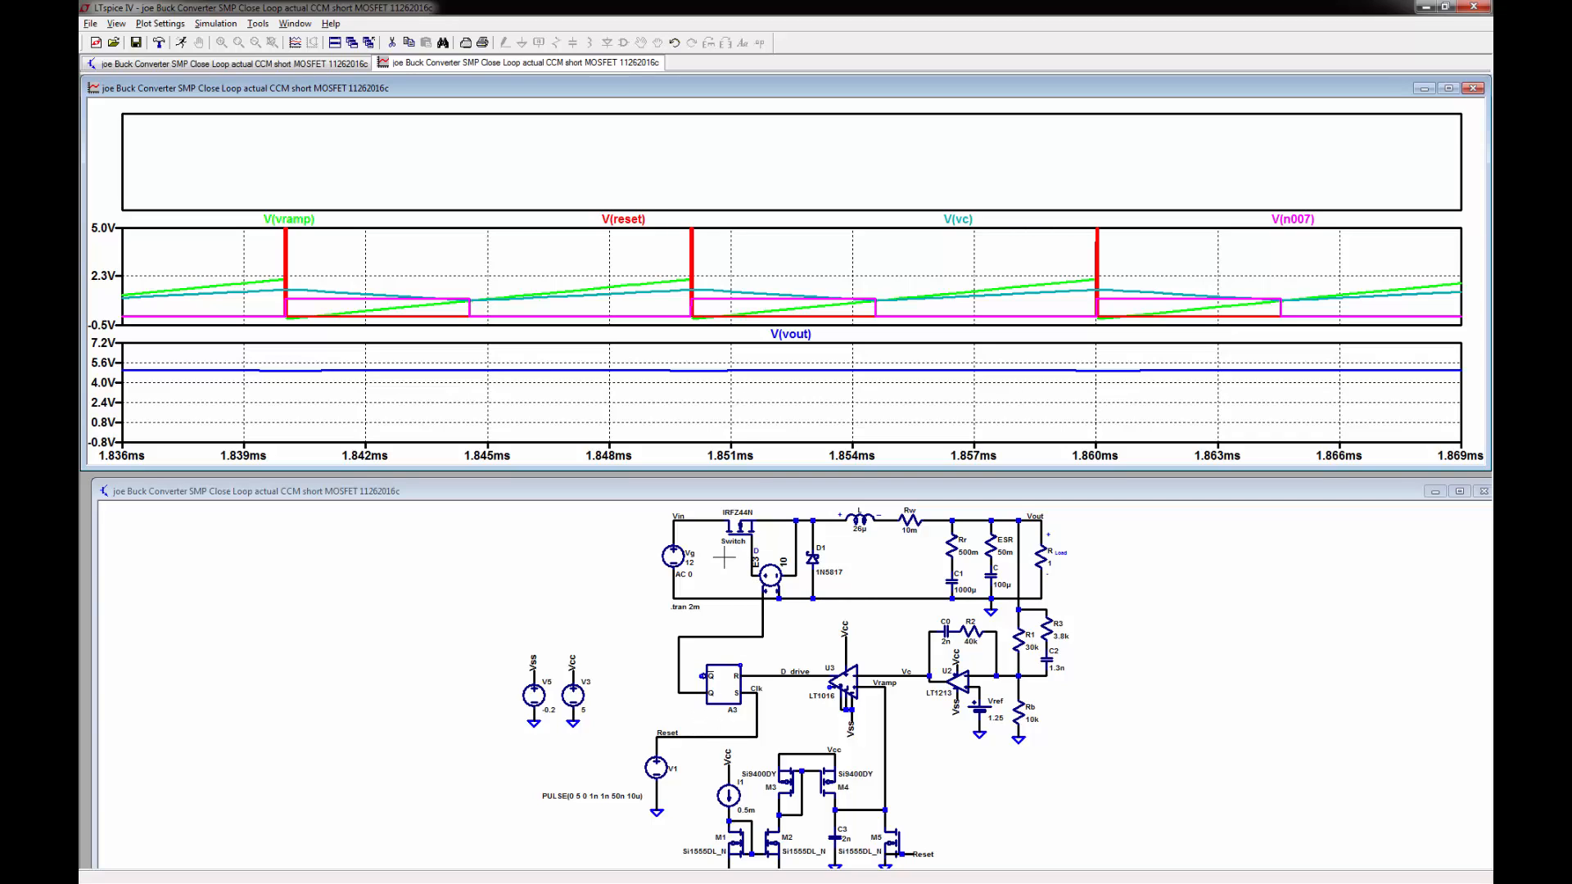
left_click(1144, 500)
key("F5")
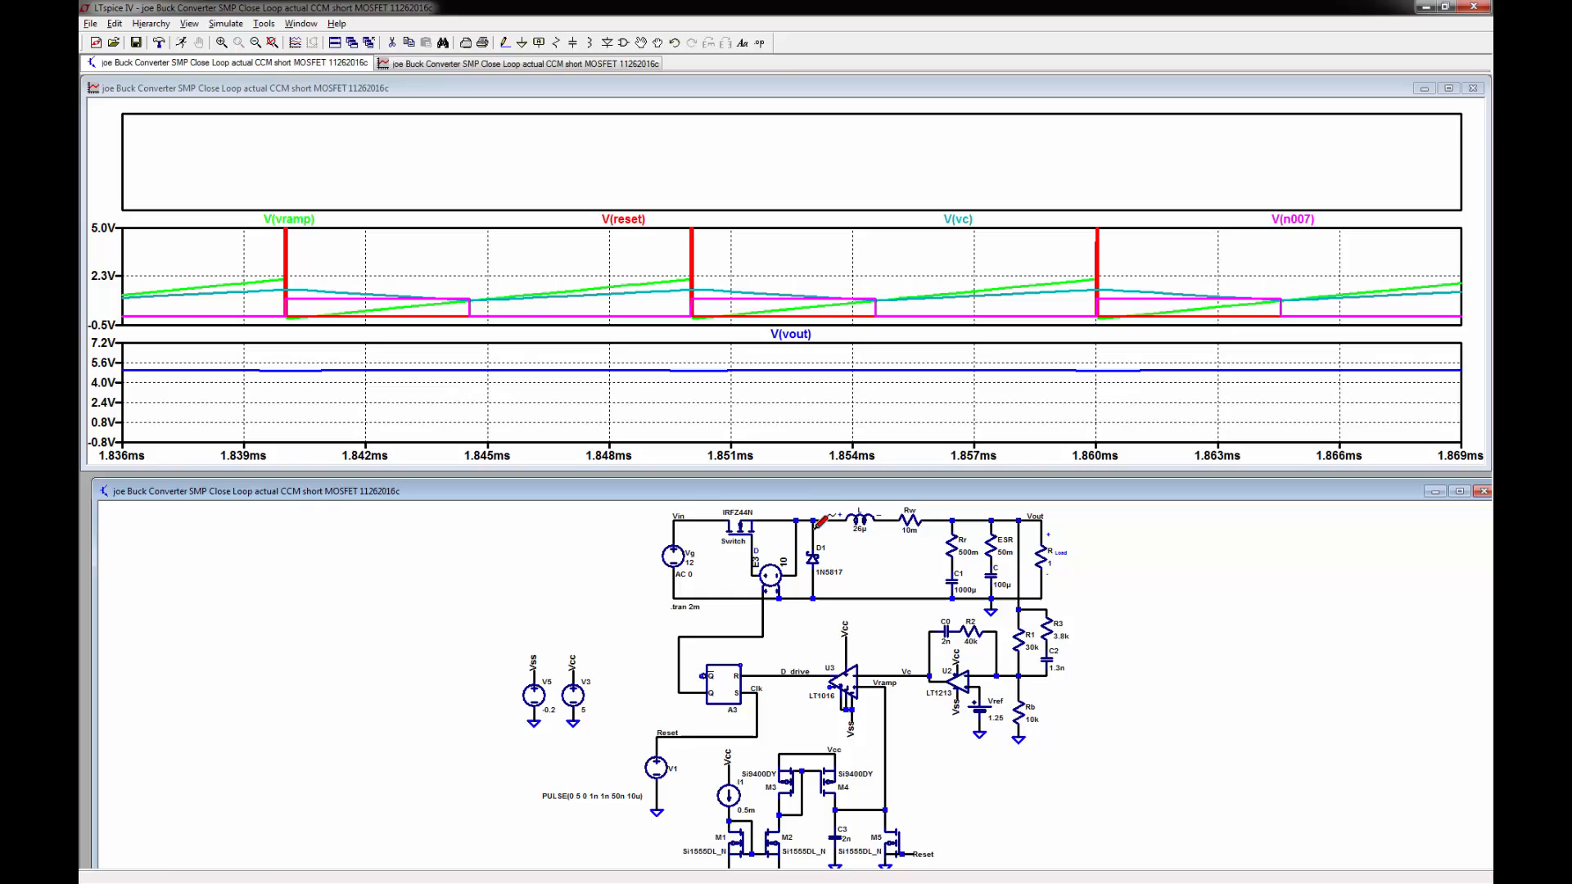
left_click(779, 135)
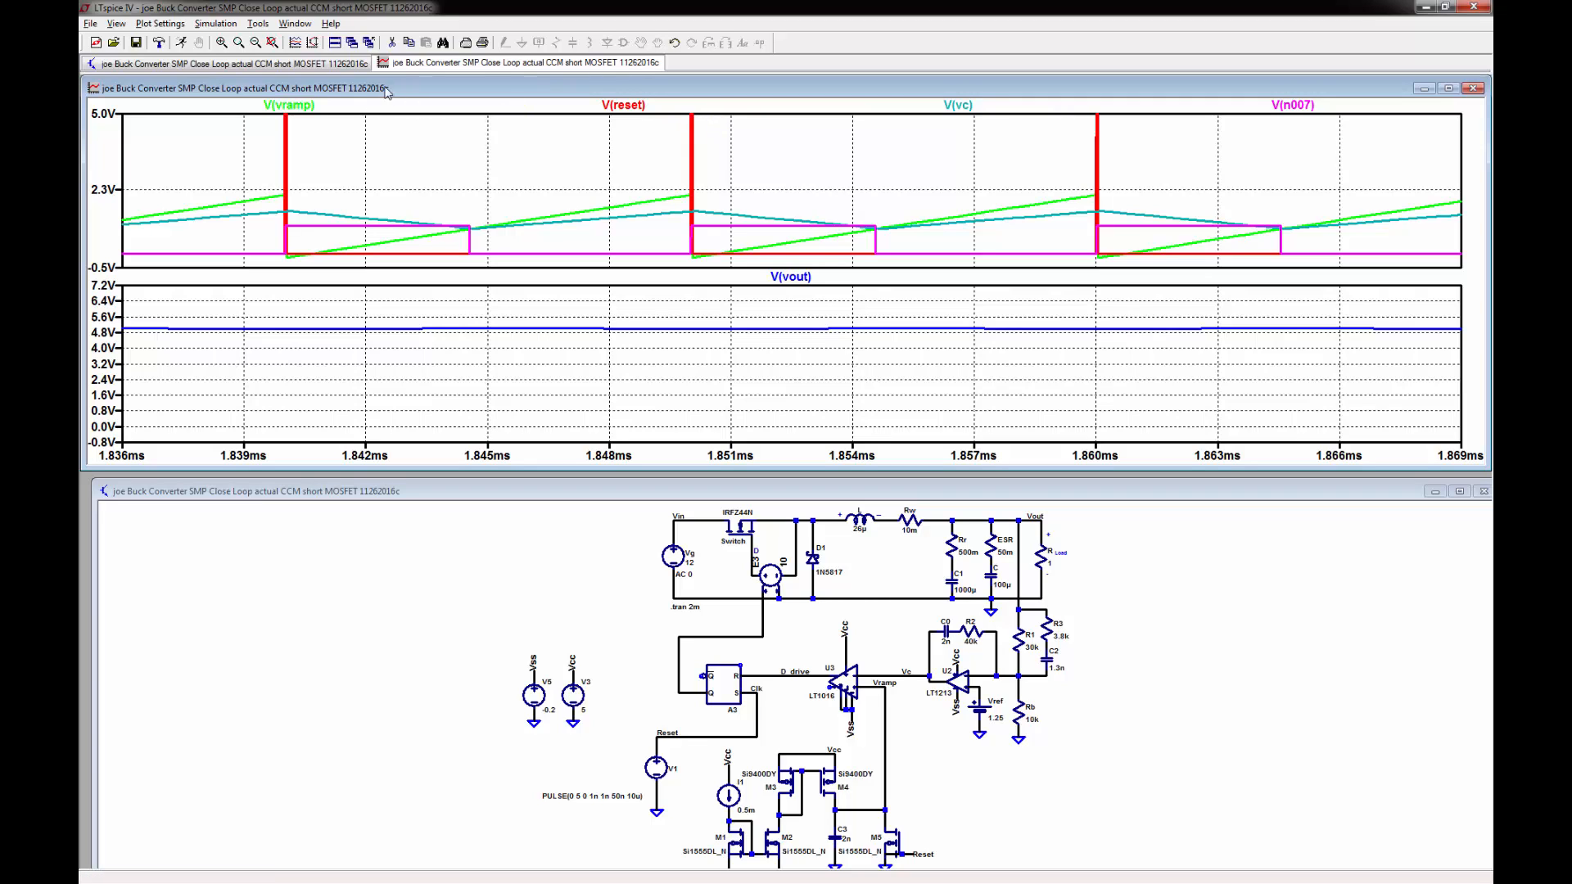
- Add another empty plot pane above the ramp traces and return to the schematic
left_click(153, 25)
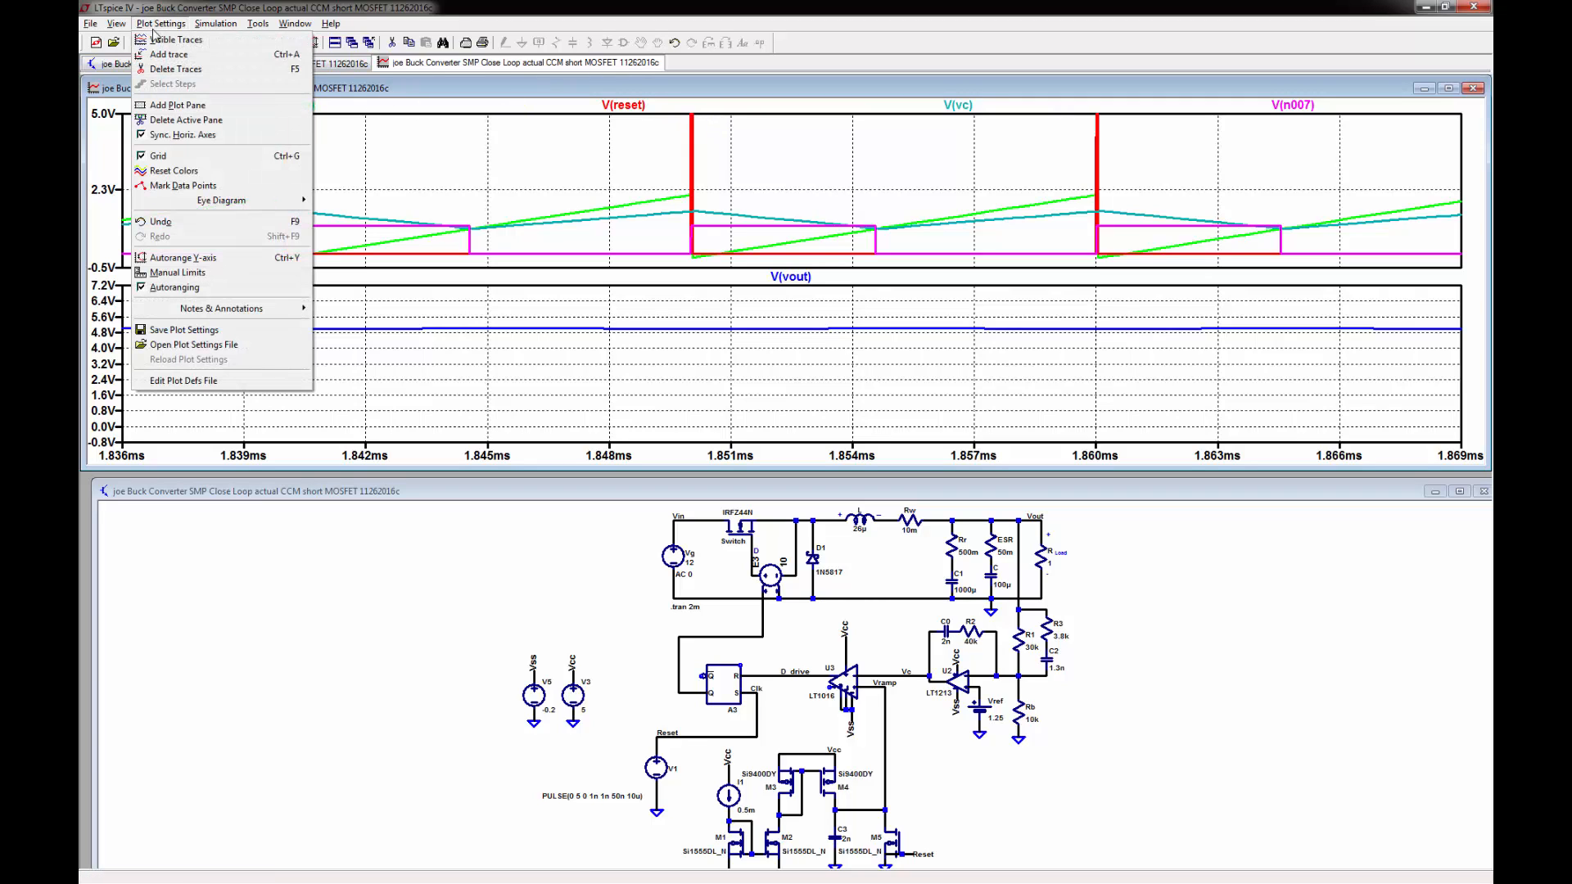
left_click(163, 105)
left_click(1175, 572)
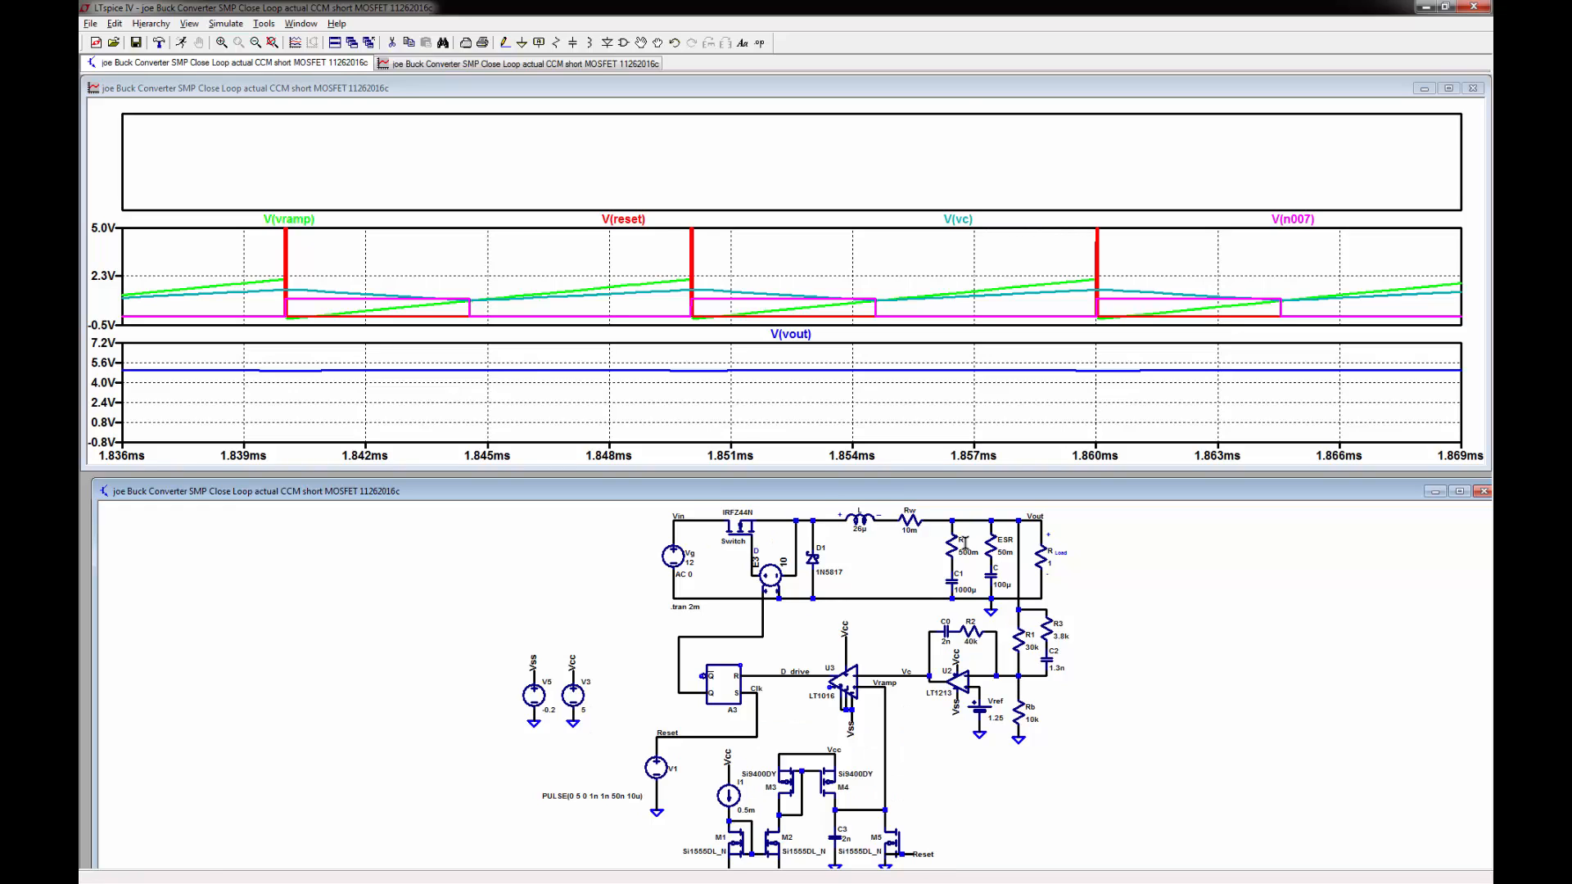
- Plot the IRFZ44N switch's gate voltage relative to its source in the empty plot pane
left_click(978, 127)
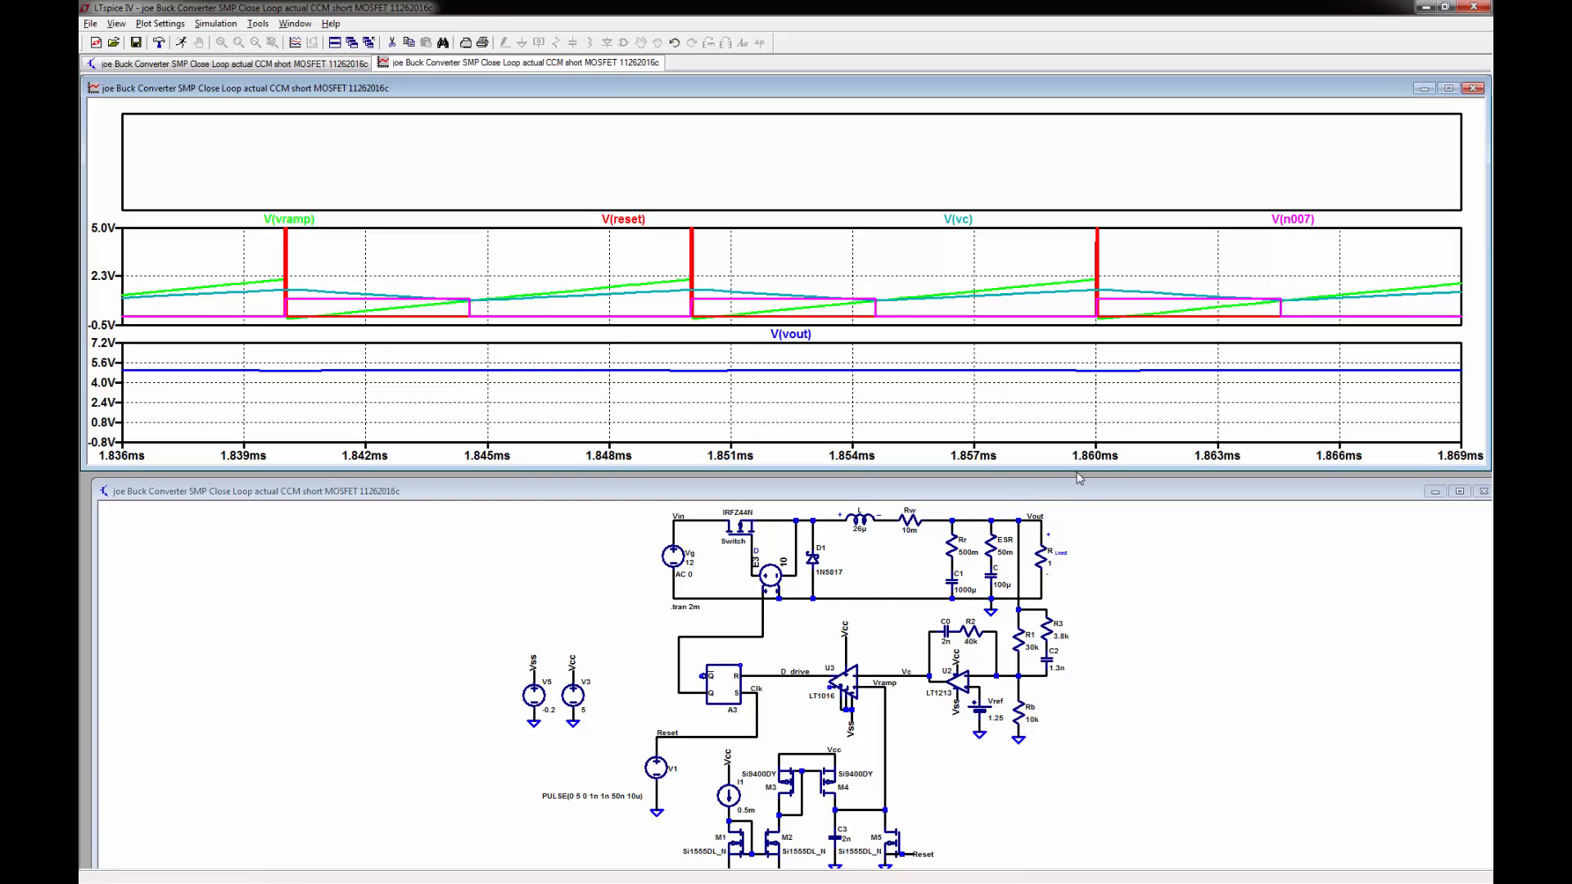
left_click_drag(1076, 469, 1078, 524)
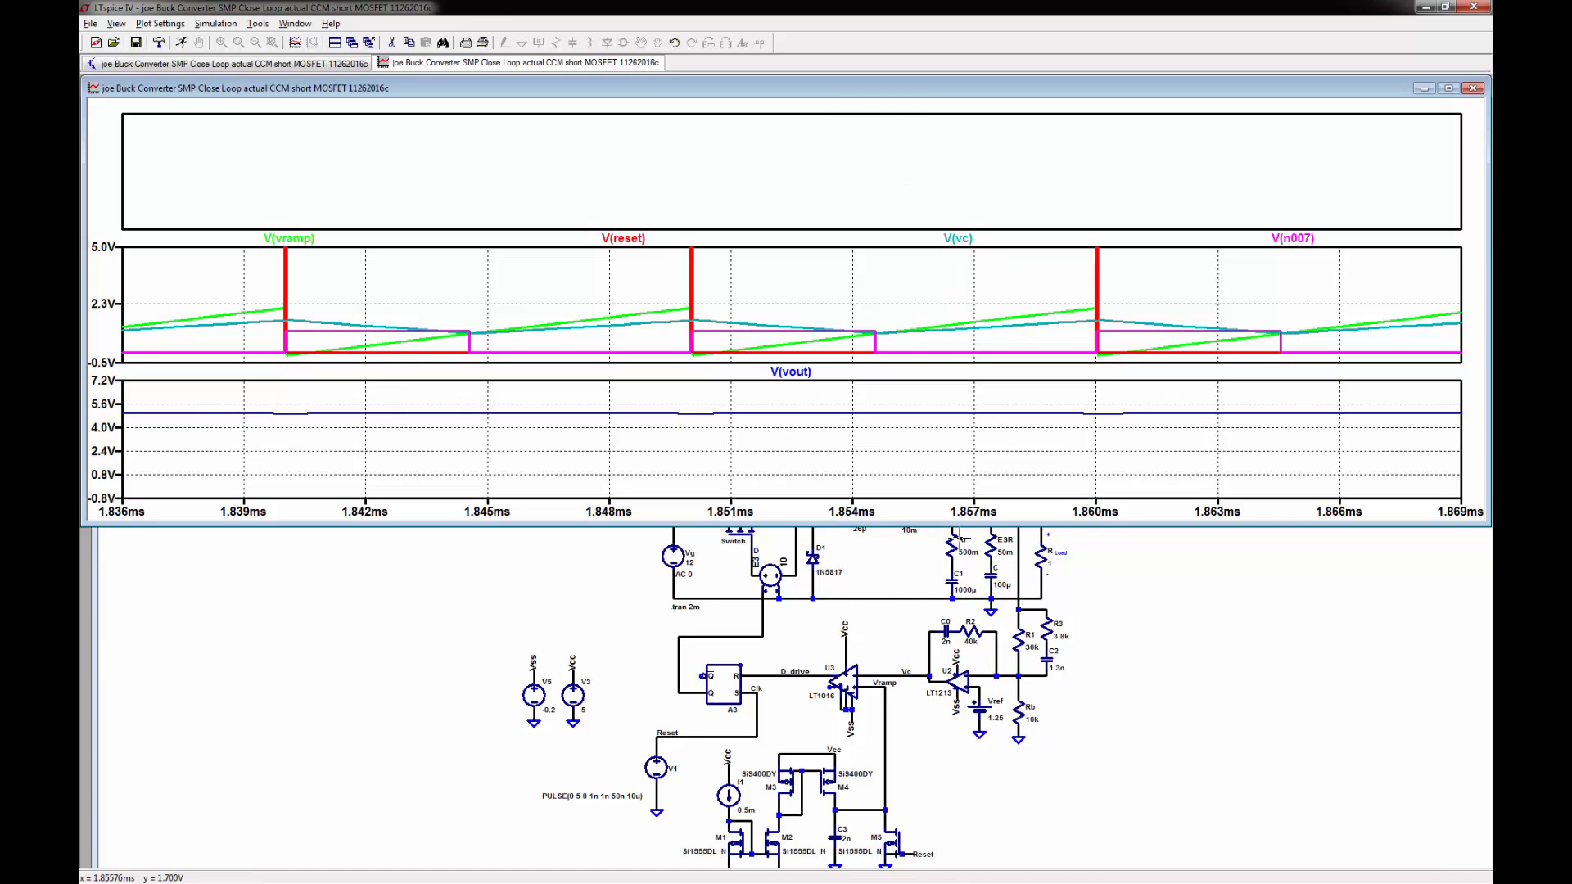
left_click_drag(1097, 528, 1095, 476)
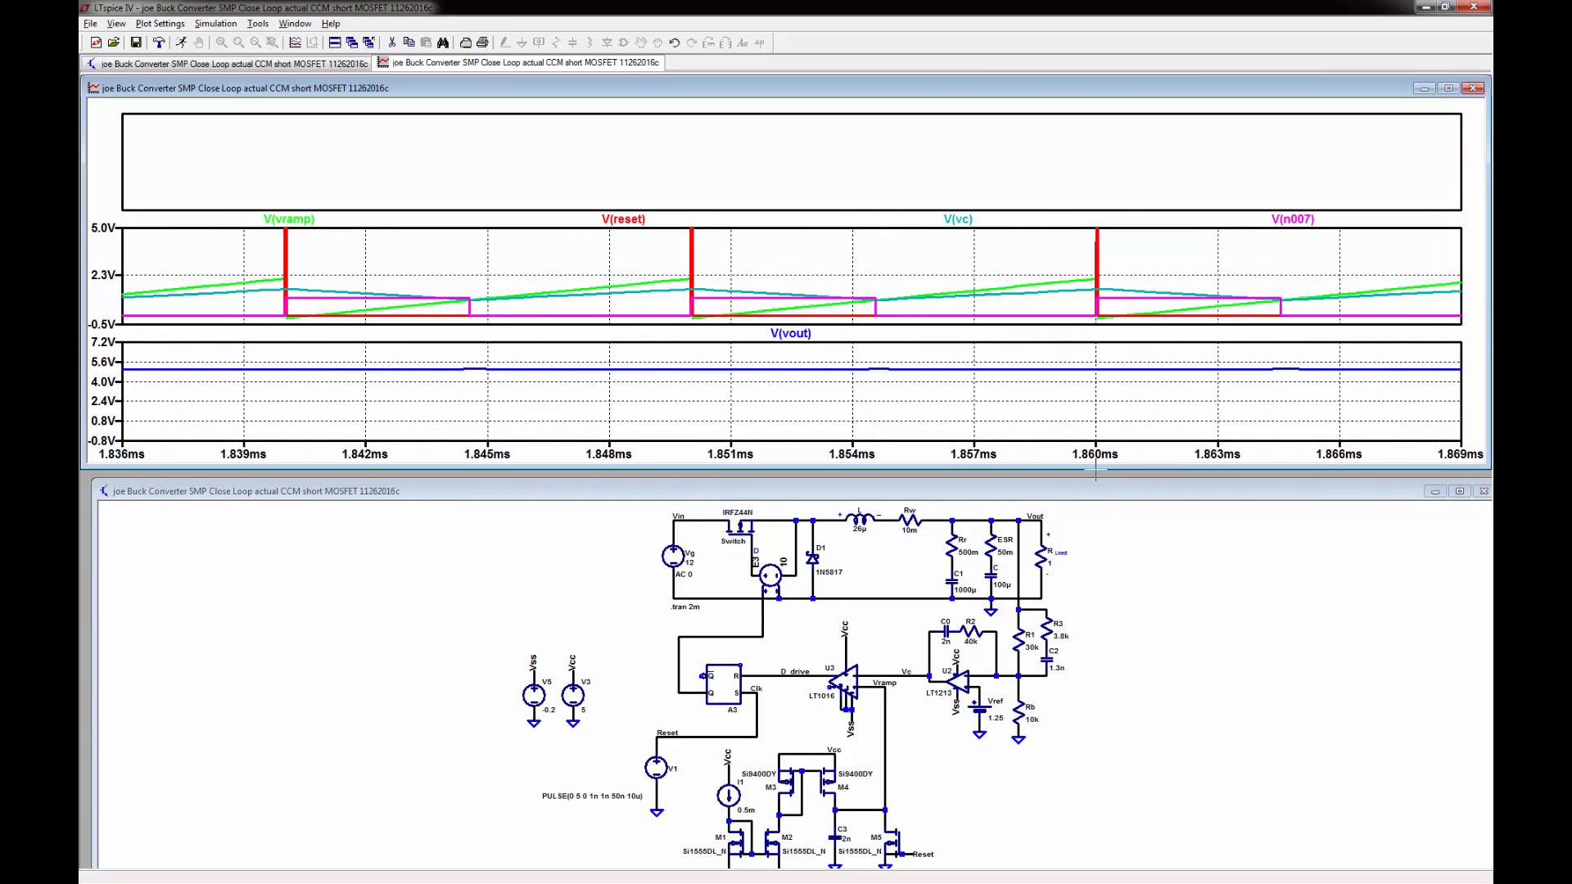
left_click(1098, 574)
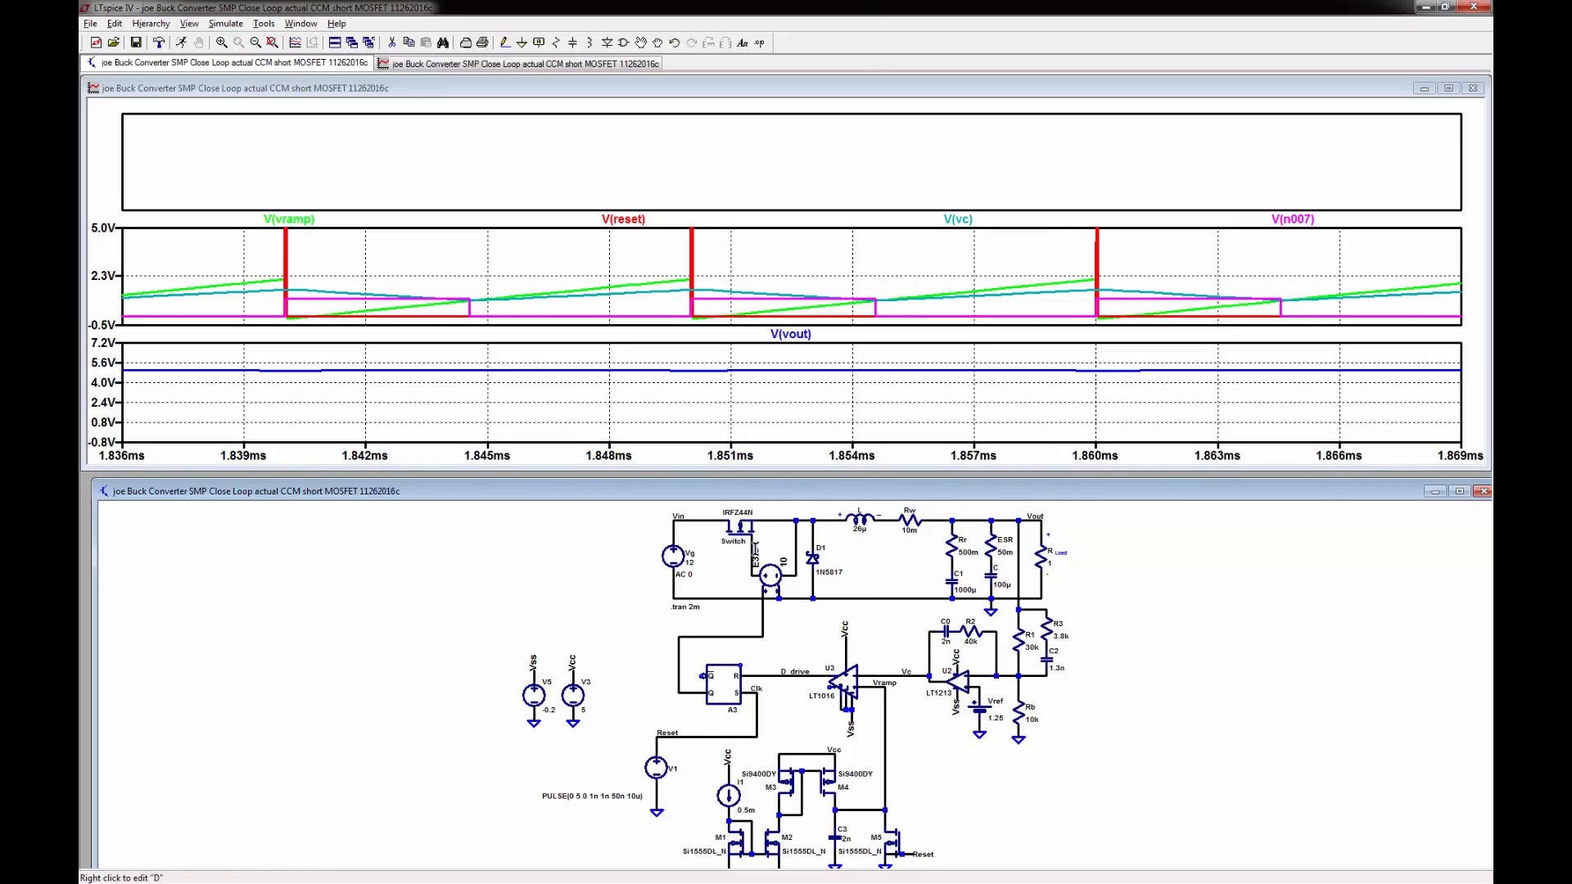
left_click_drag(759, 545, 810, 525)
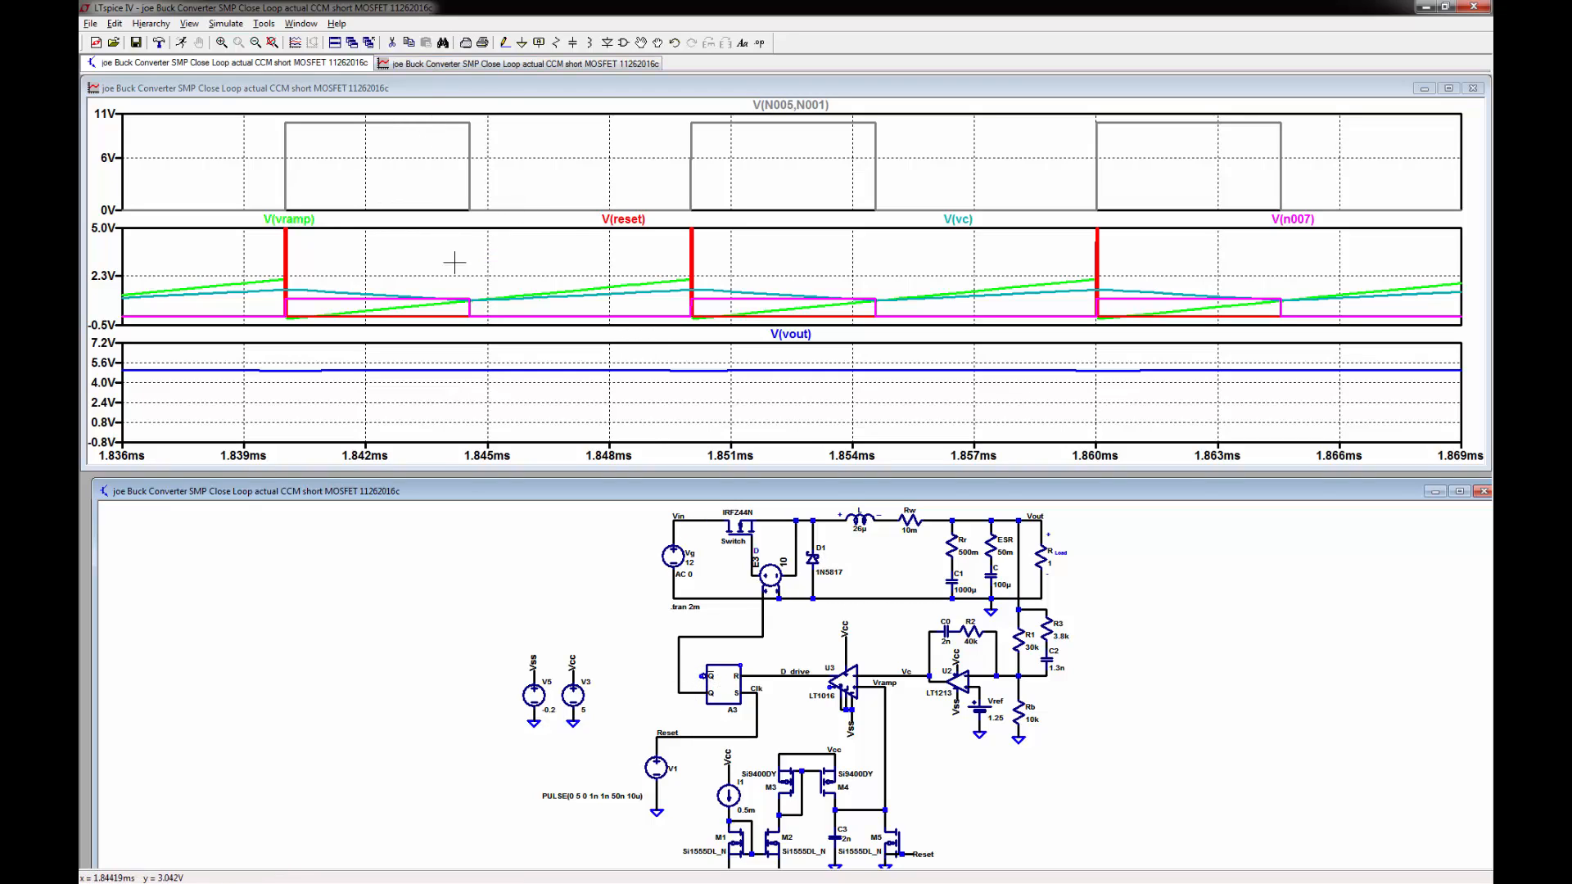
- Delete the V(reset), V(vc) and V(vramp) traces from the middle pane, leaving only V(n007)
left_click(498, 93)
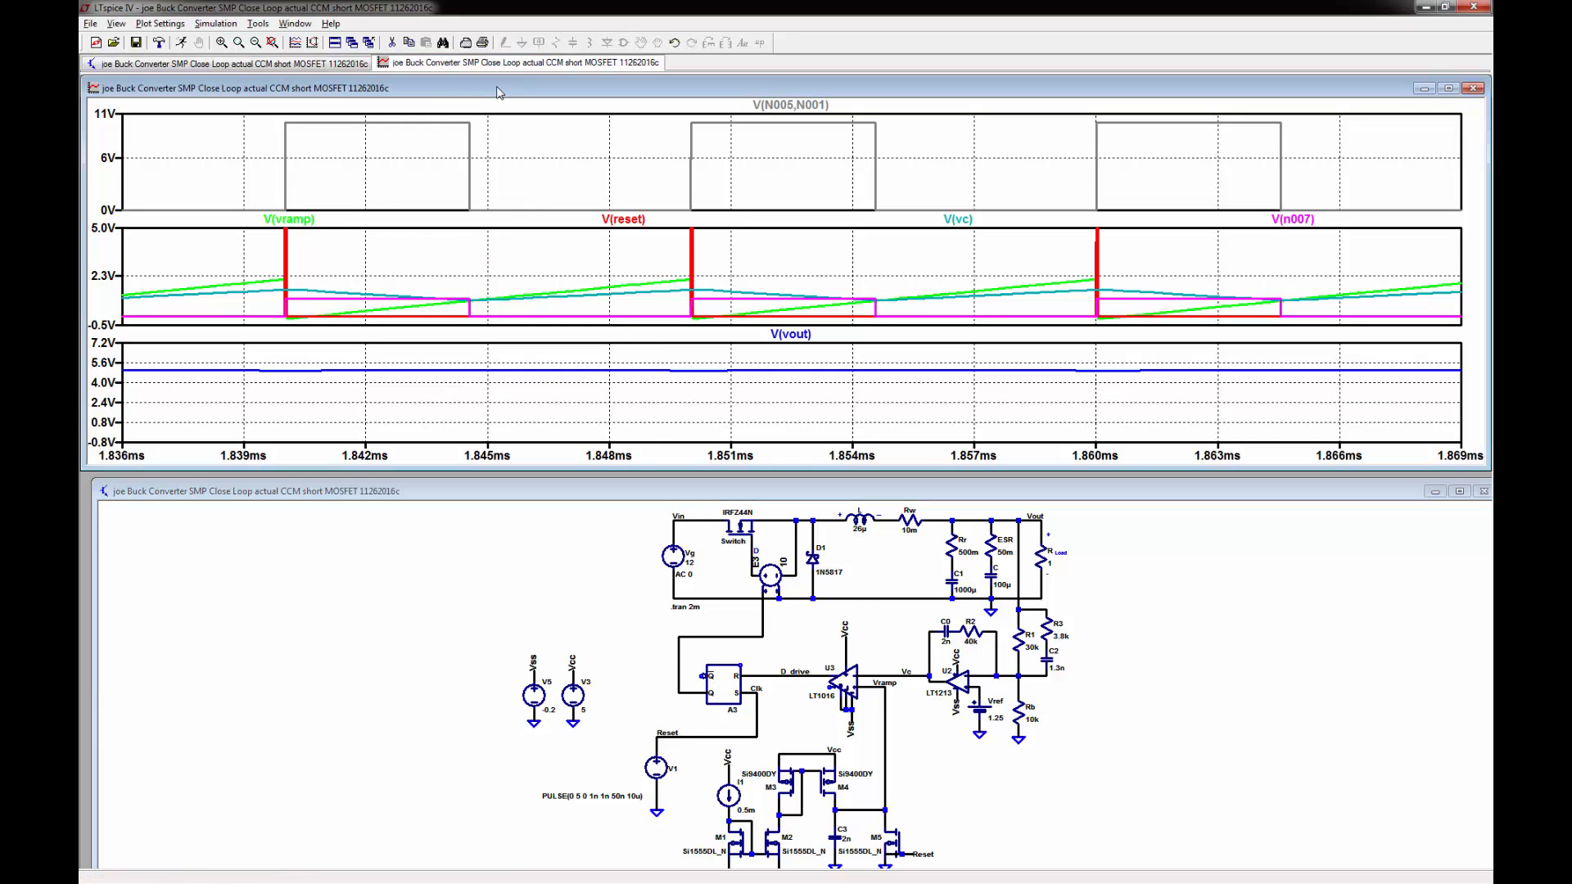
left_click(394, 44)
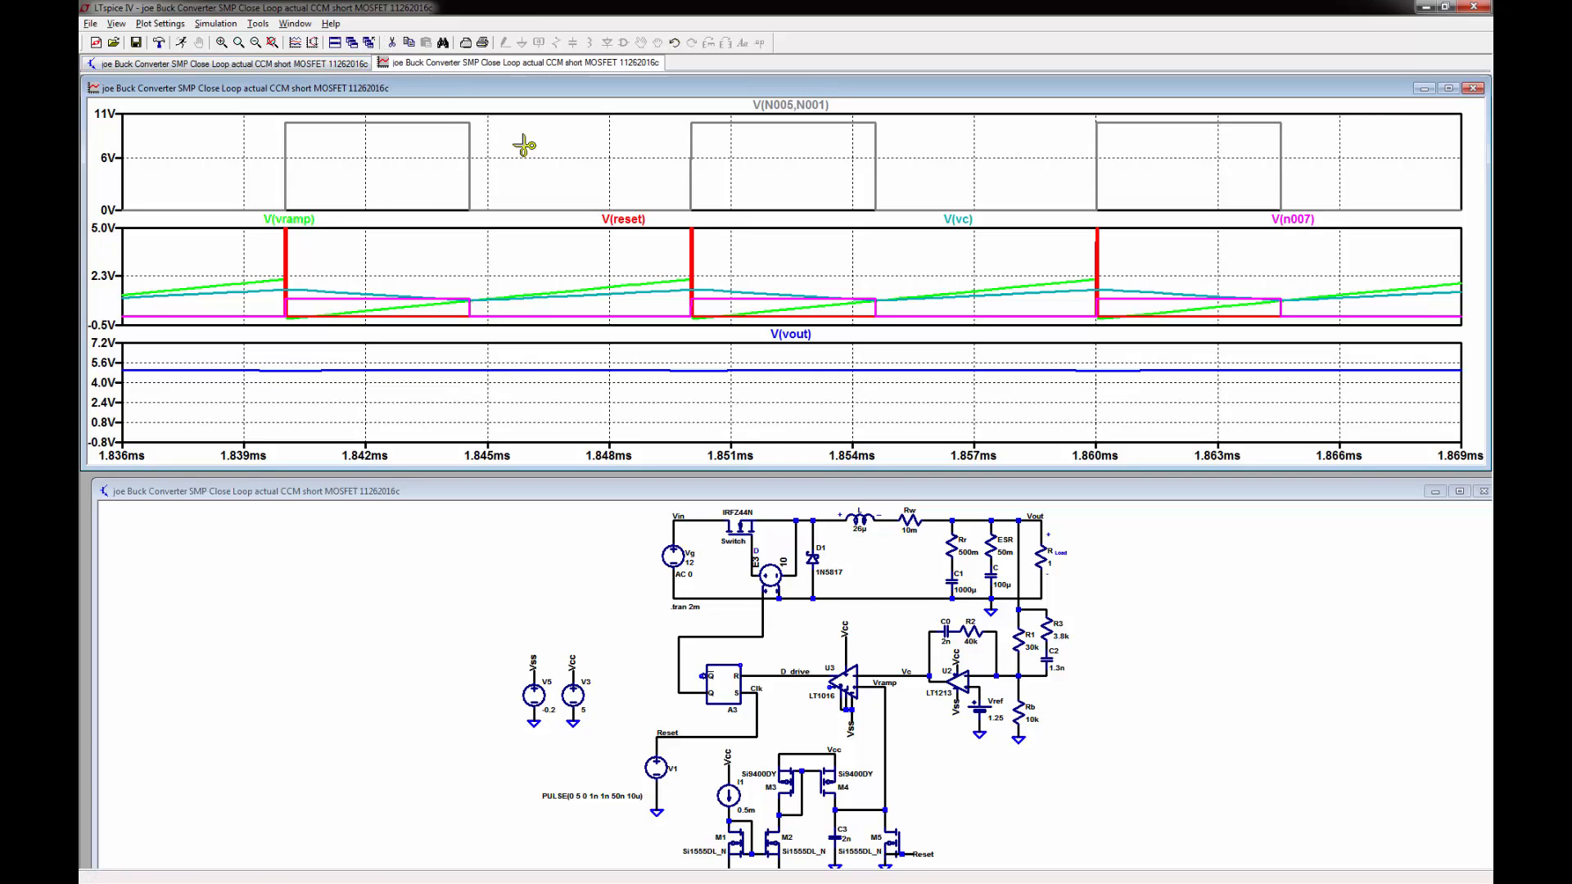
left_click(622, 219)
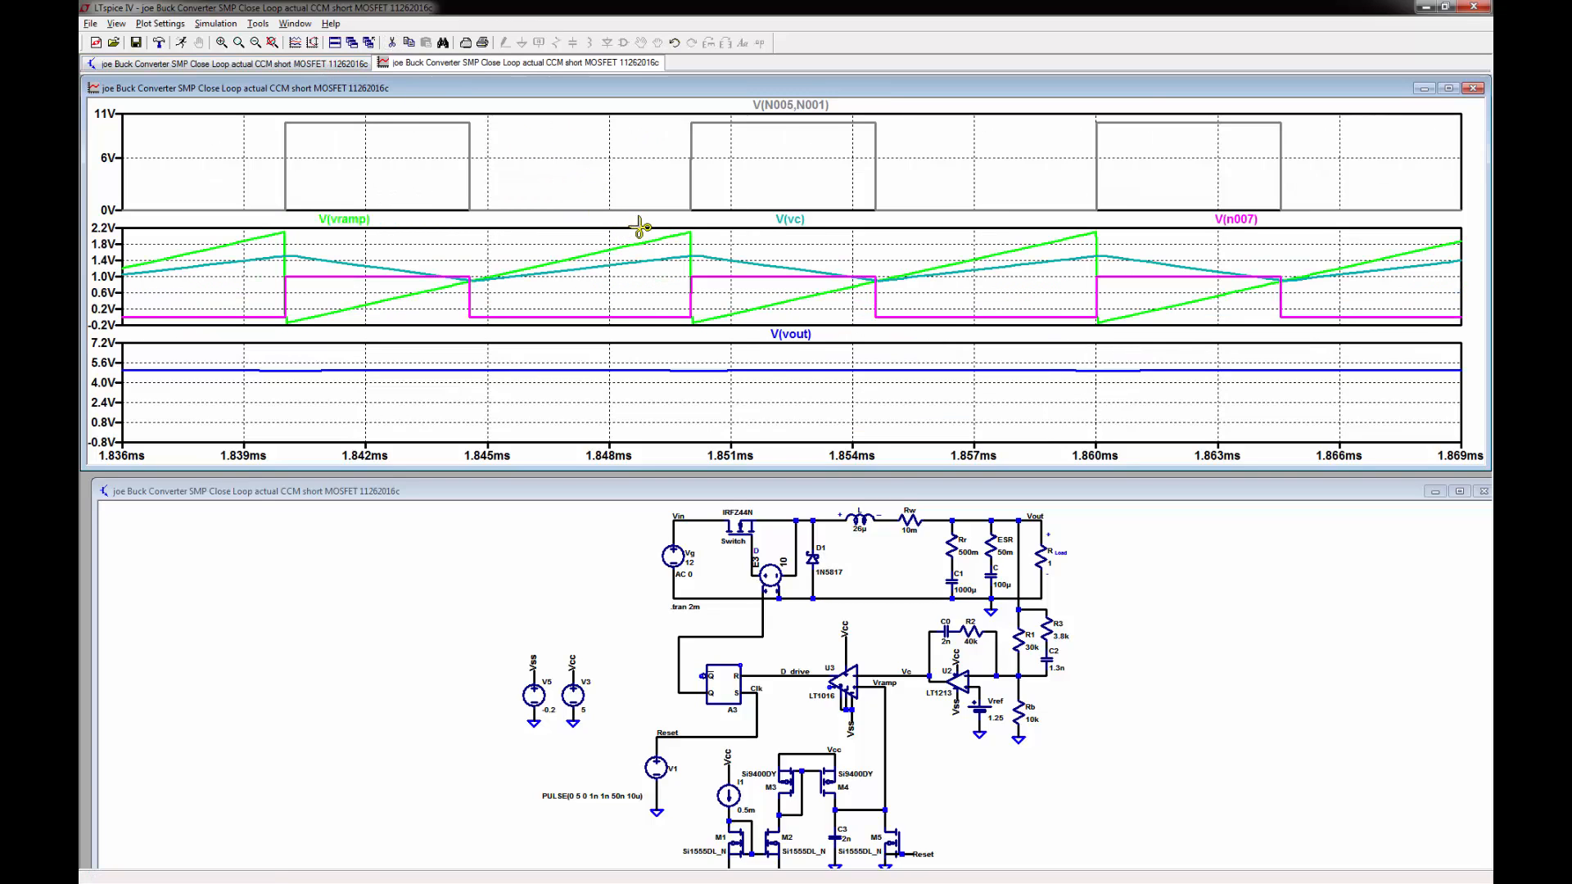
left_click(791, 220)
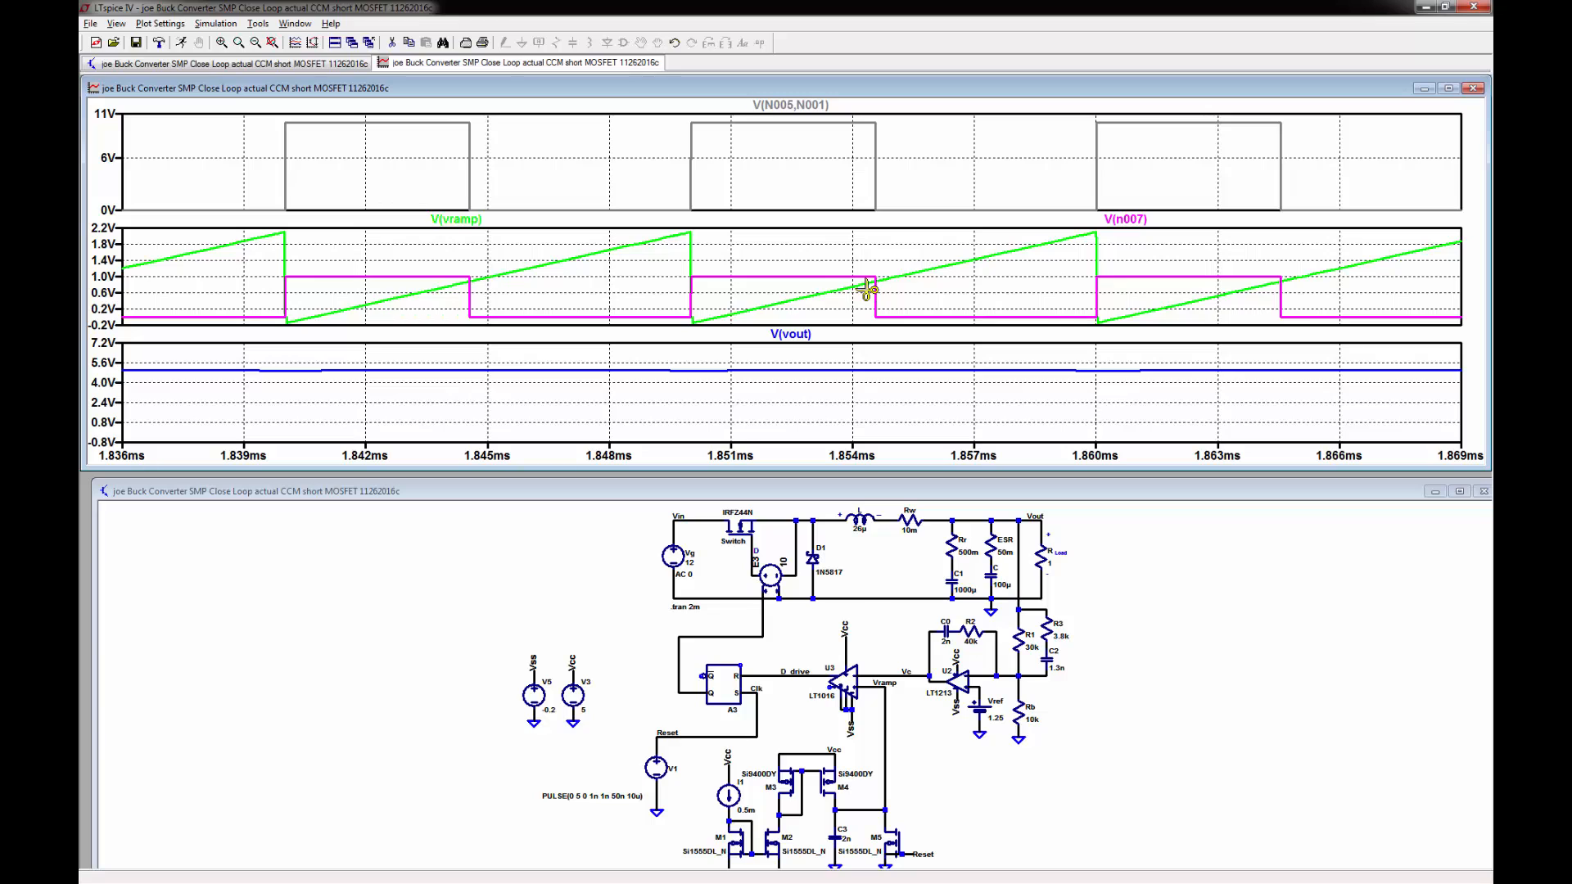
left_click(456, 218)
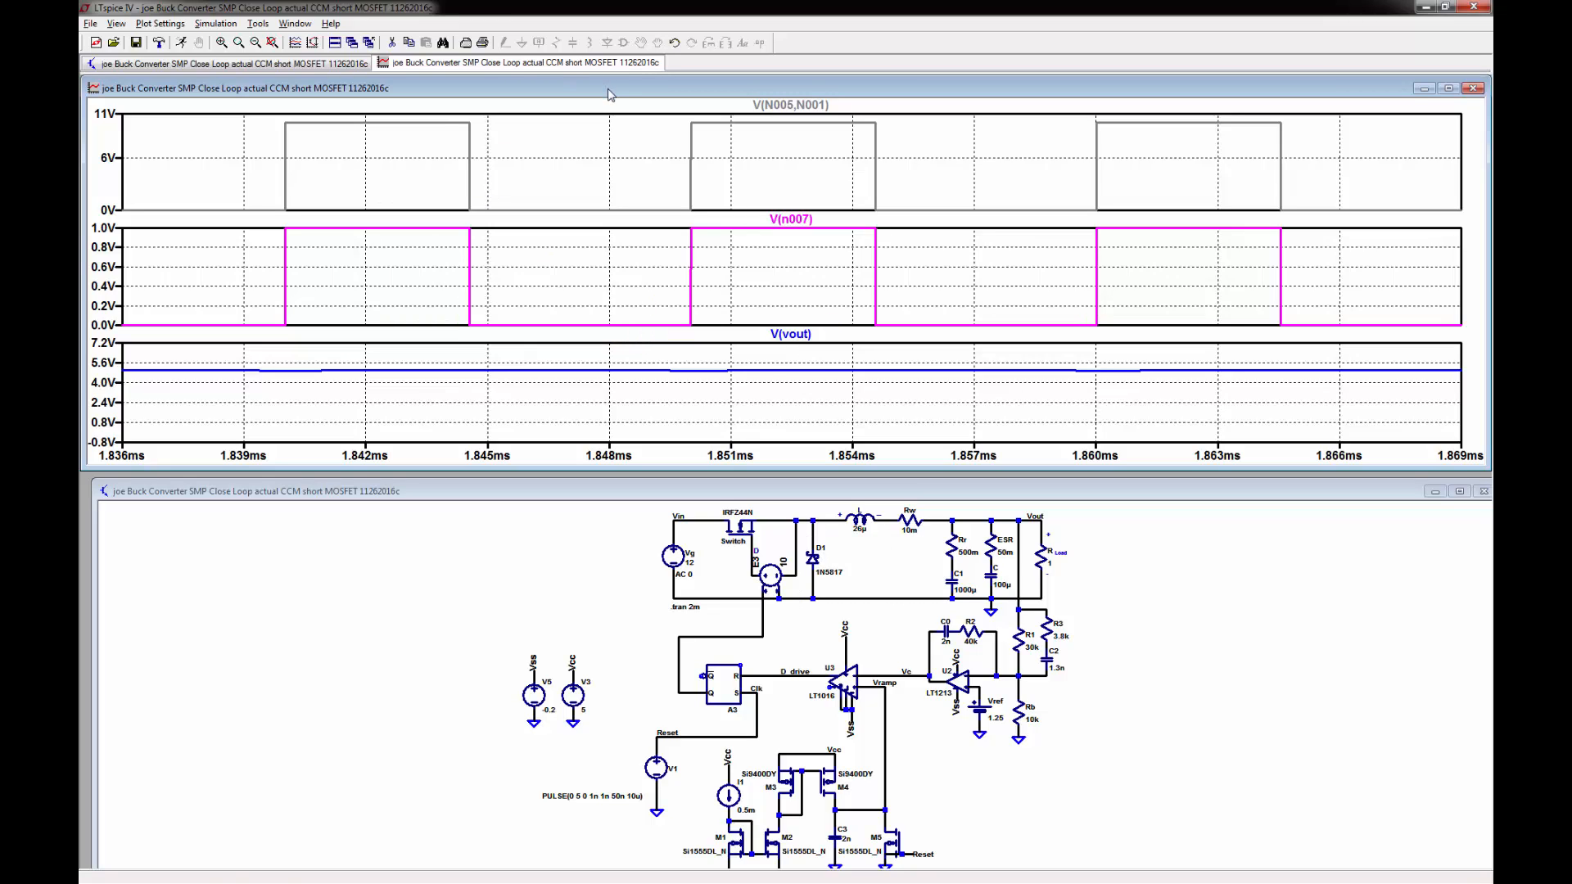
- Replace the gate-to-source trace with the voltage at the switch node before the inductor, and restore the full time range
left_click(801, 107)
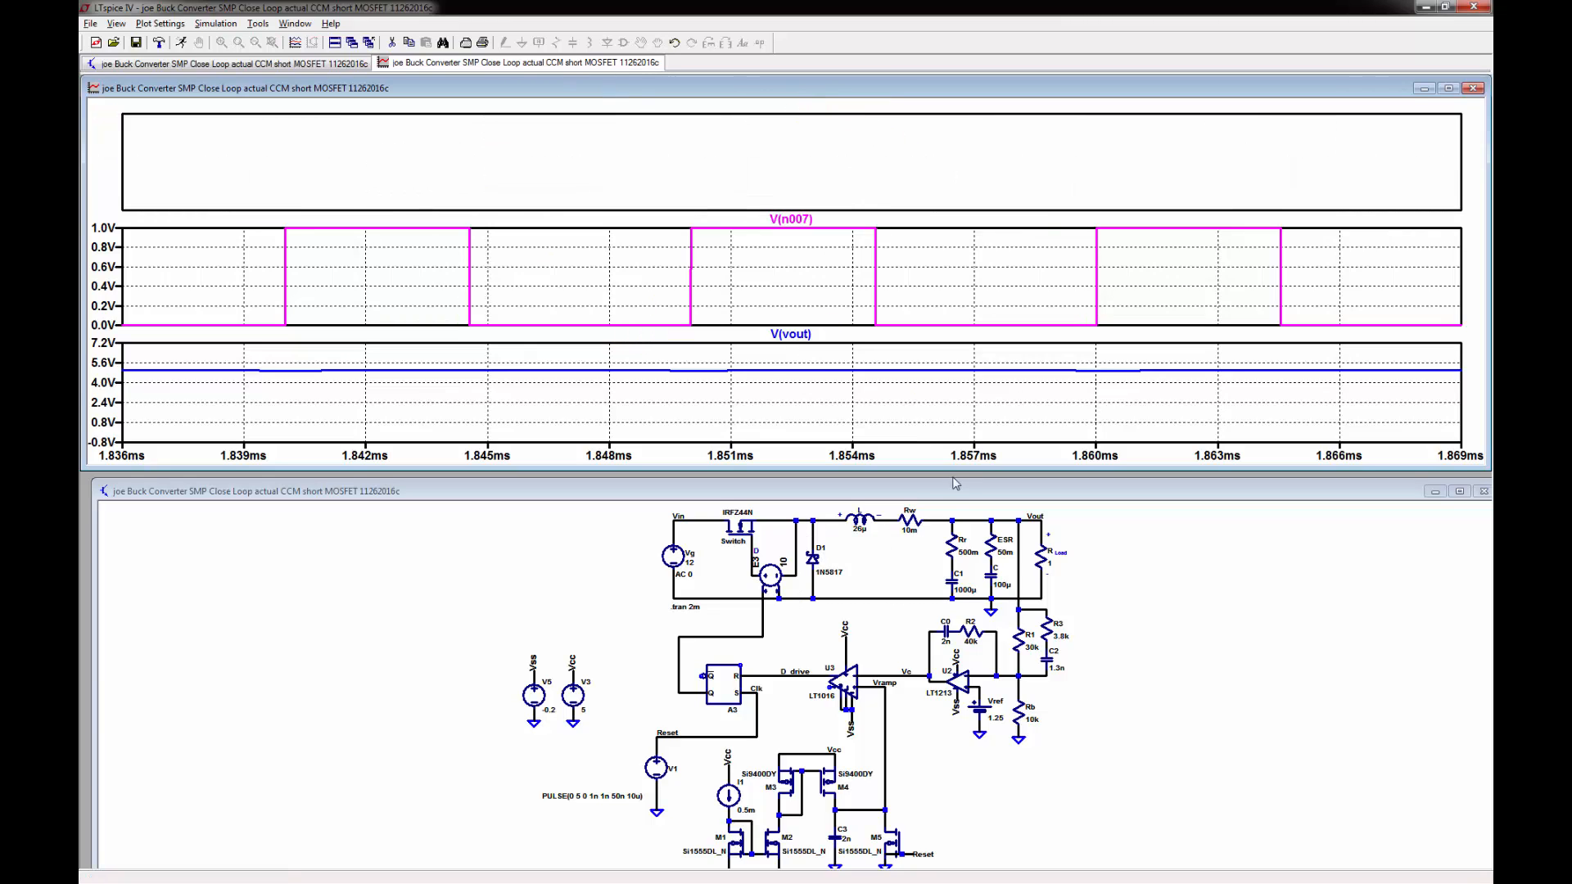
left_click(898, 503)
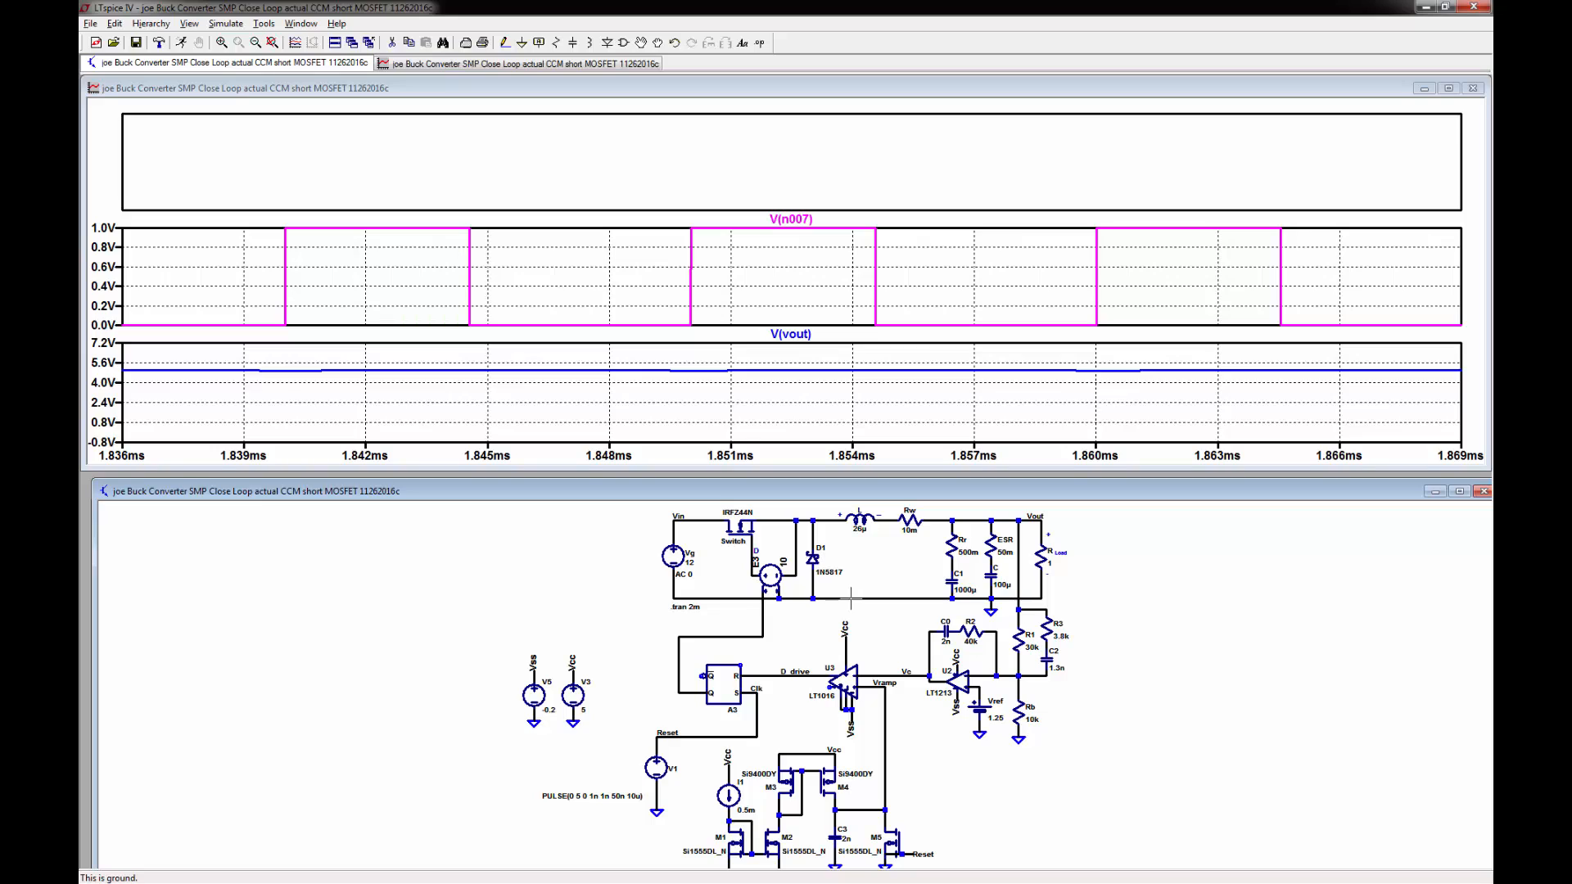
left_click(834, 516)
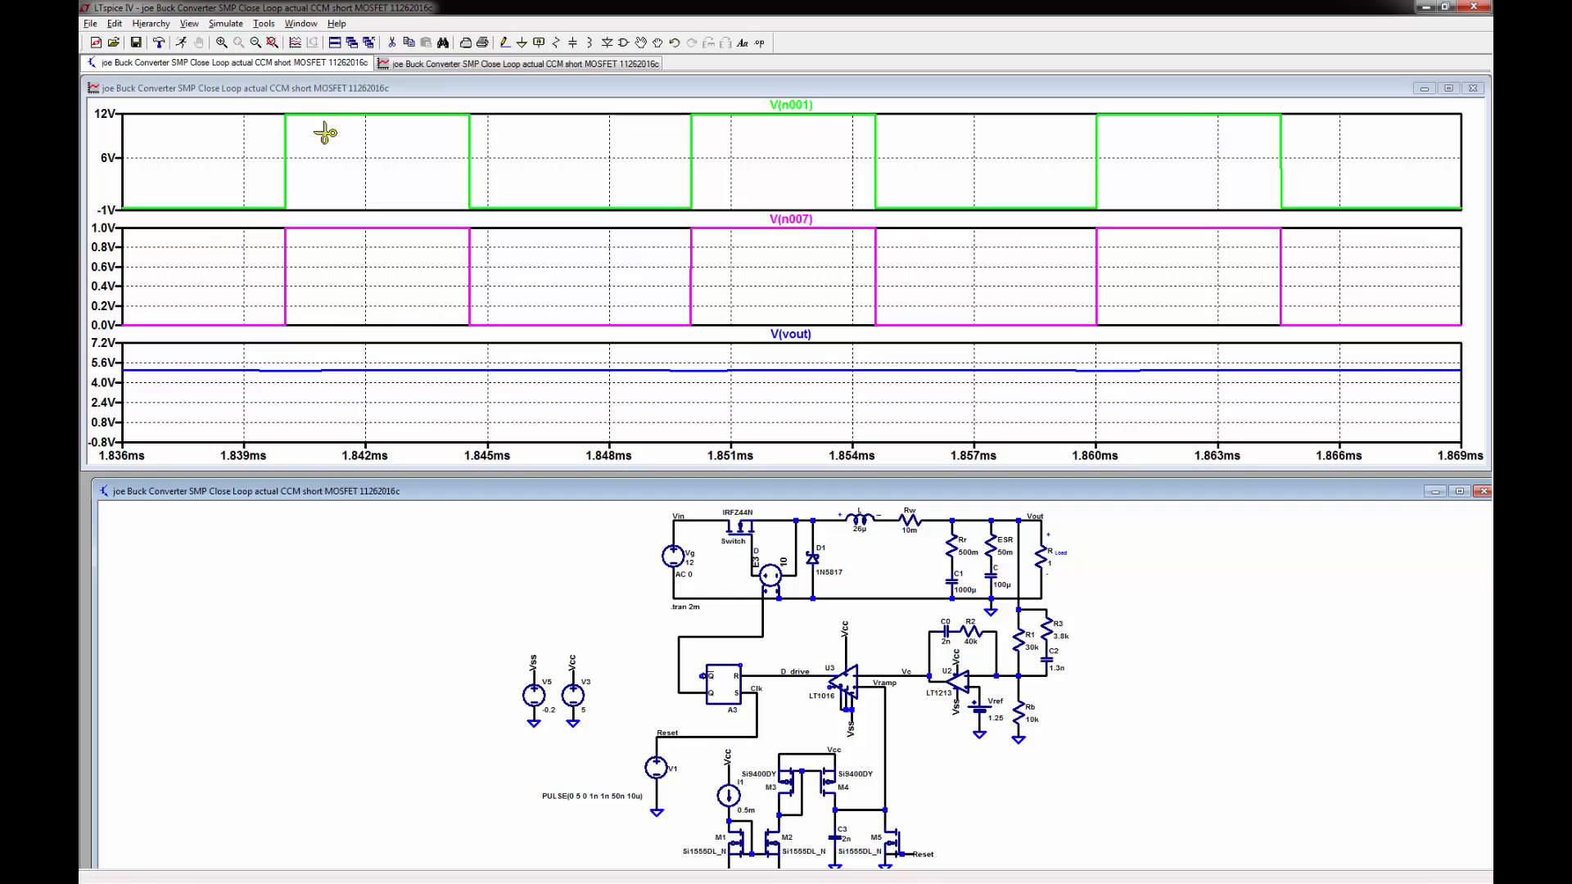
left_click(332, 164)
left_click(272, 43)
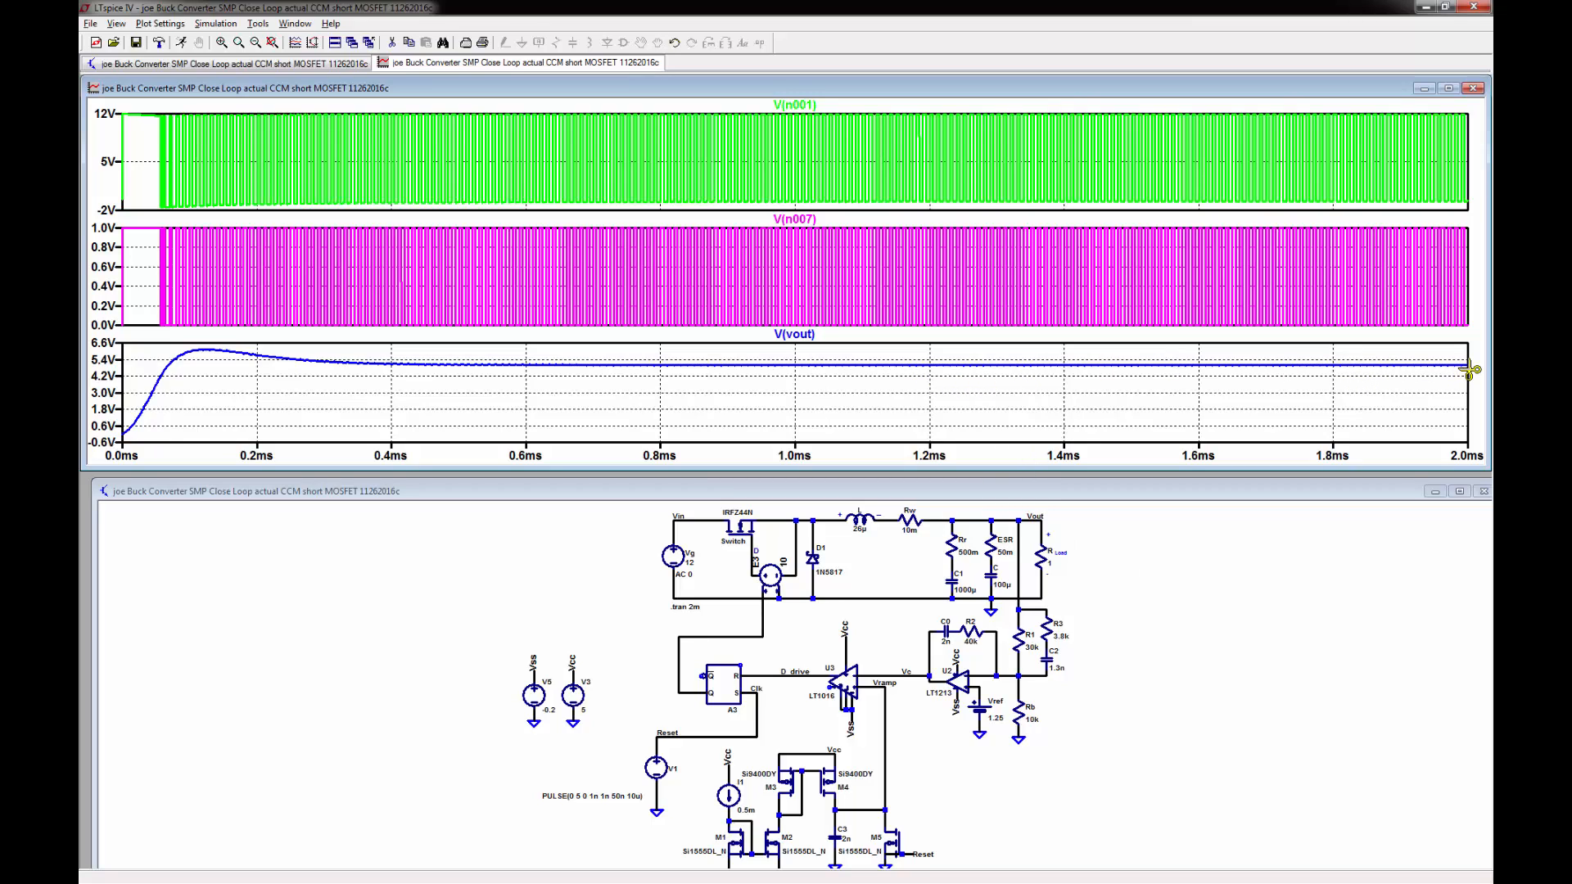
- Set the resistance of the load resistor R at the converter output to 2 ohms
left_click(1090, 503)
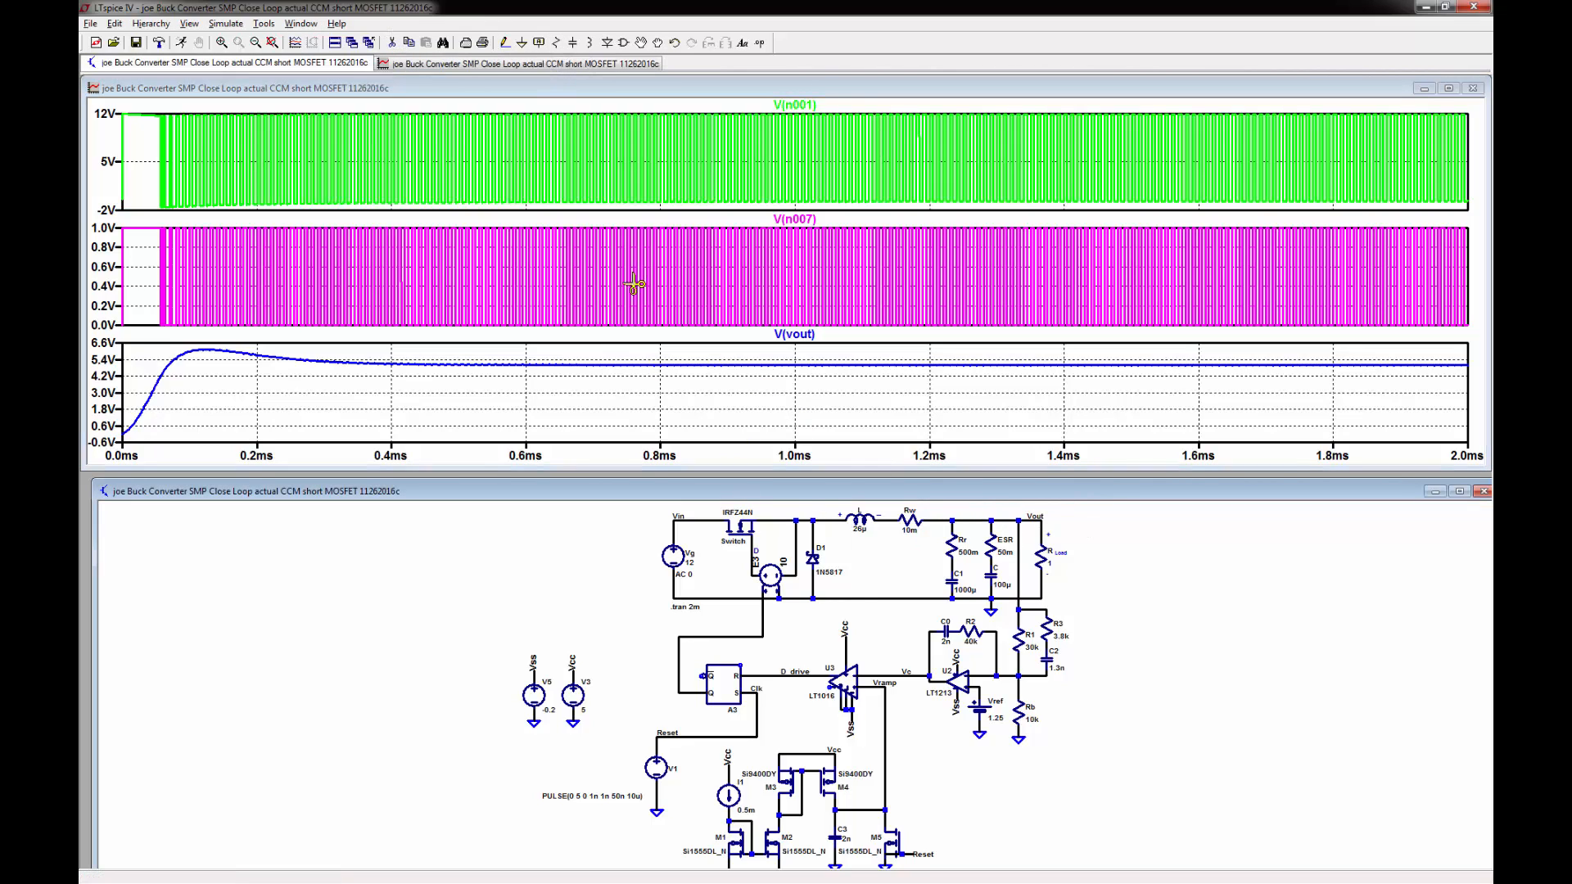
left_click(561, 51)
right_click(1045, 567)
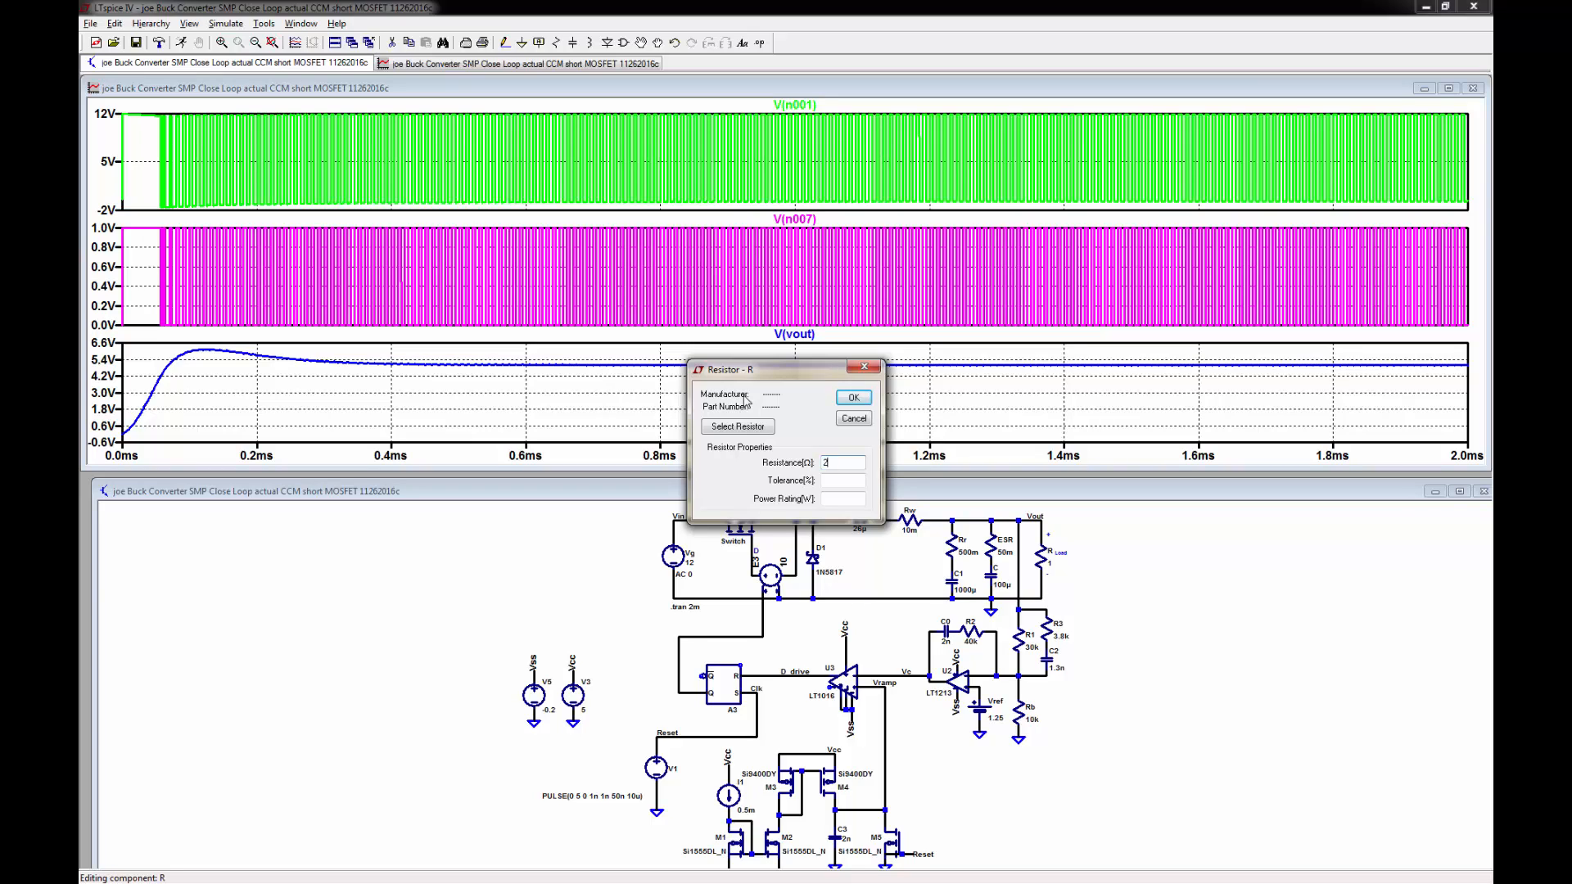
left_click(853, 398)
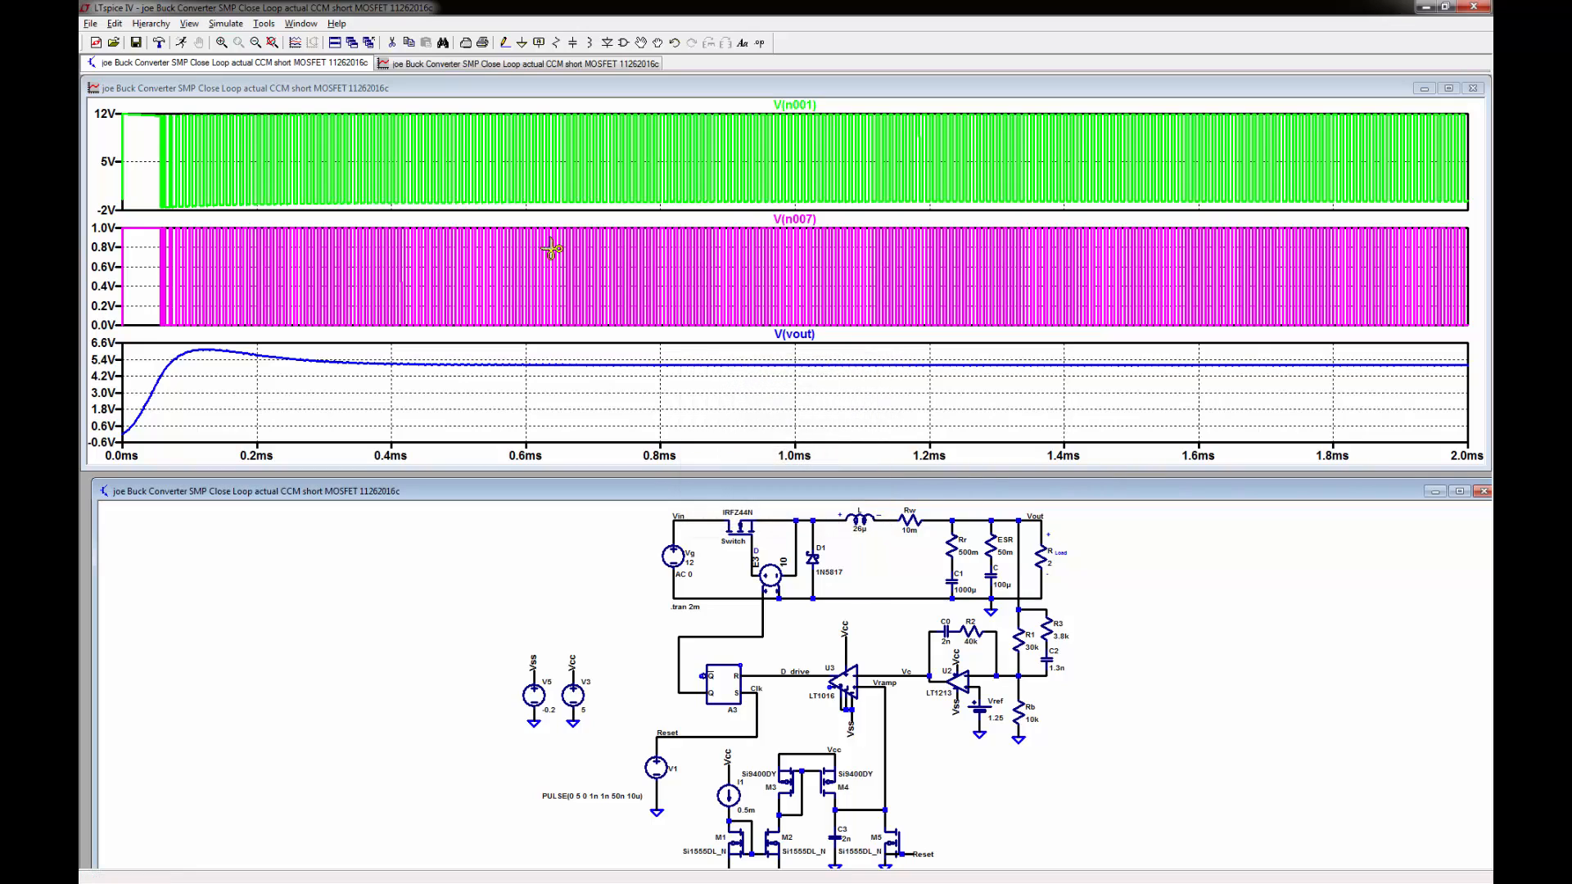
- Copy the load resistor and the IRFZ44N switch beside the output, placing the rotated MOSFET directly below the new resistor
left_click(410, 42)
left_click(1042, 560)
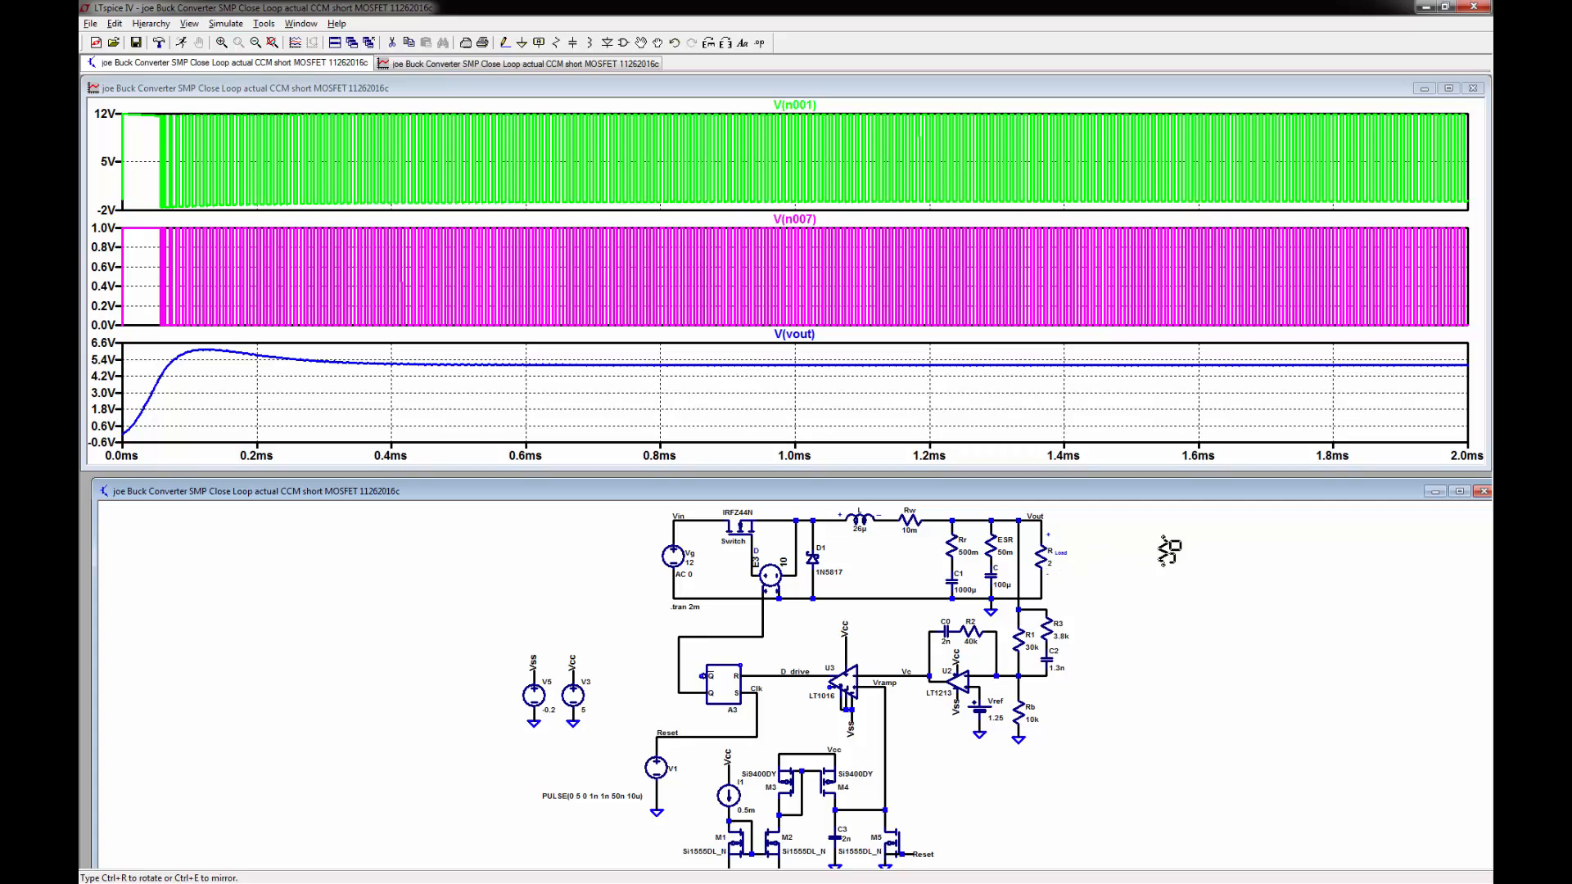
left_click(1149, 545)
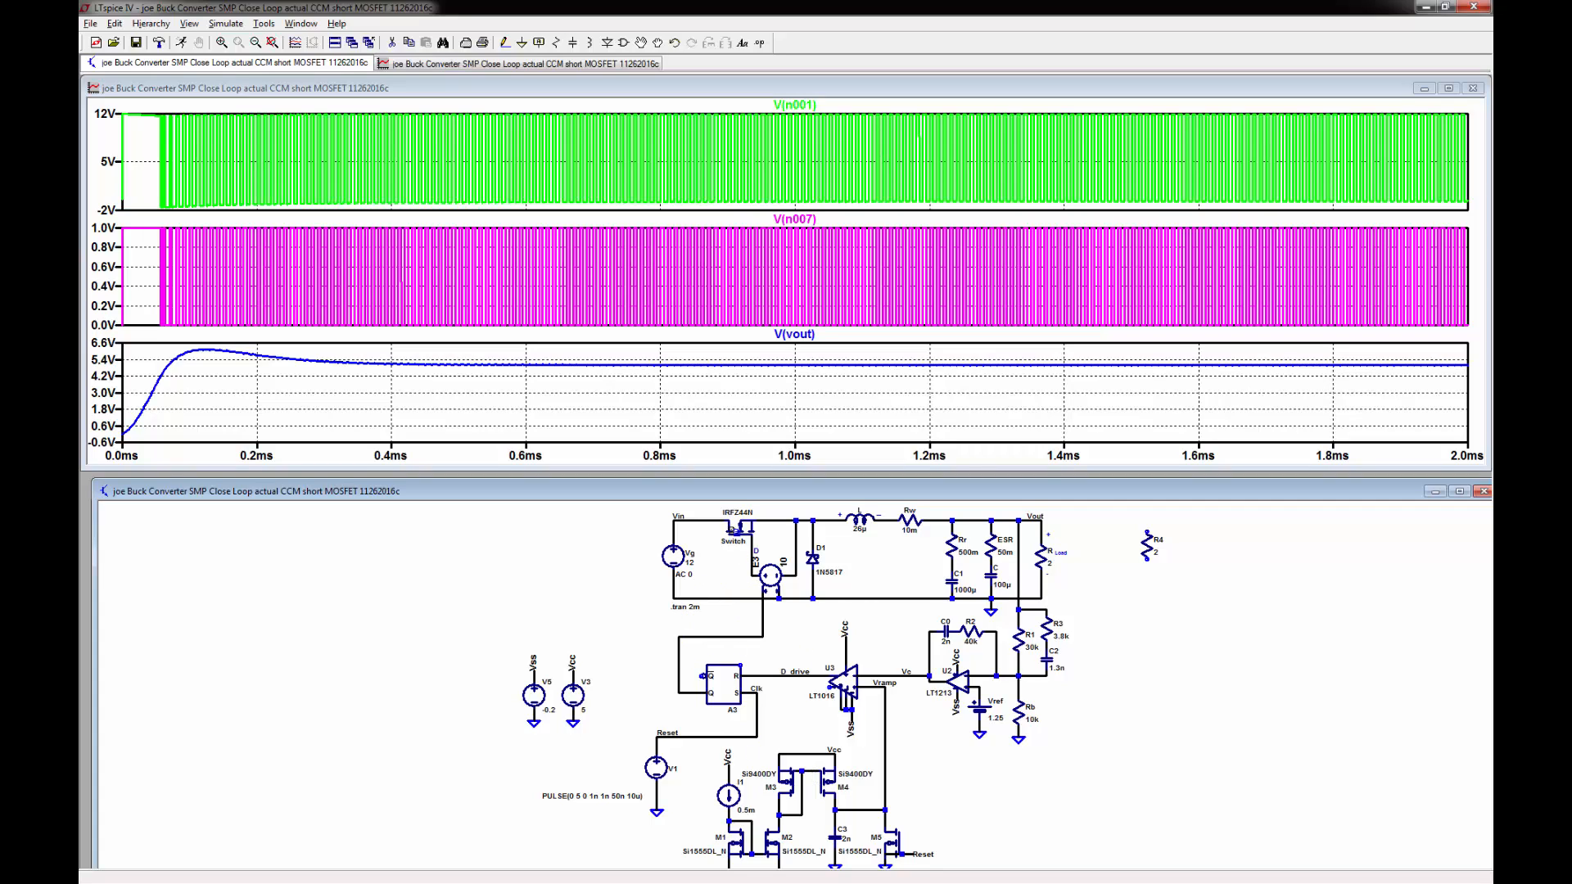
left_click(737, 528)
key("ctrl+r")
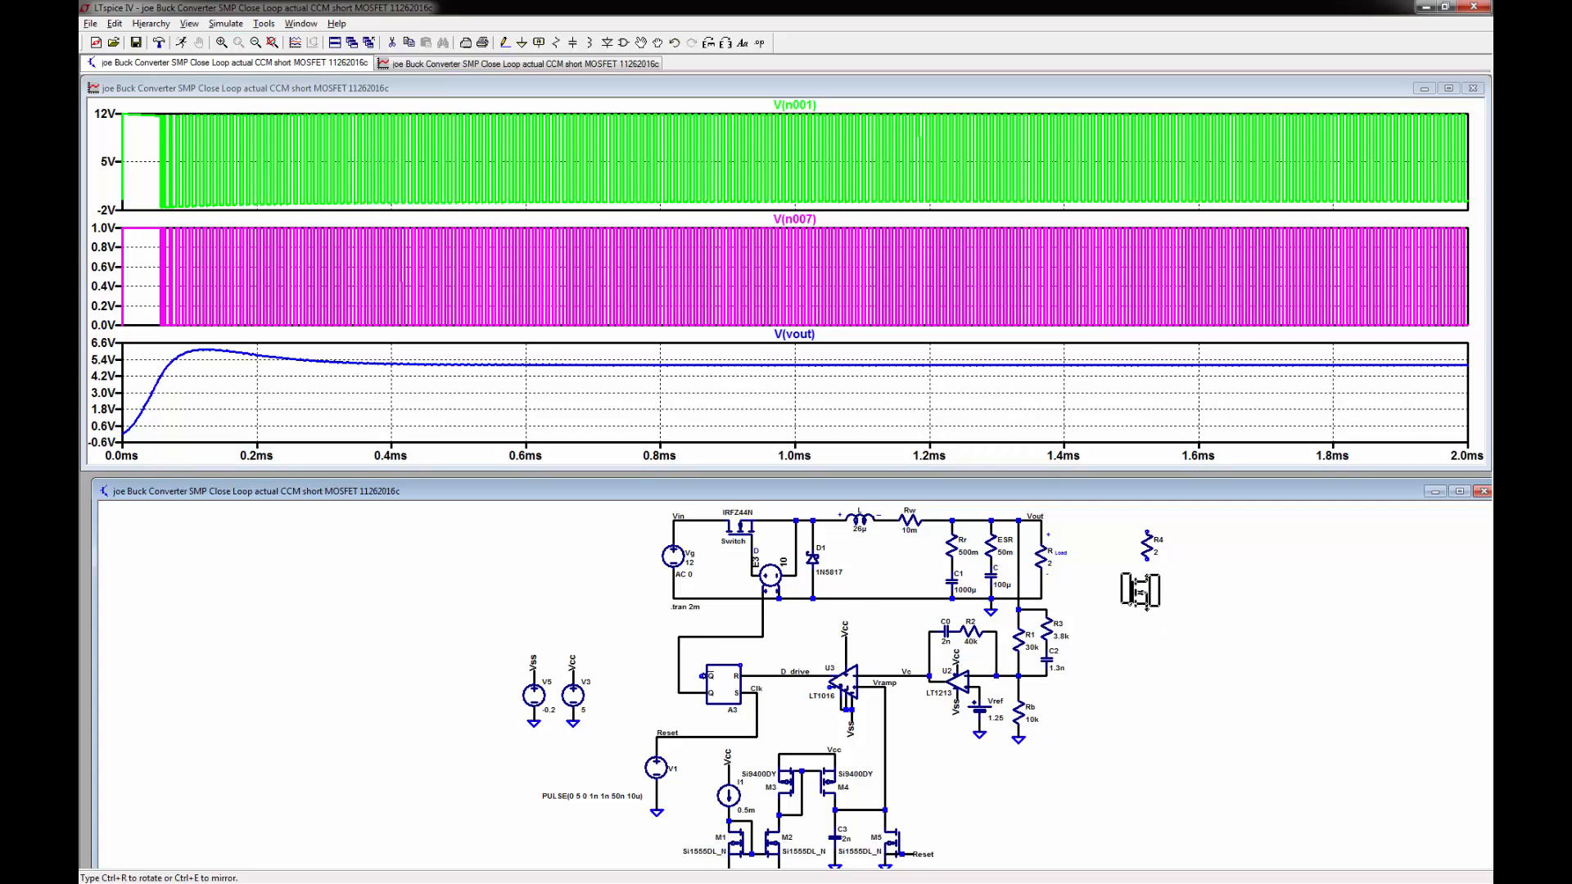
left_click(1146, 606)
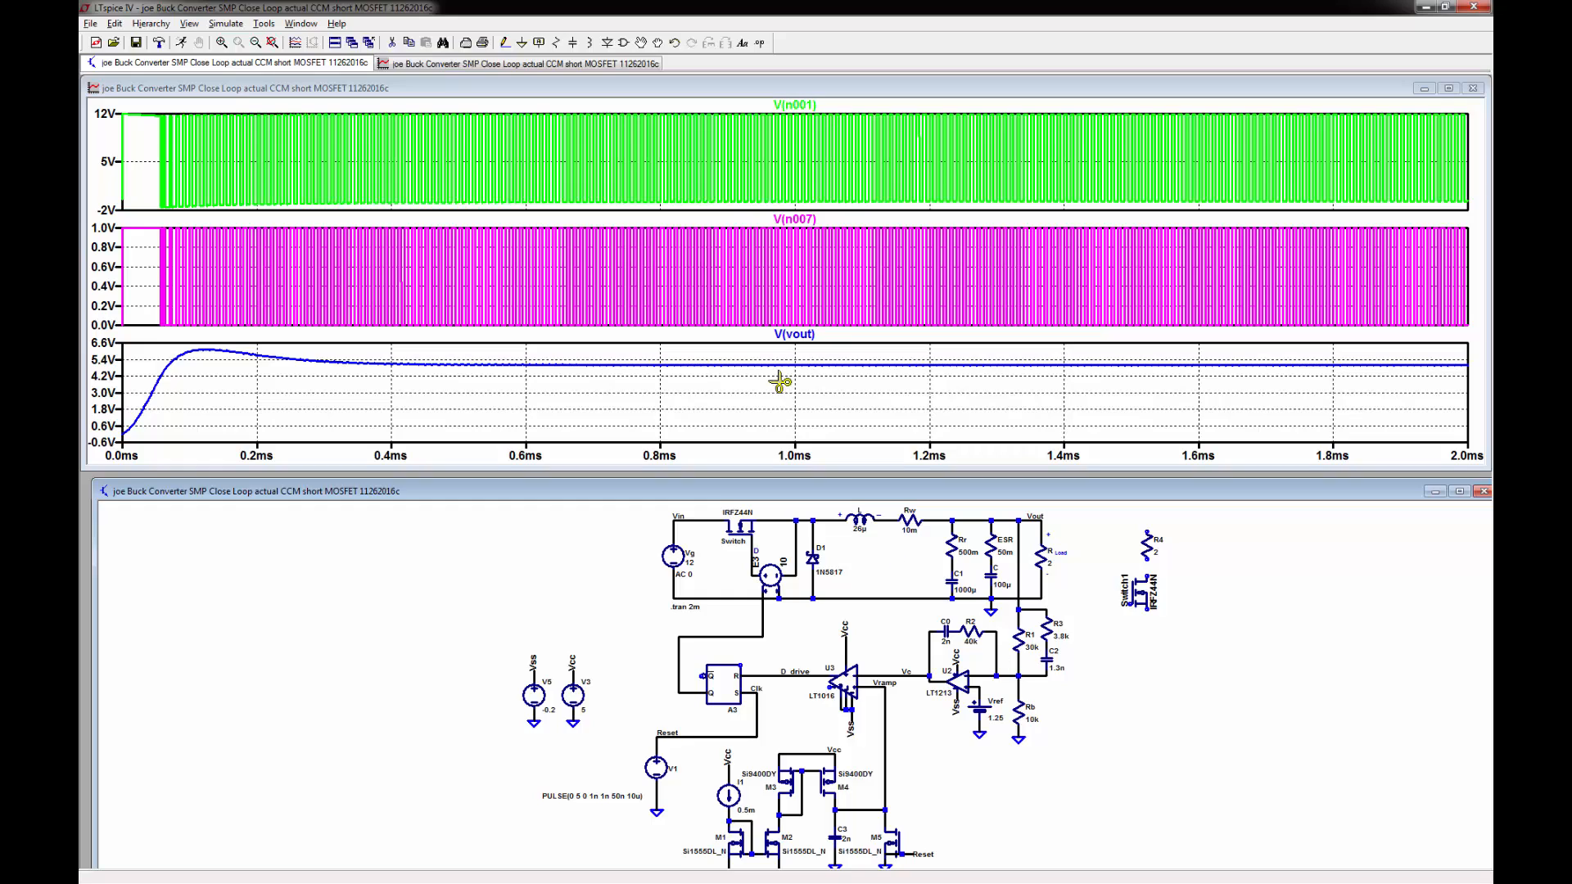
- Wire the converter's output node to the top of the copied resistor and ground the copied MOSFET's source
left_click(506, 44)
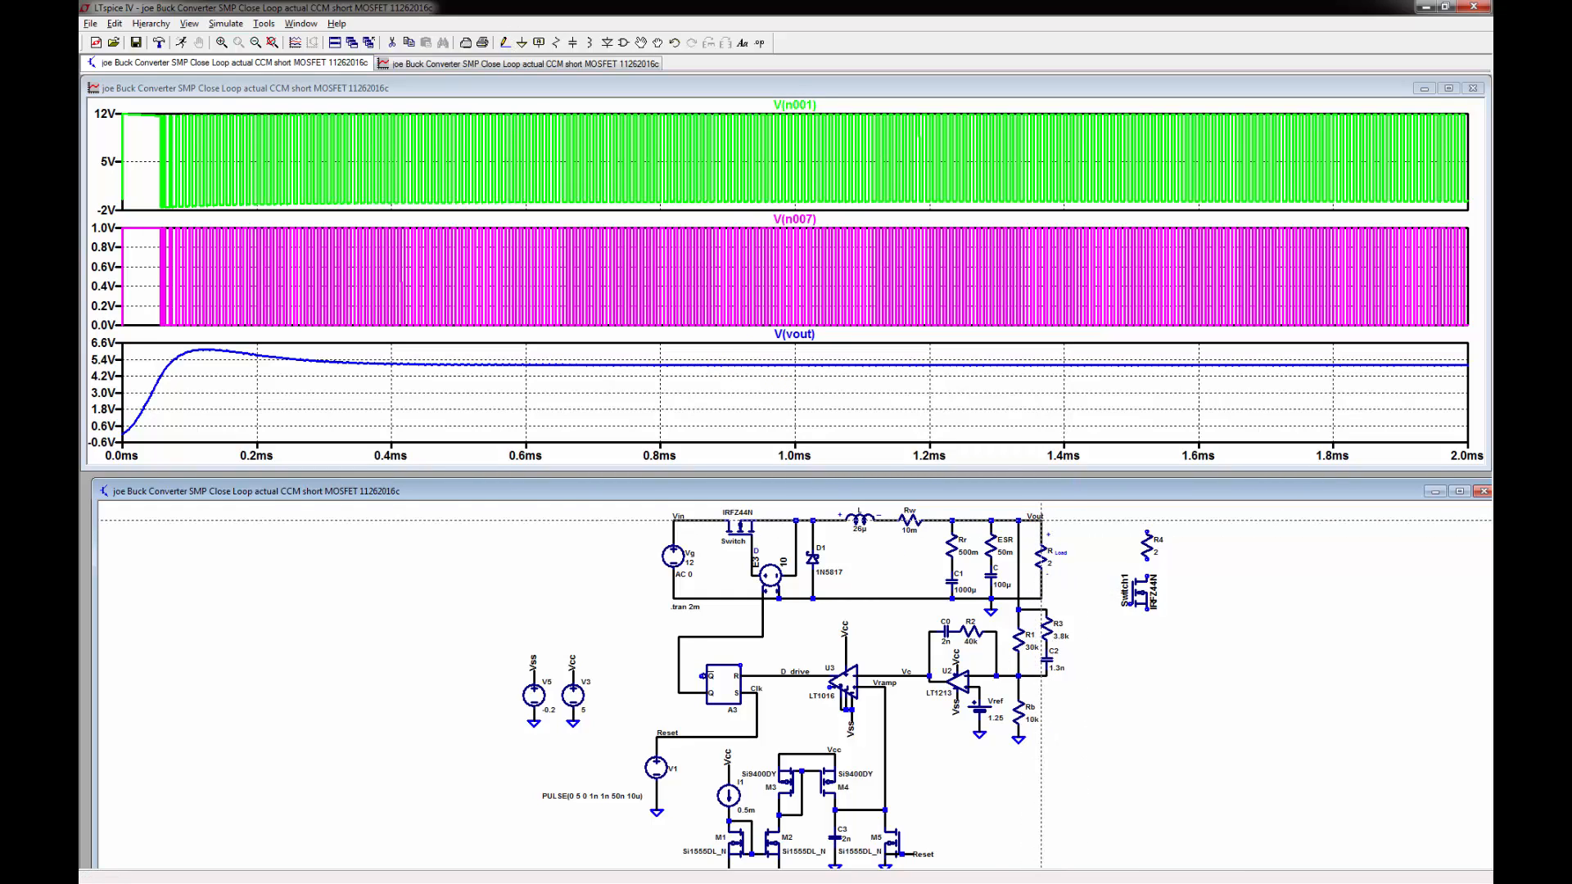
left_click(1041, 521)
left_click(1147, 532)
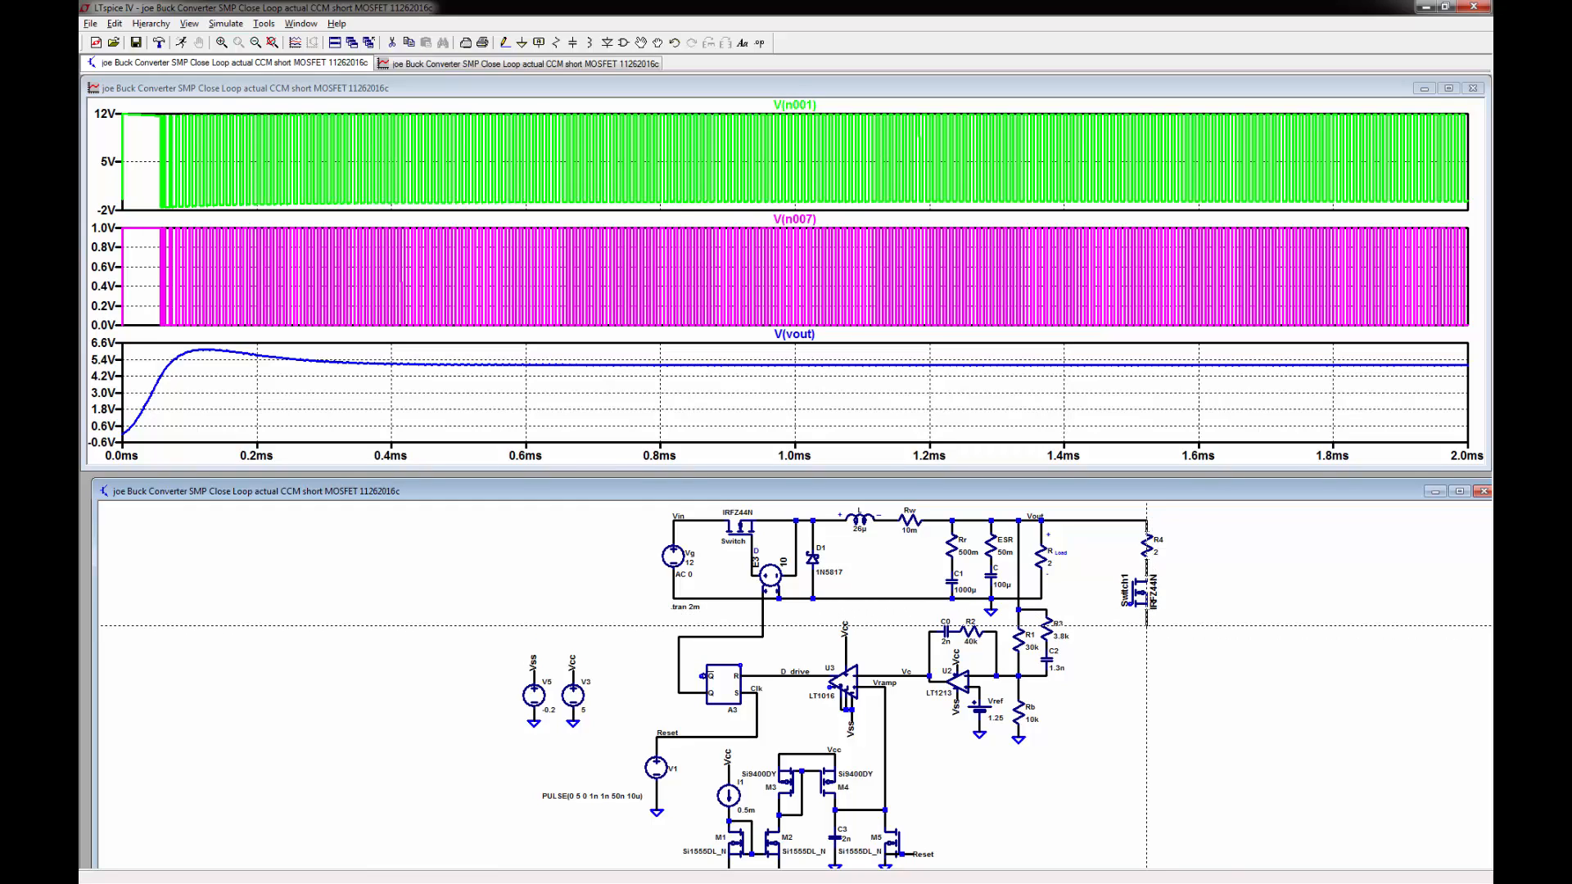
left_click(524, 44)
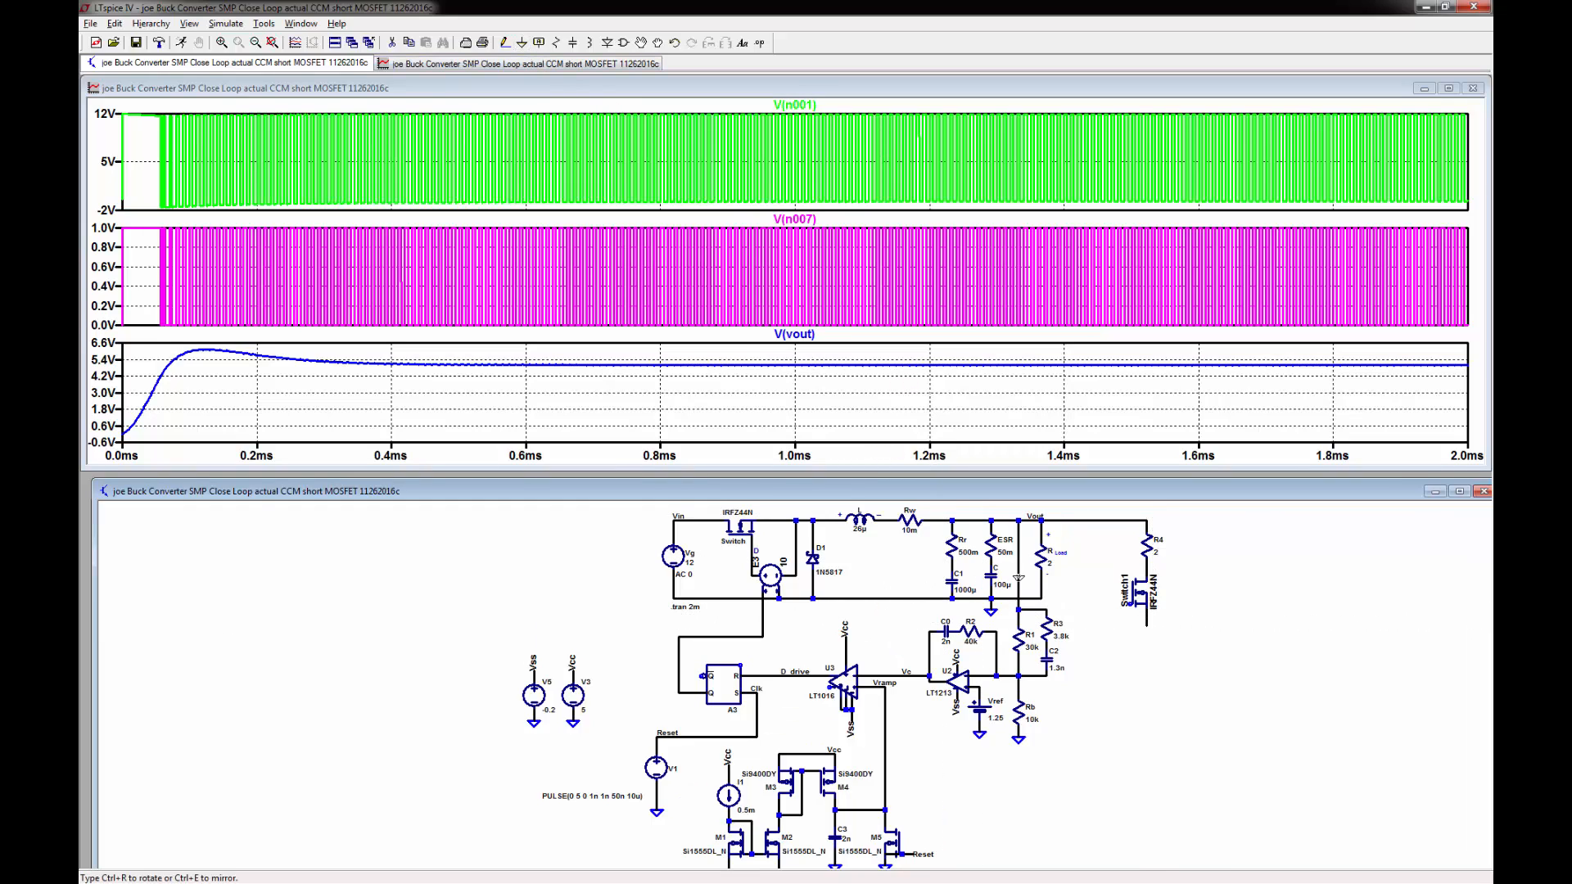
left_click(1146, 626)
key("Escape")
- Extend a wire from the copied MOSFET's gate and attach a copy of pulse source V1 to it
left_click(505, 43)
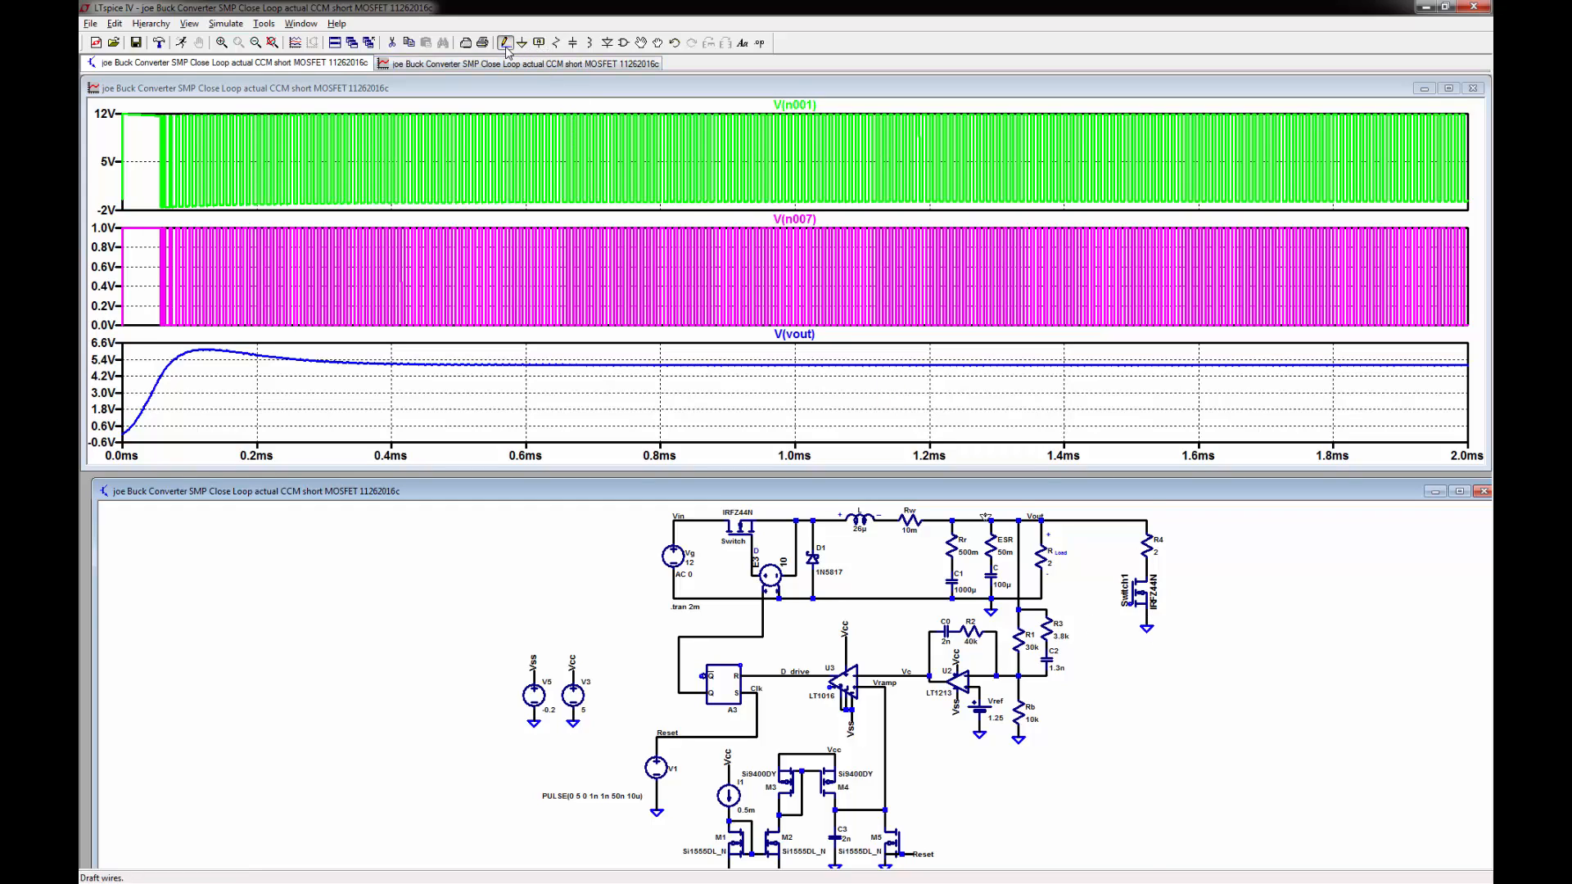
left_click(1131, 603)
left_click(411, 47)
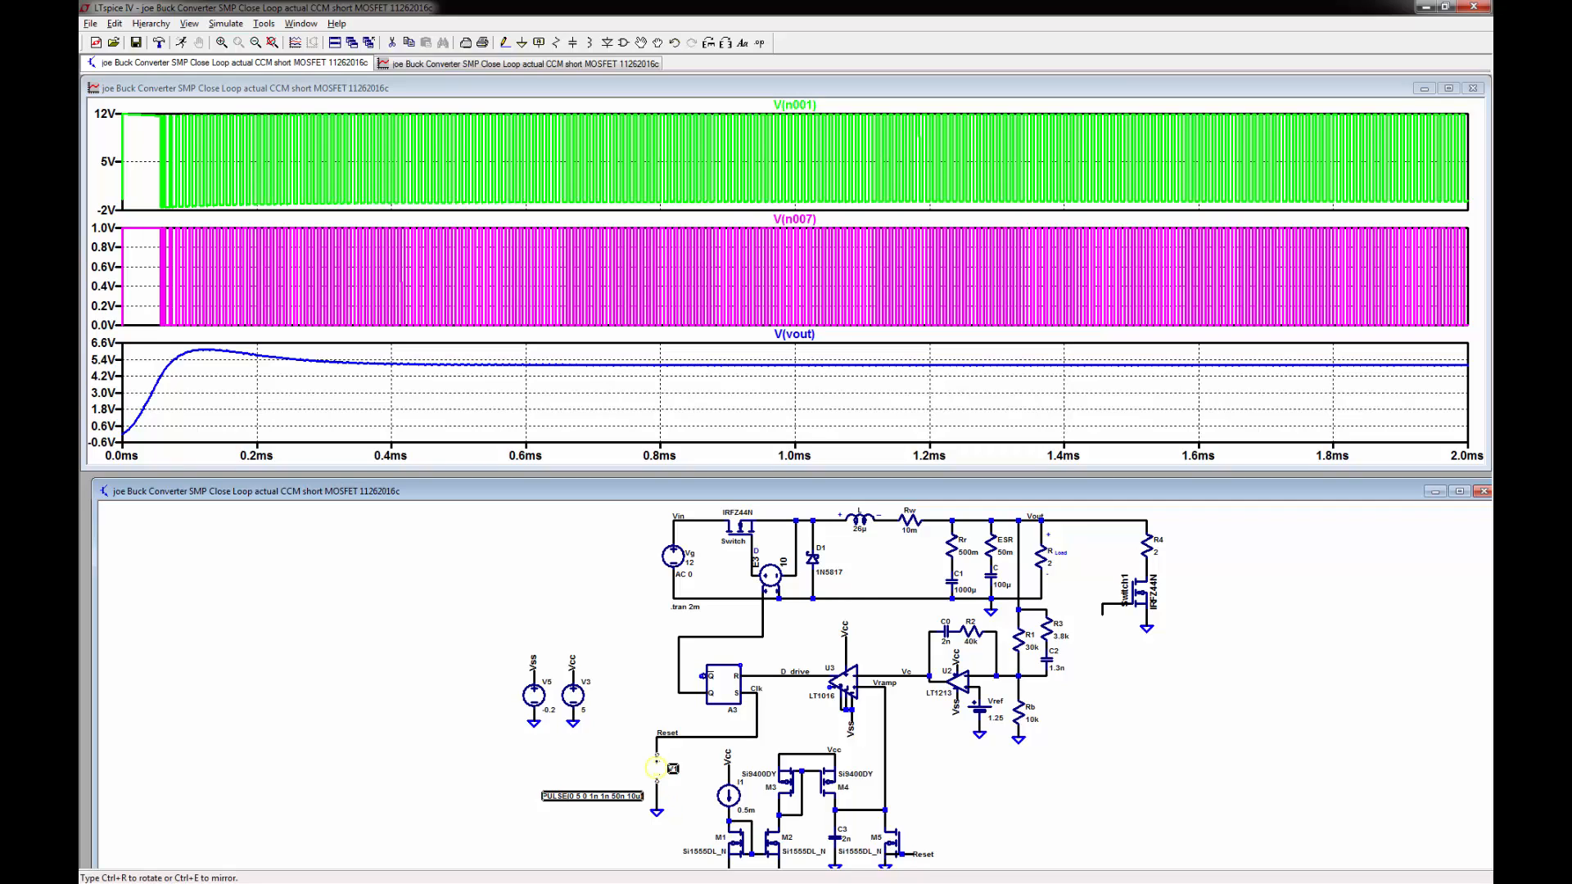
left_click(1048, 662)
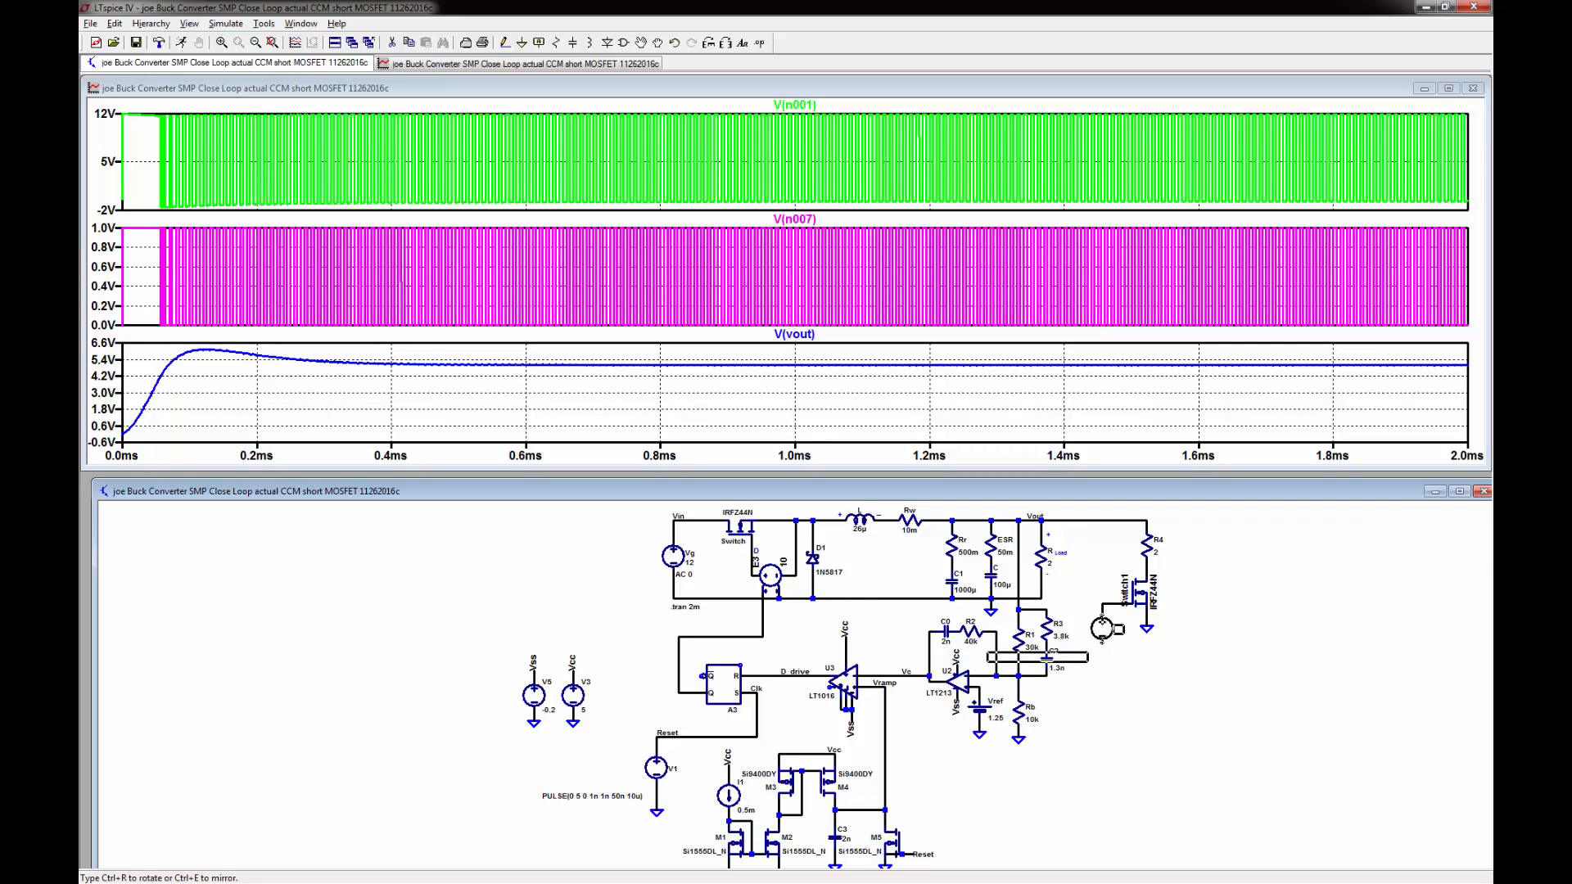
left_click(1101, 628)
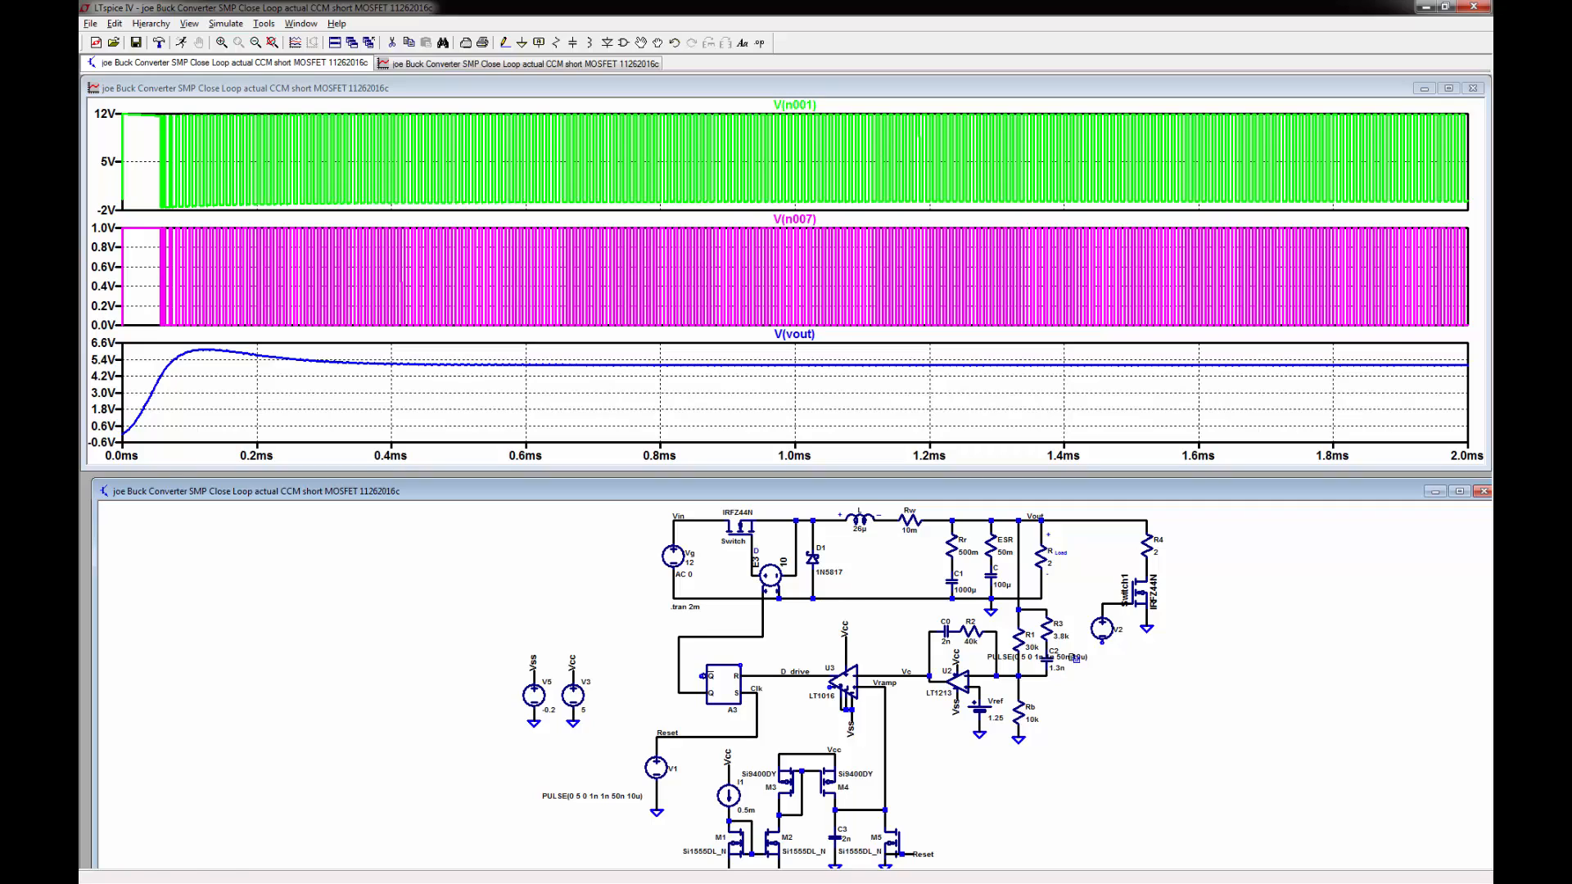
left_click(1215, 662)
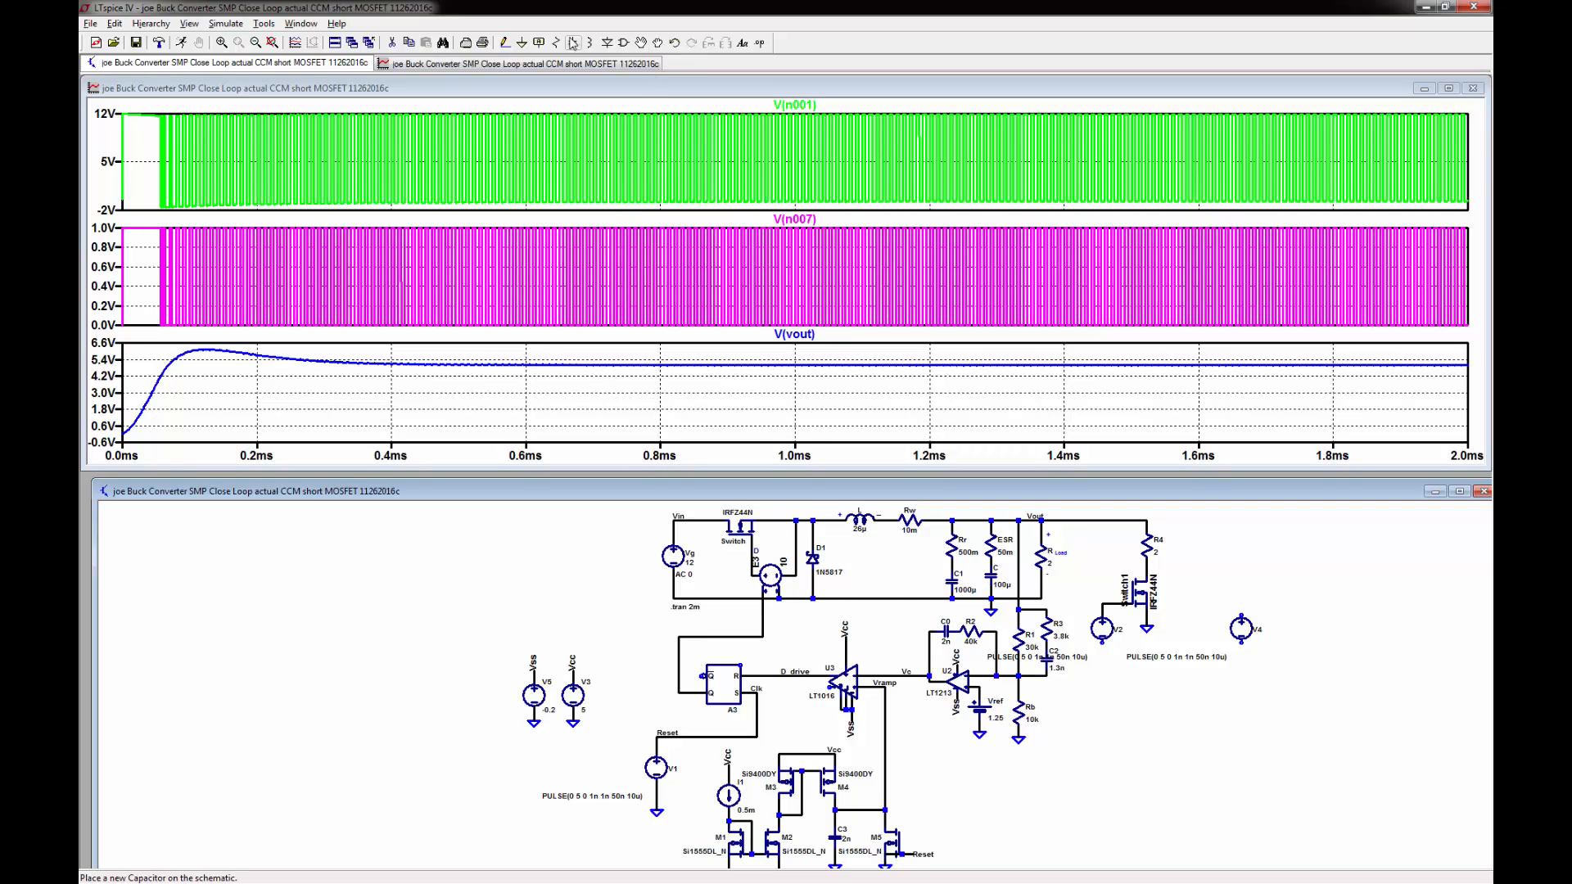
left_click(396, 45)
left_click(1242, 627)
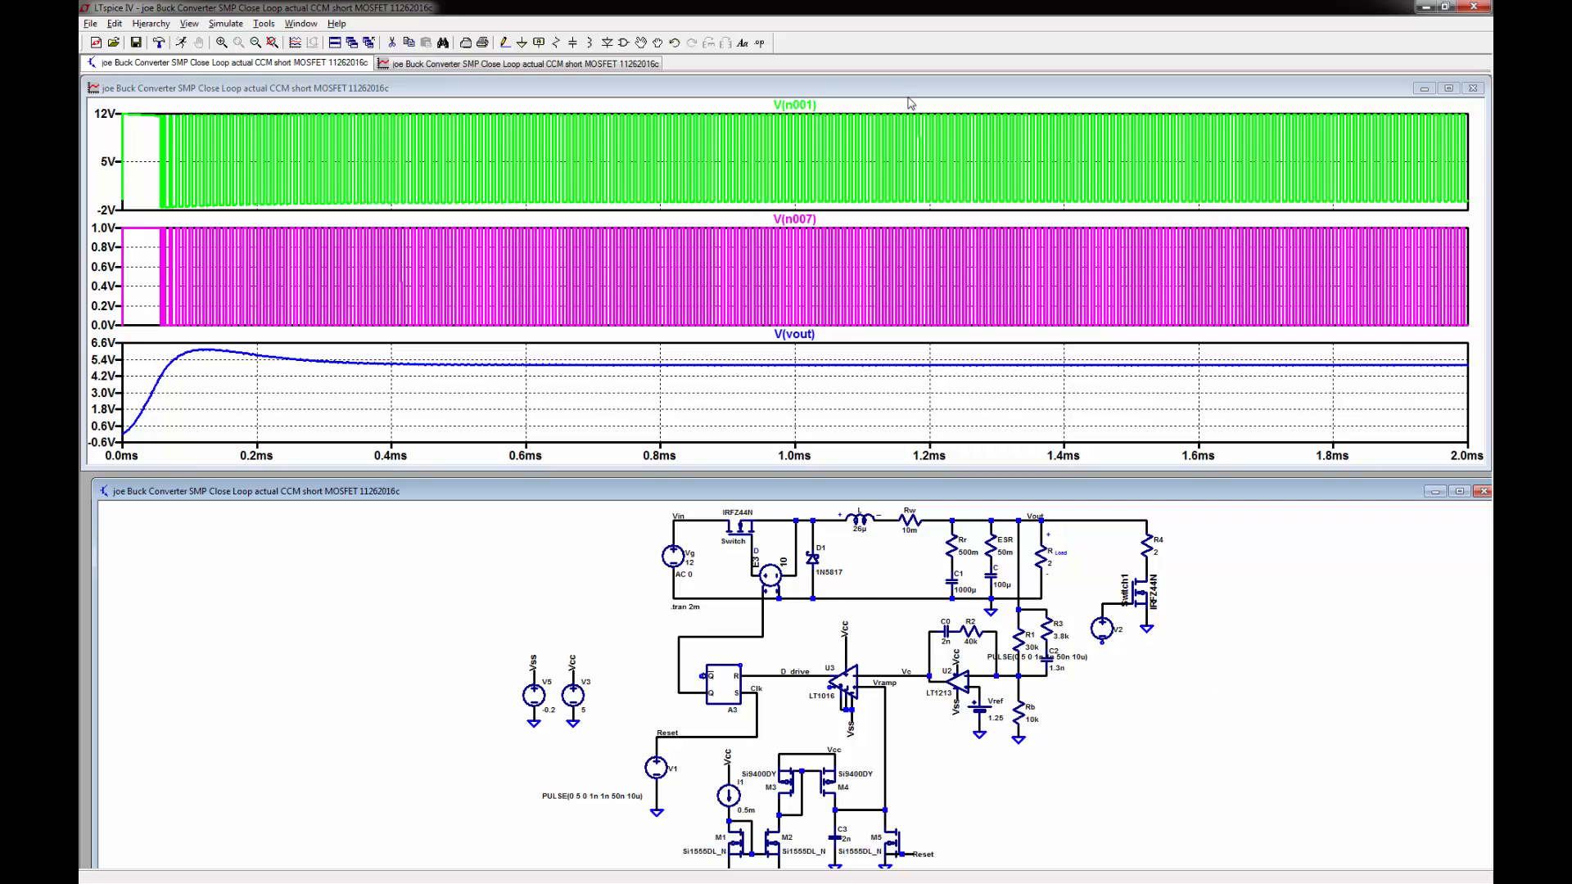
- Move the new gate source's PULSE text clear of the feedback components and ground the source's lower terminal
left_click(657, 42)
left_click(1075, 658)
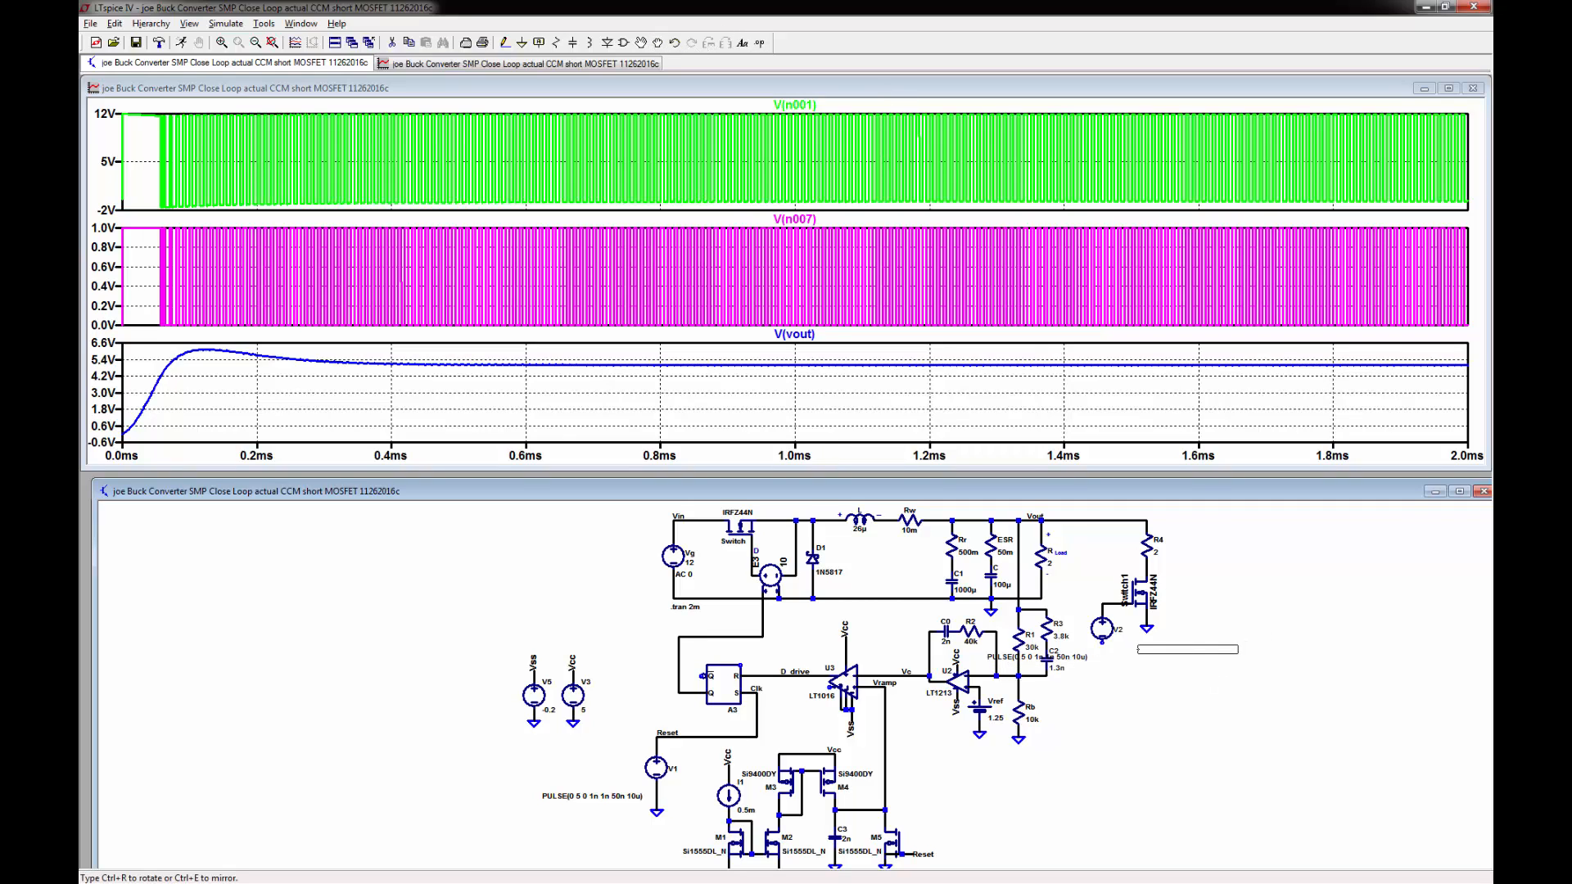
left_click(1218, 652)
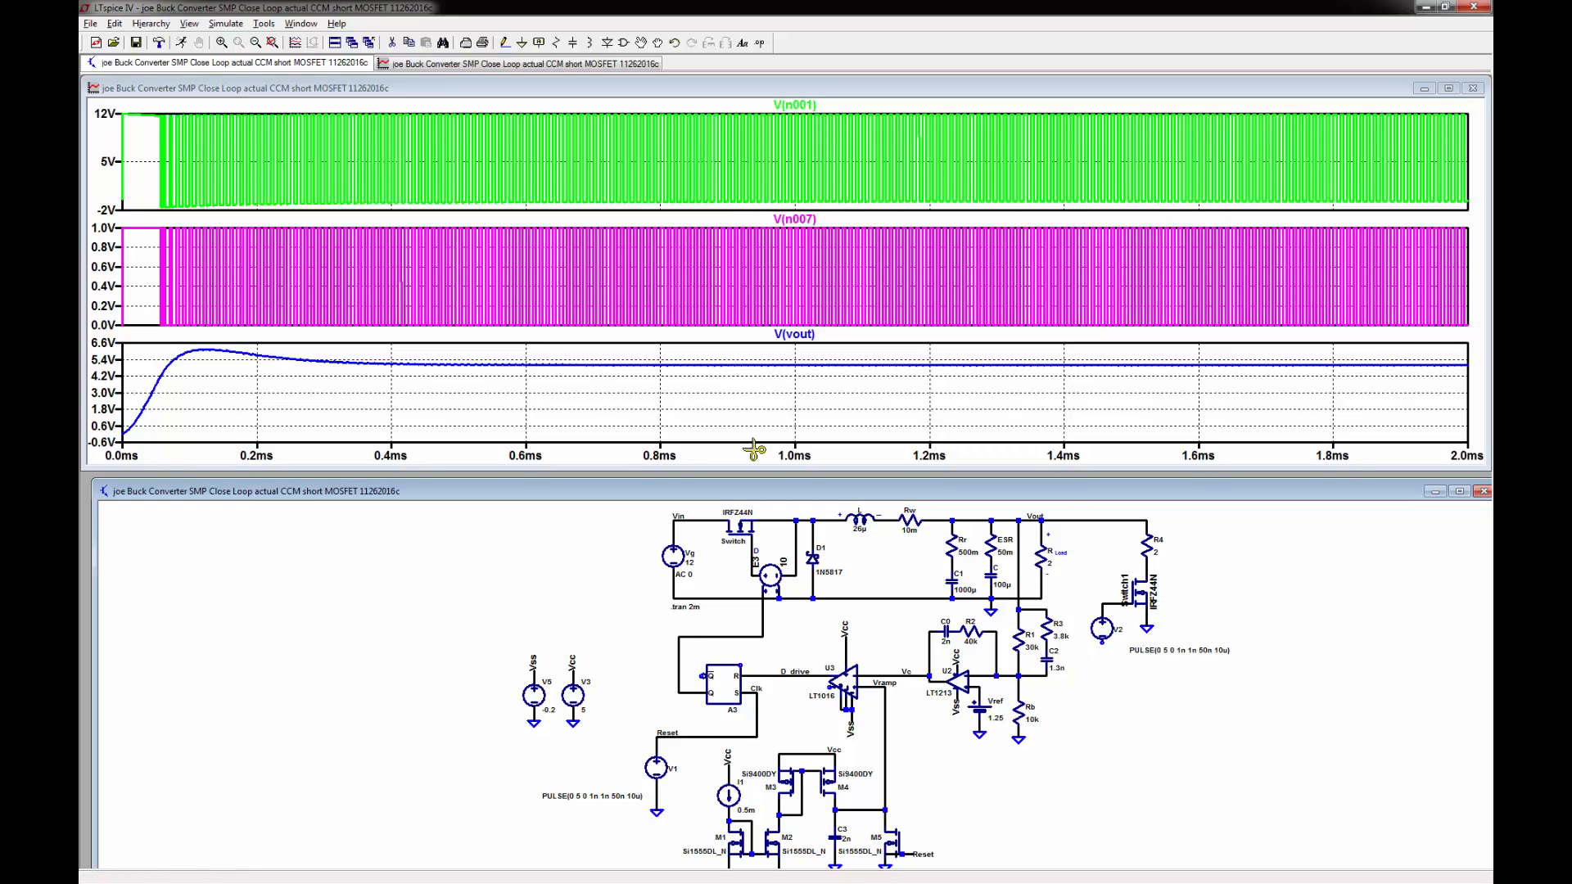
left_click(522, 44)
left_click(1102, 654)
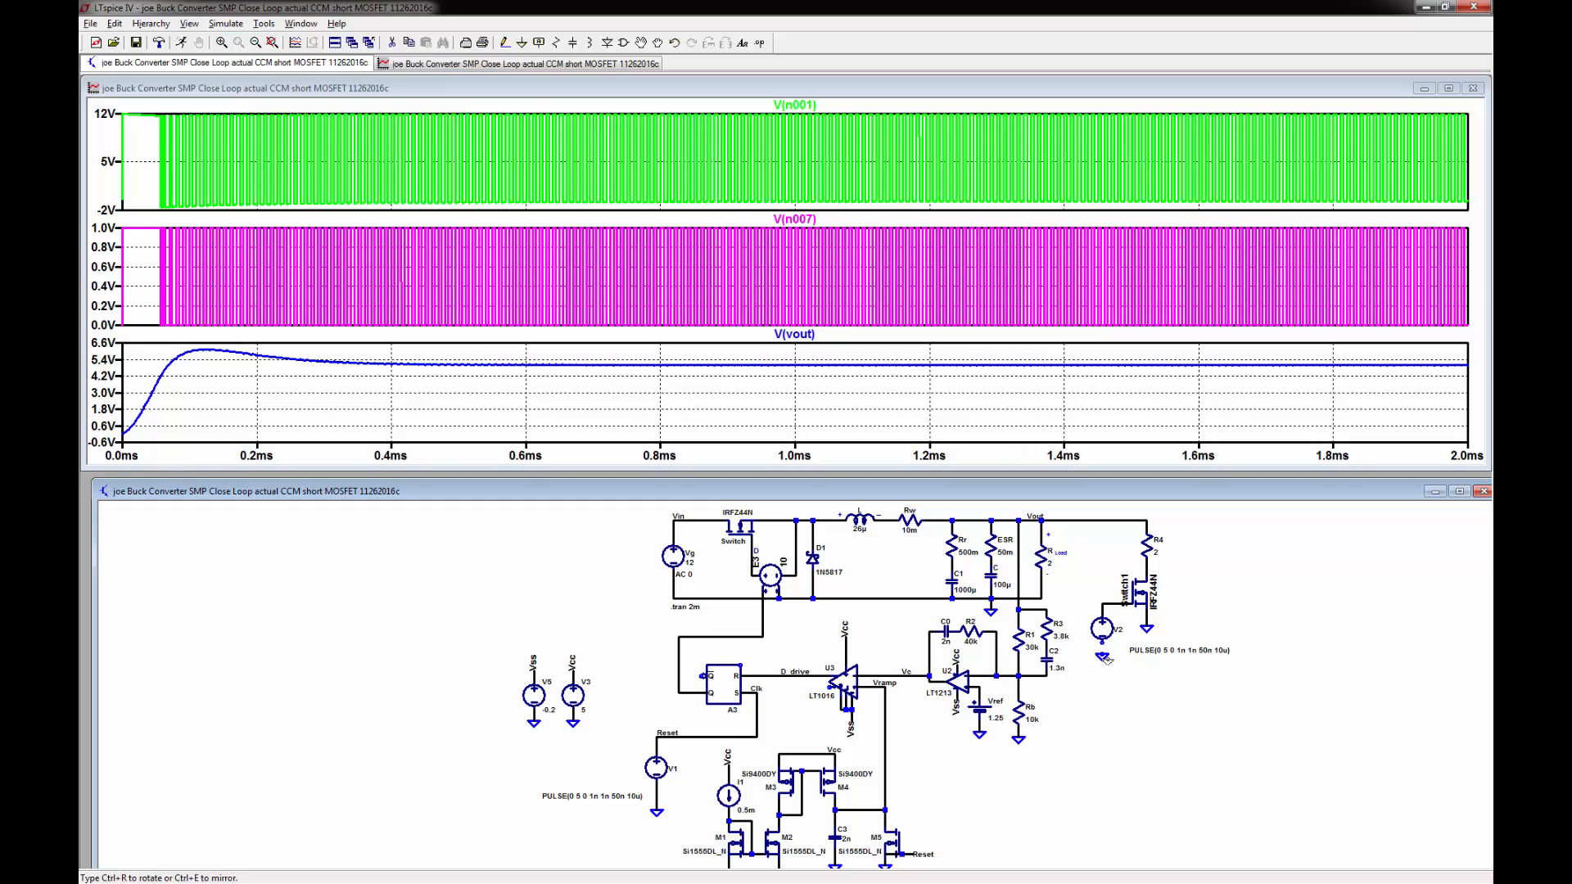
key("Escape")
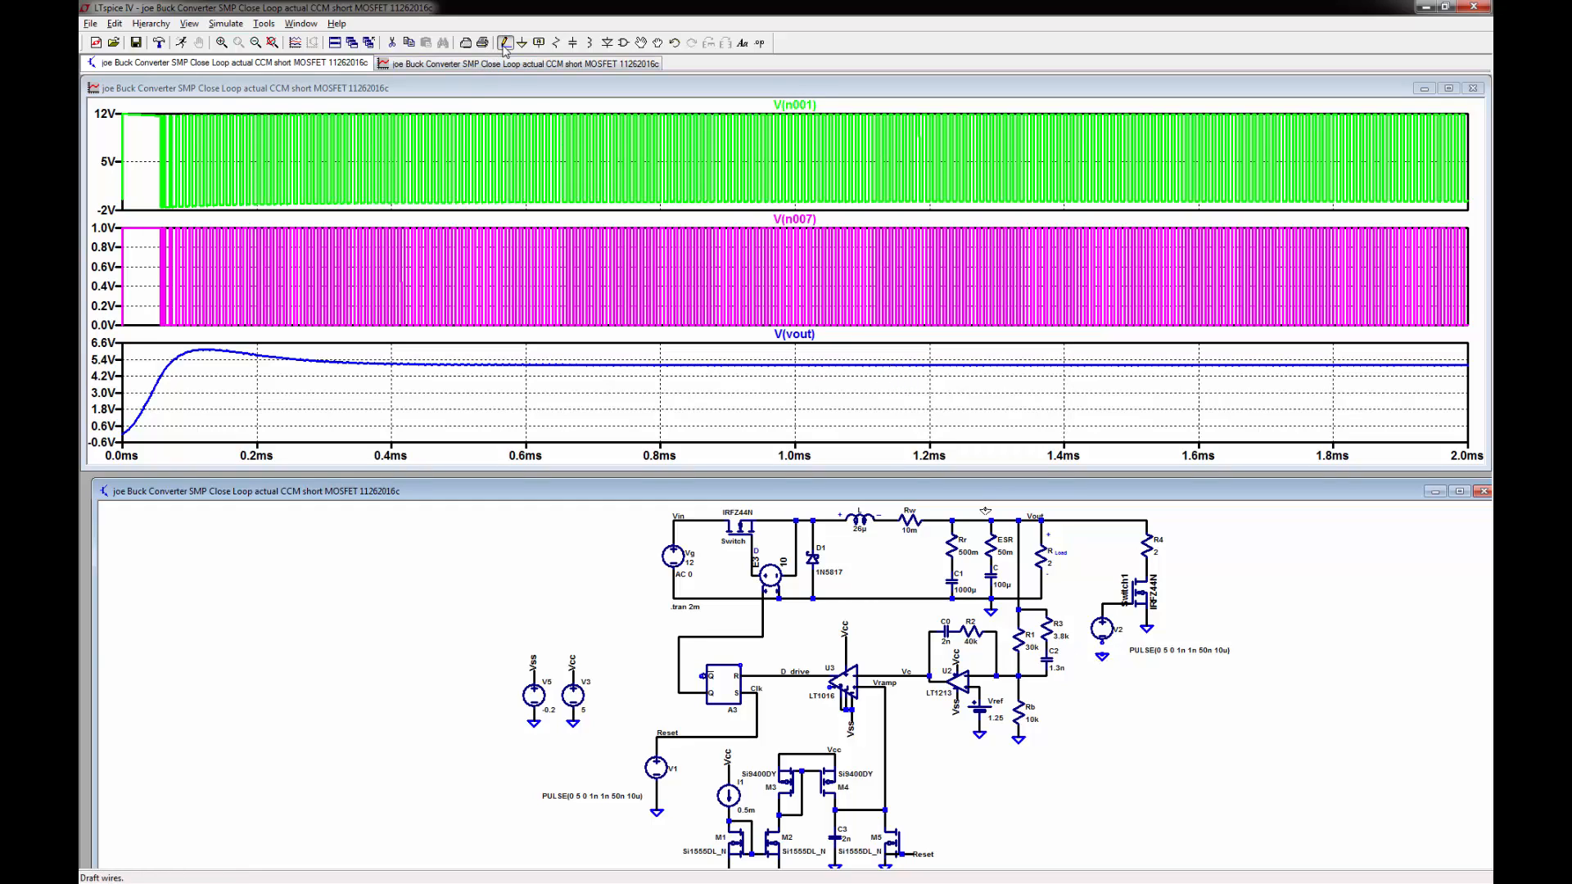
left_click(505, 43)
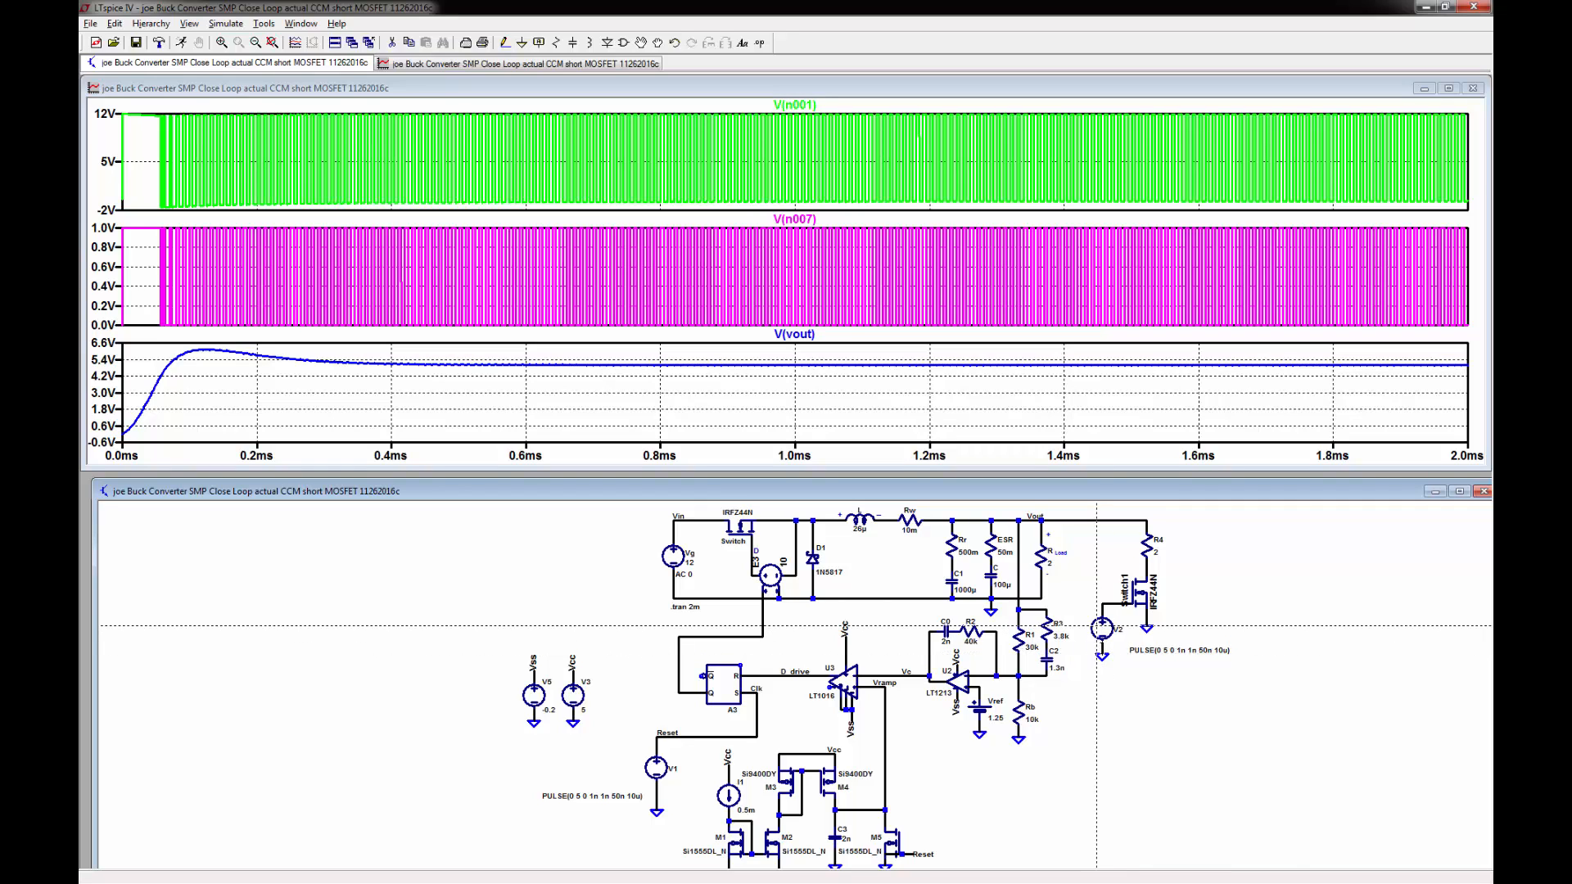
key("Escape")
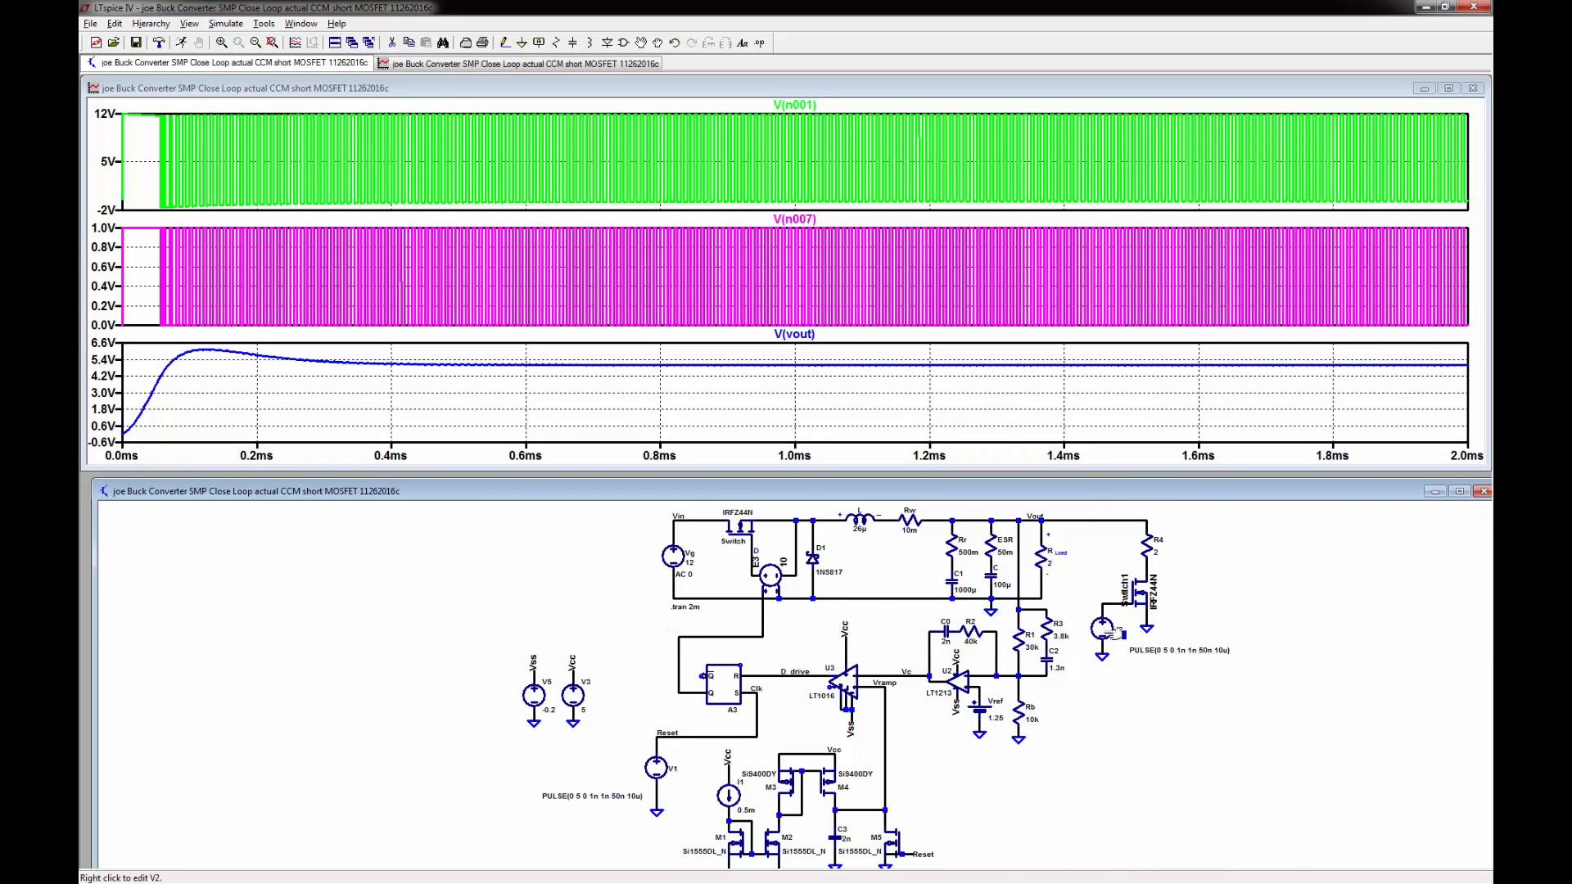
- Set source V2's pulse to 10 V on, 1.5m delay, 500u on-time and 1m period
right_click(1121, 634)
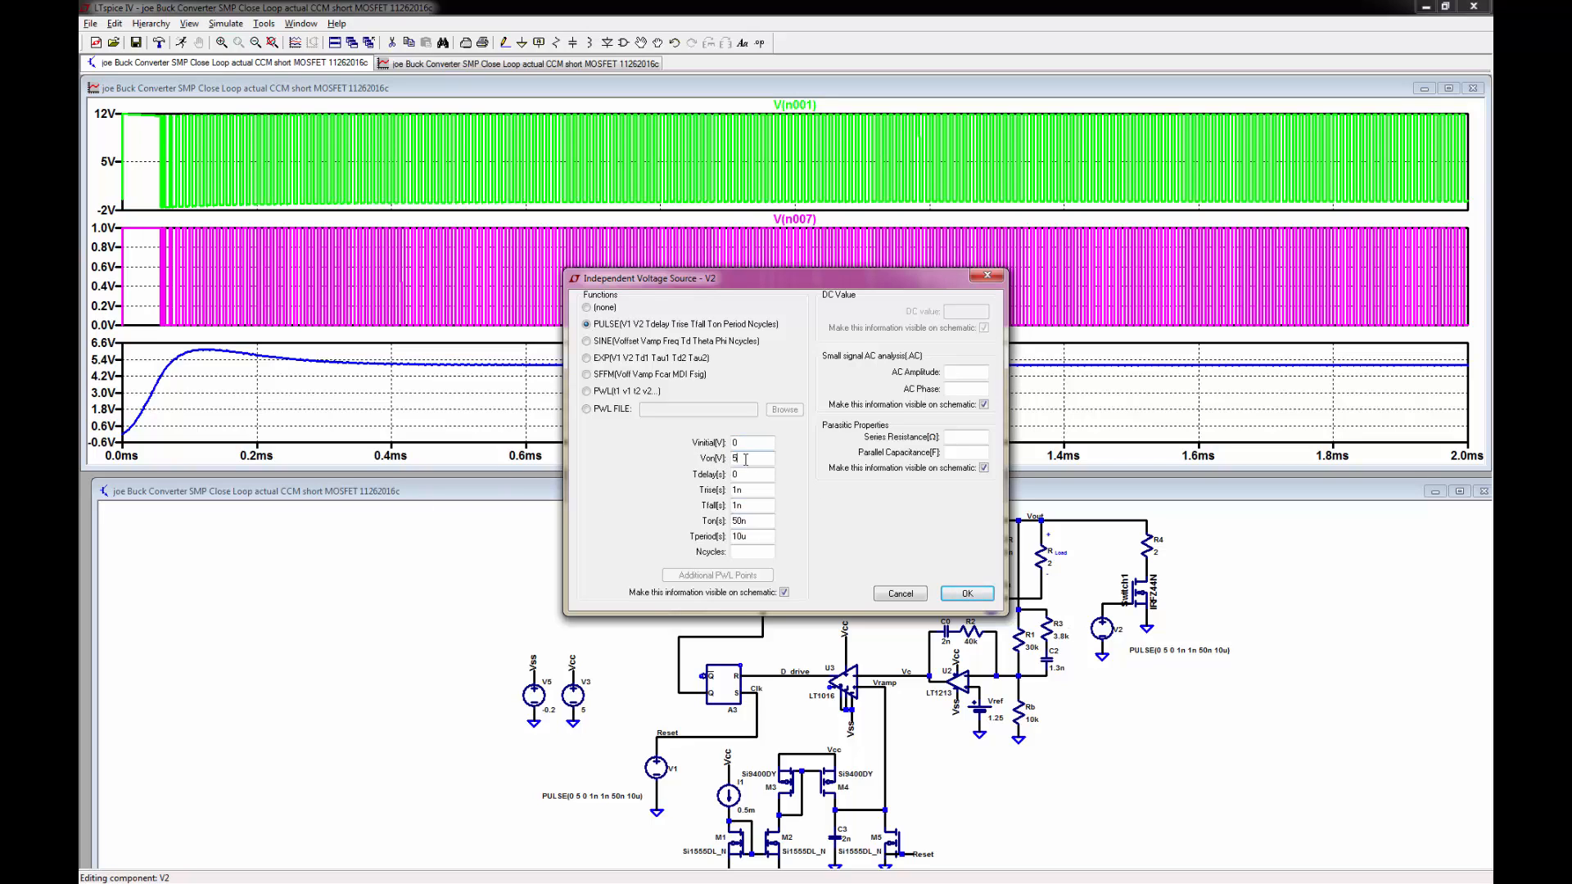
left_click_drag(745, 459, 720, 463)
left_click_drag(752, 537, 733, 538)
type("1m")
left_click_drag(863, 282, 670, 280)
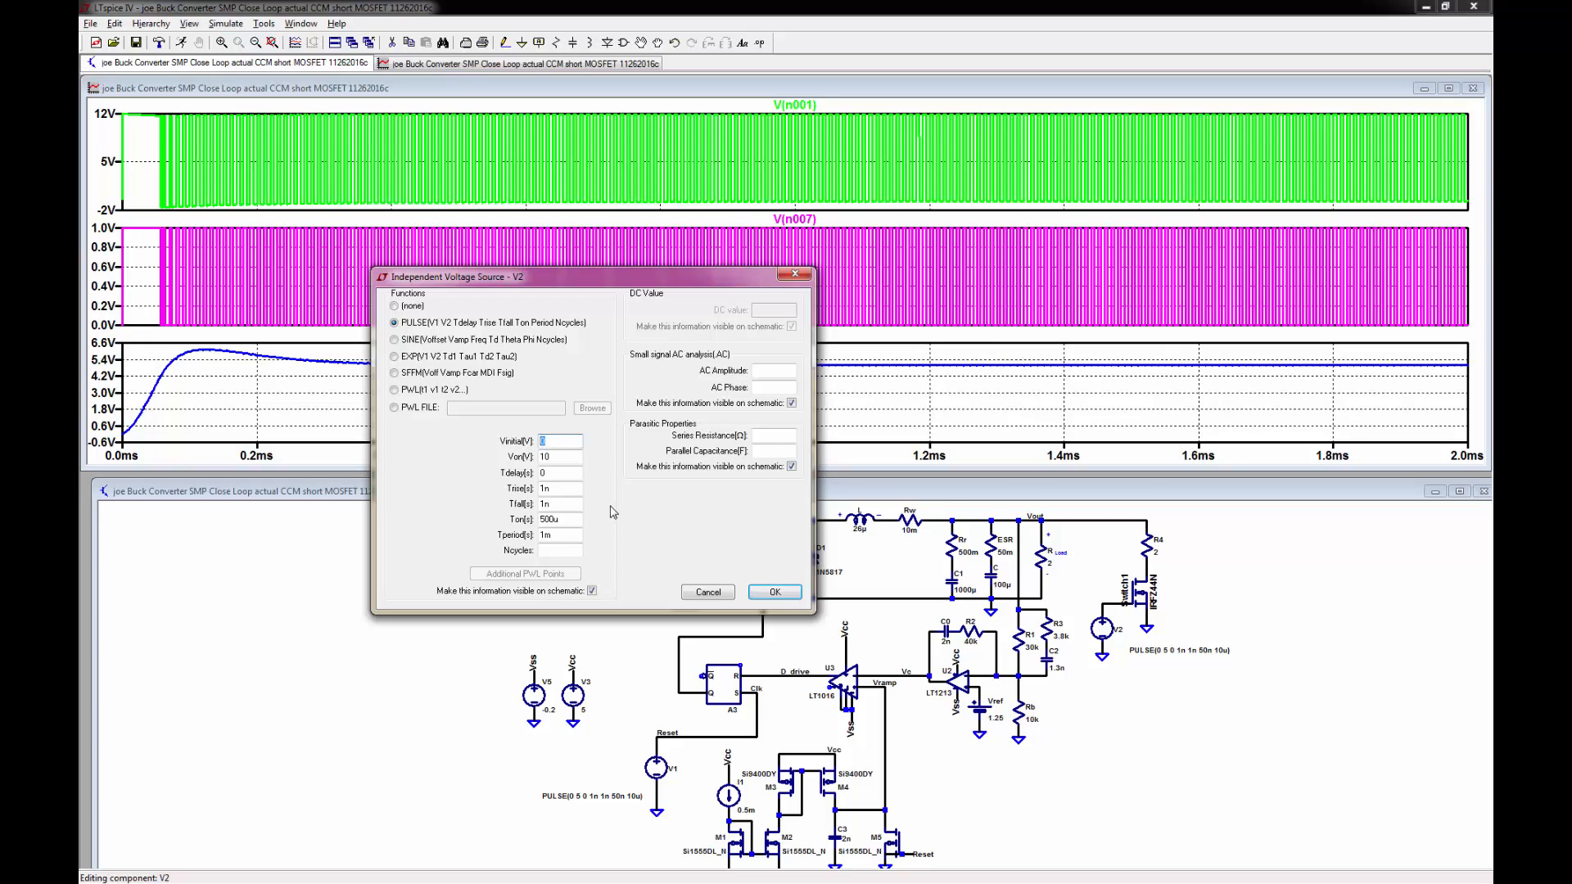
double_click(560, 473)
left_click(774, 594)
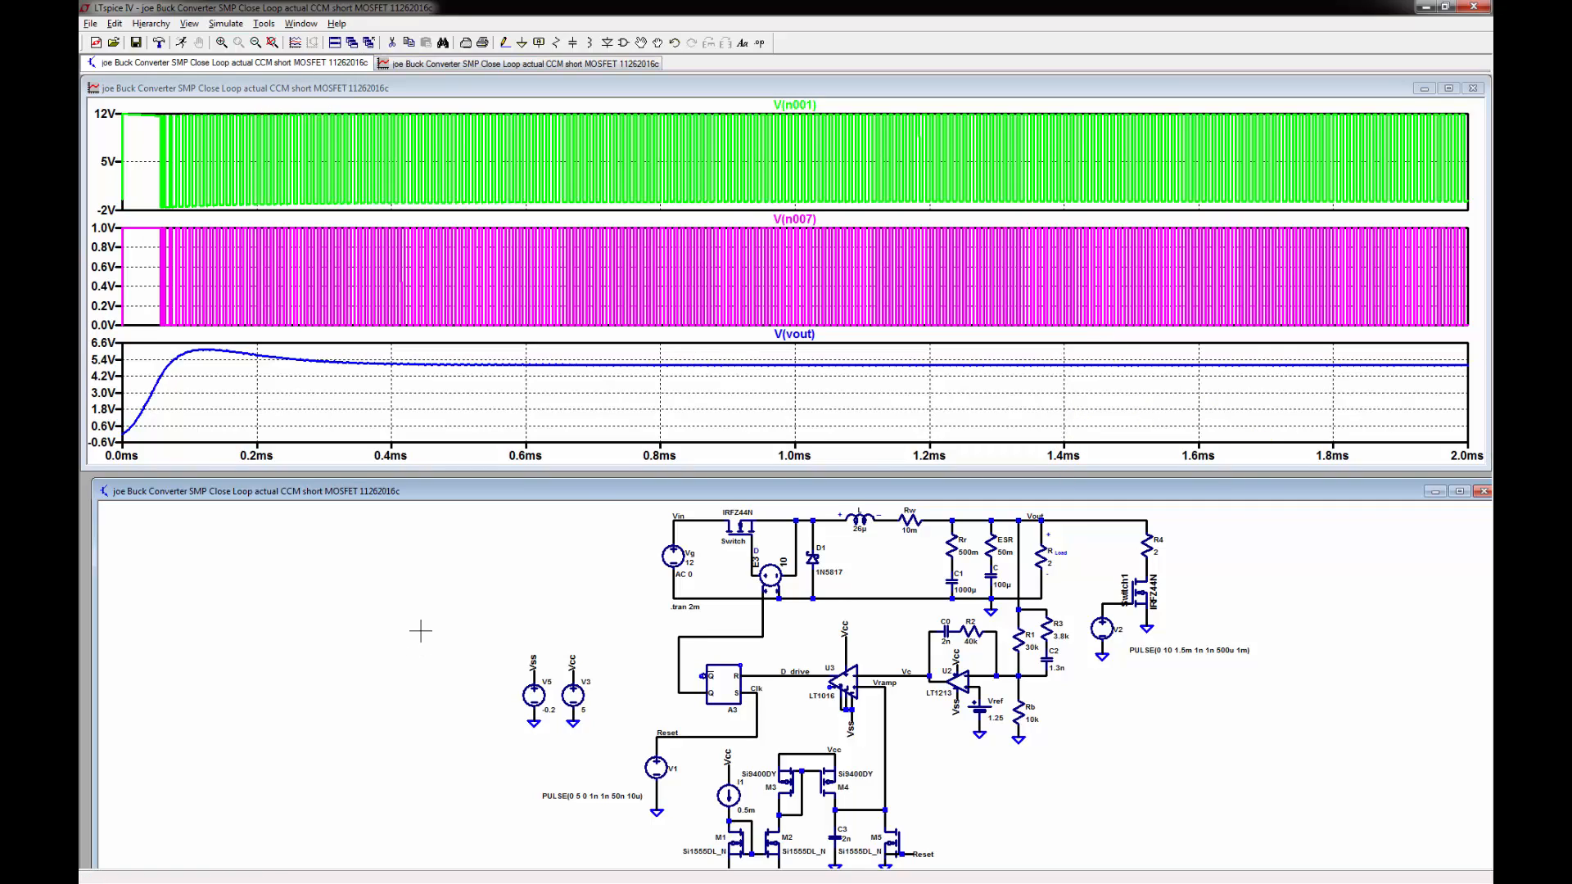
- Set the transient analysis stop time to 5m and run the simulation
left_click(220, 25)
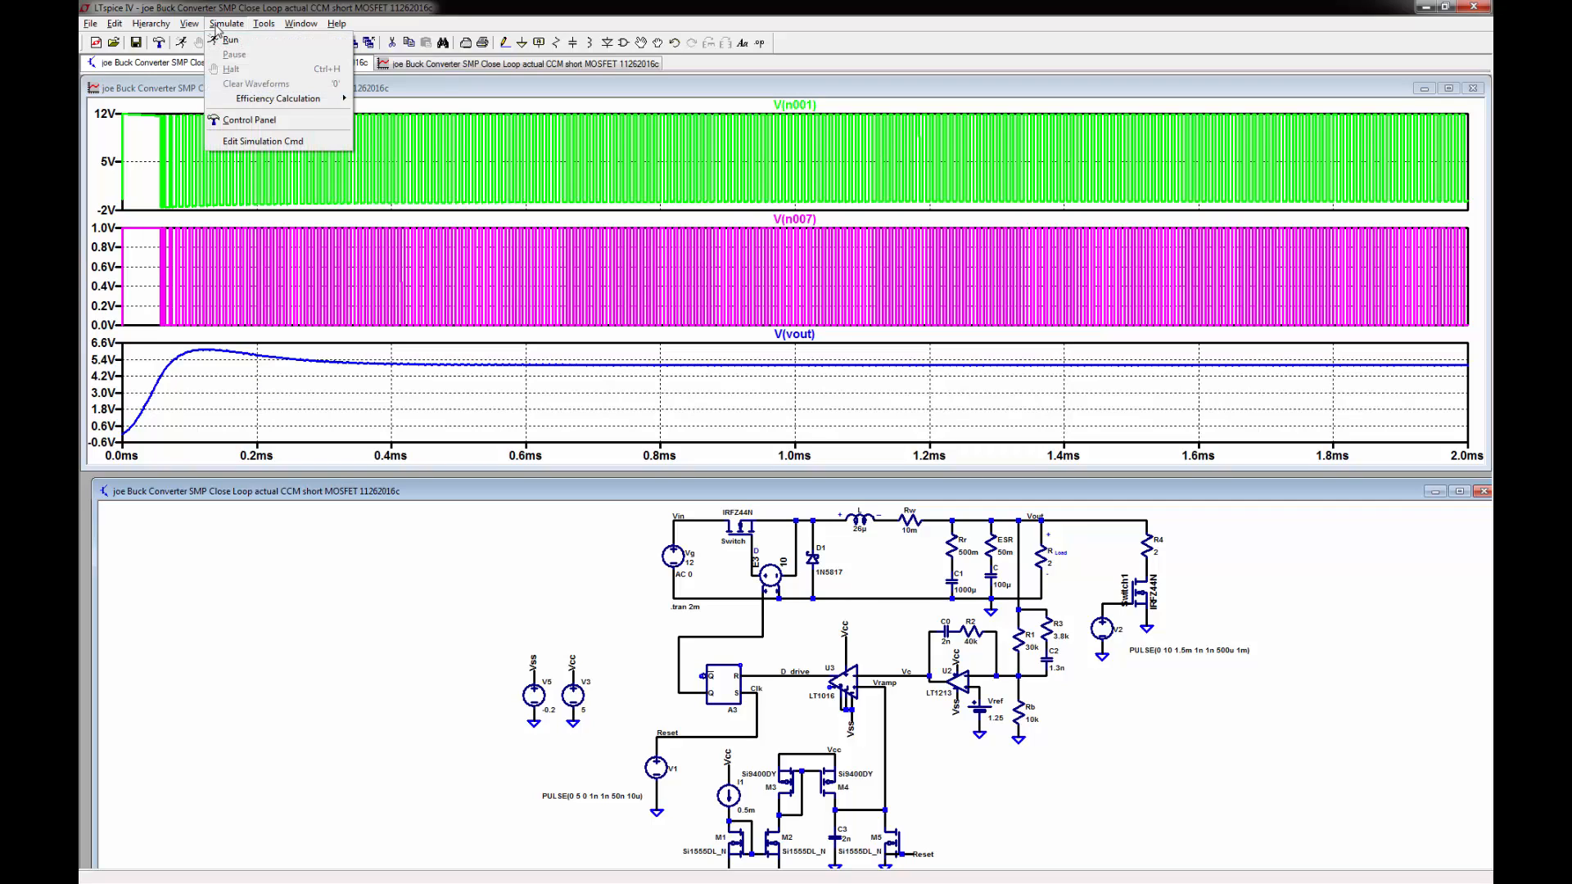
left_click(262, 141)
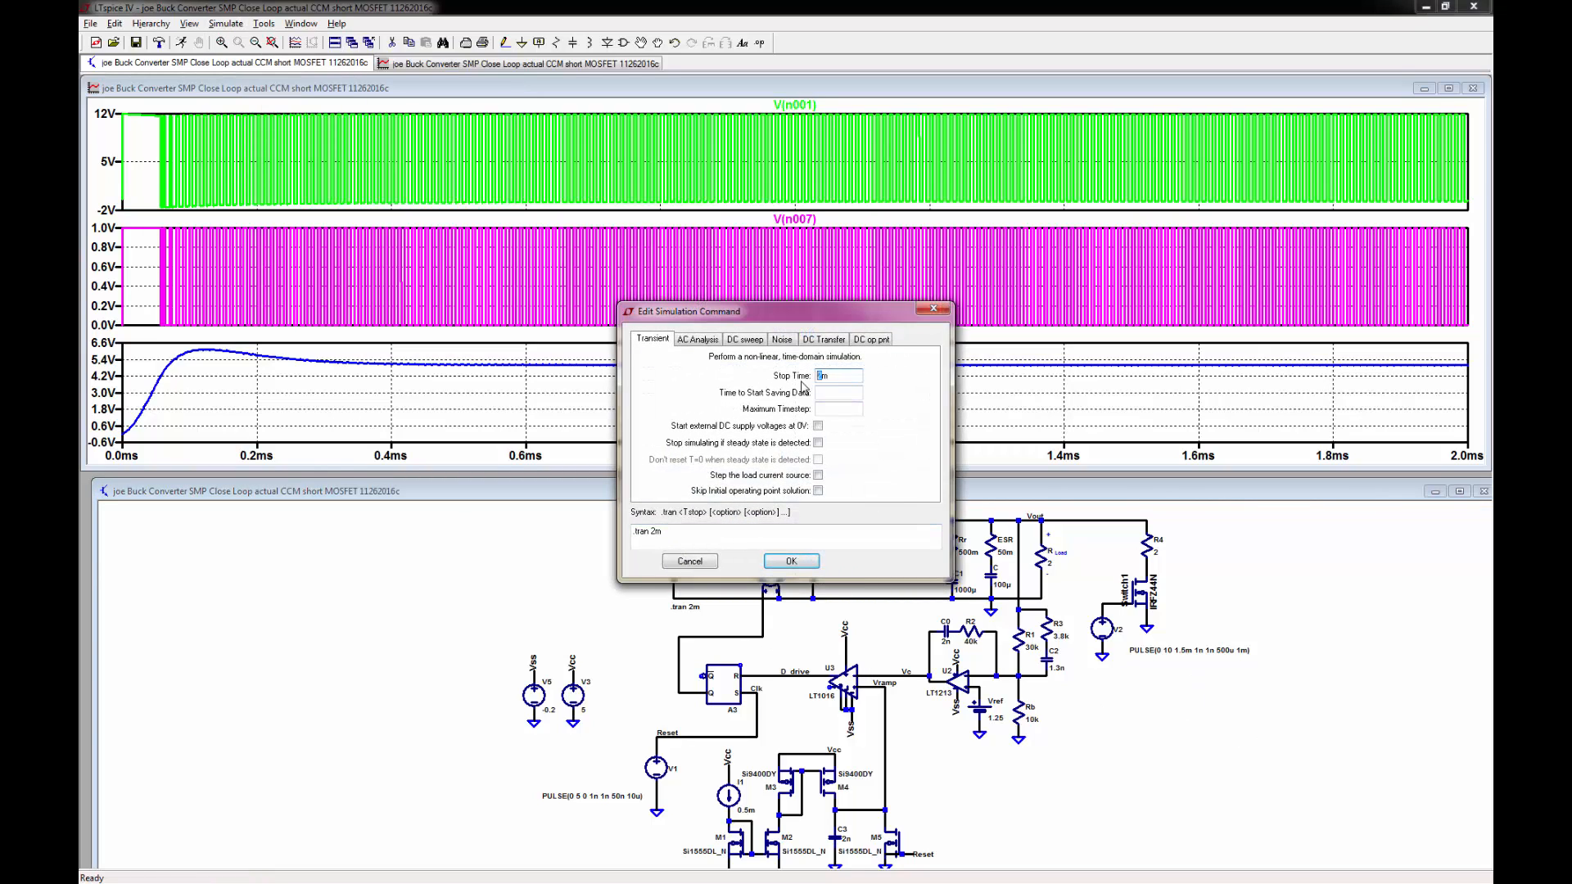
type("5")
left_click(791, 560)
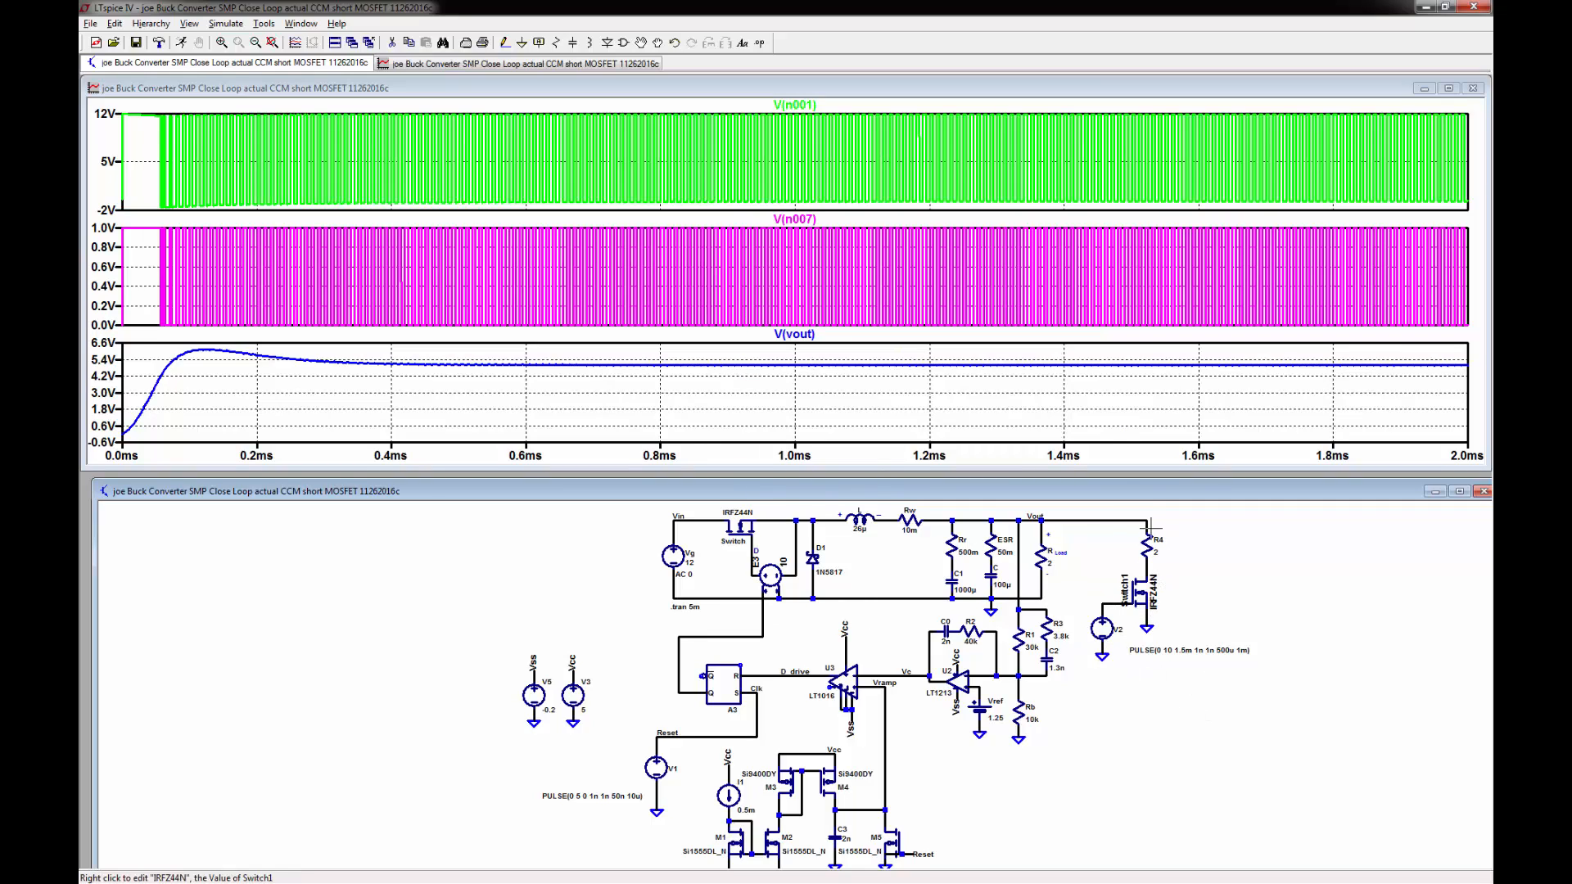
left_click(182, 43)
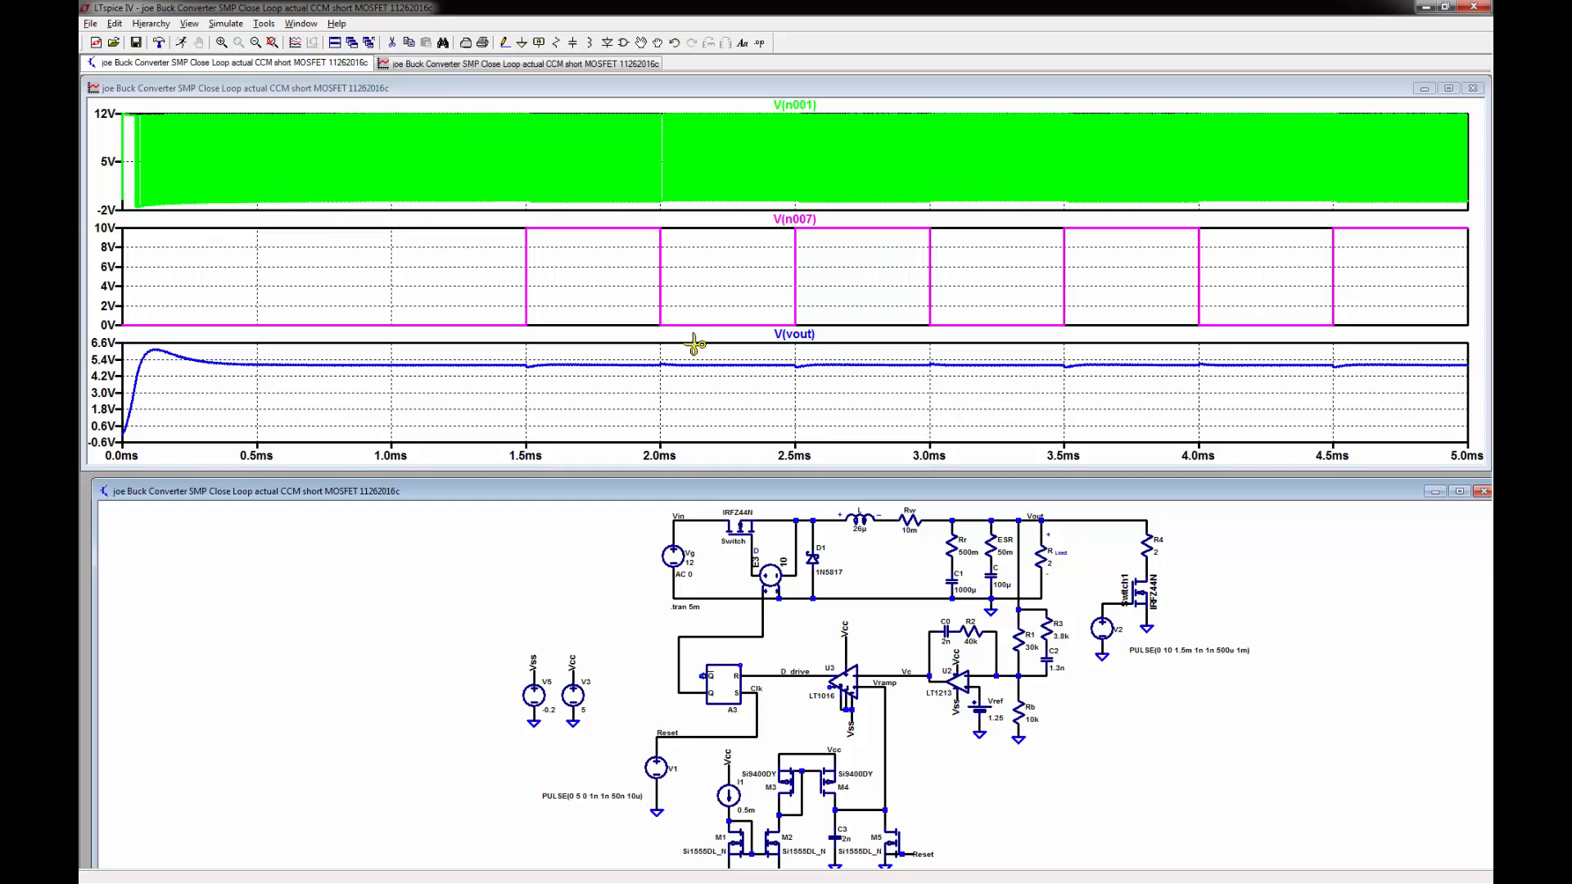
left_click(748, 93)
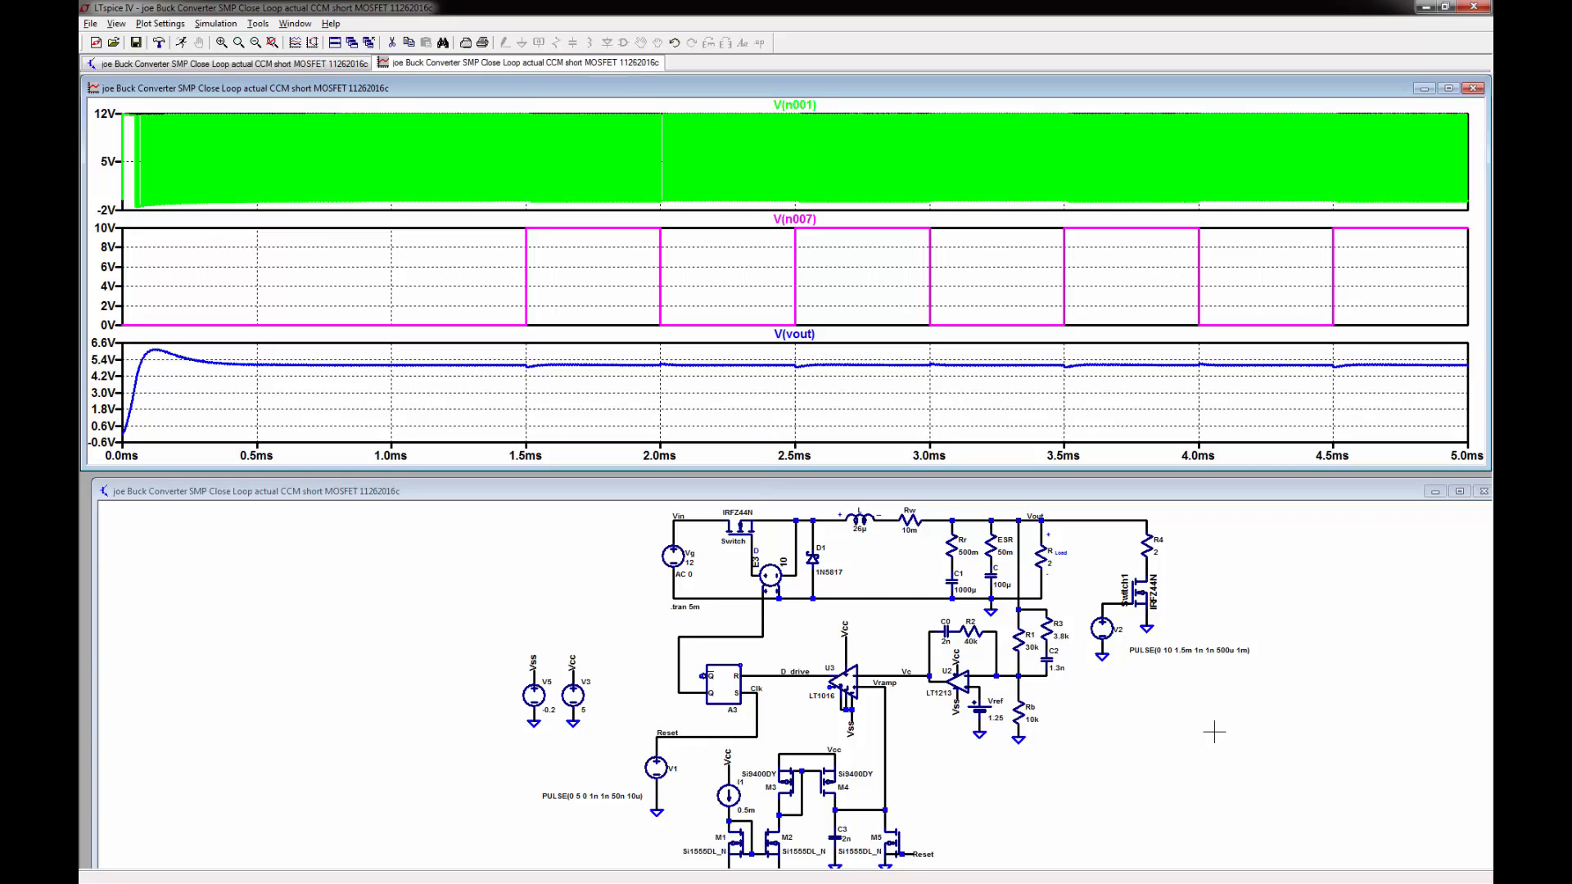
right_click(1150, 768)
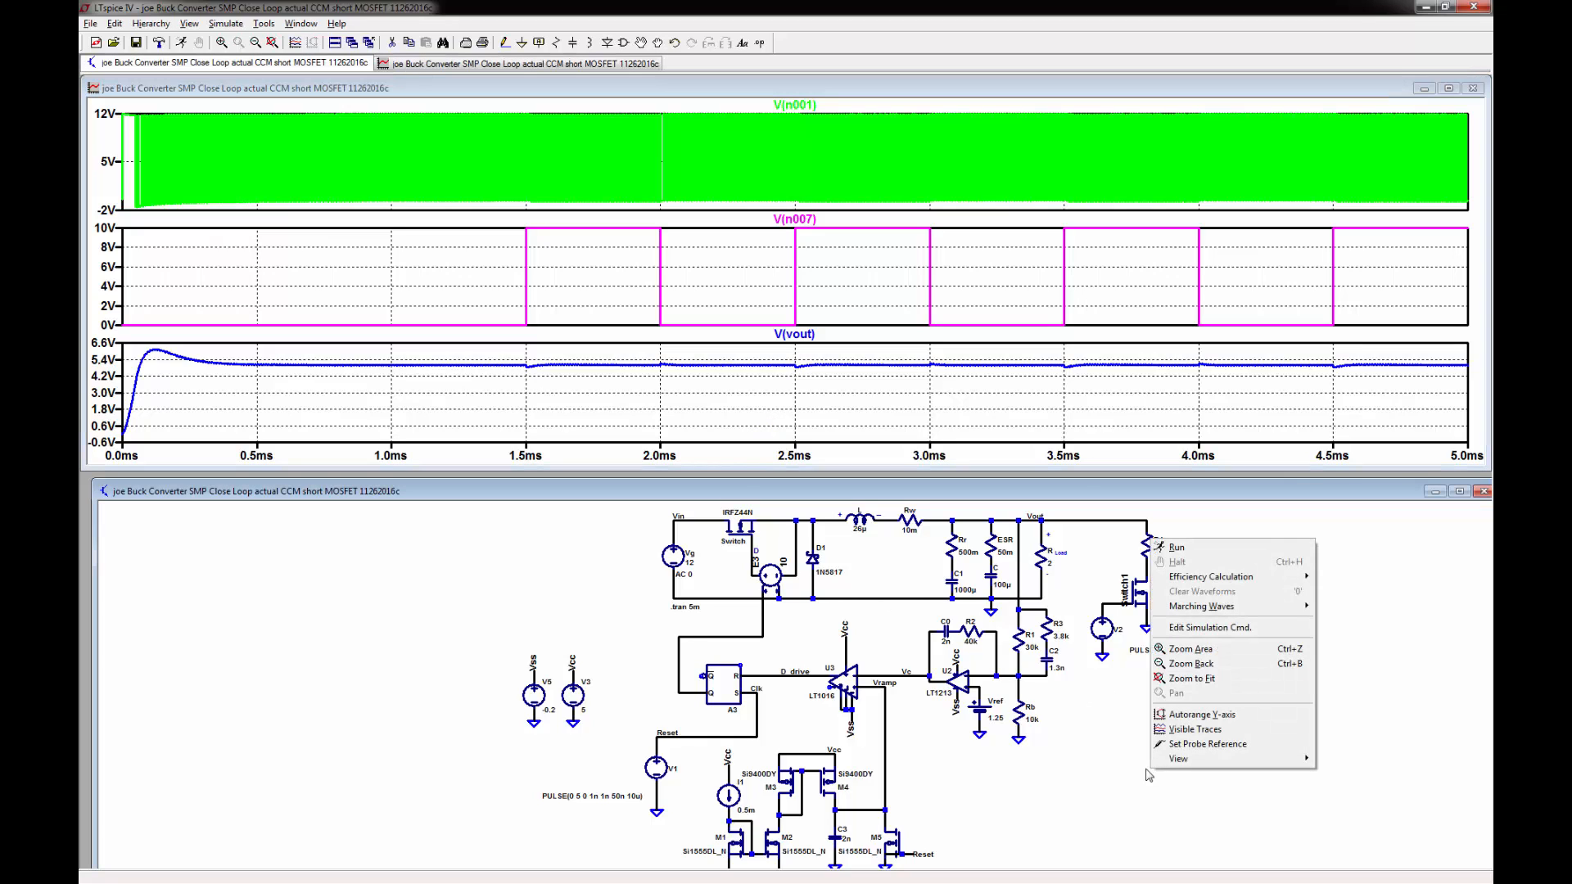
right_click(1046, 811)
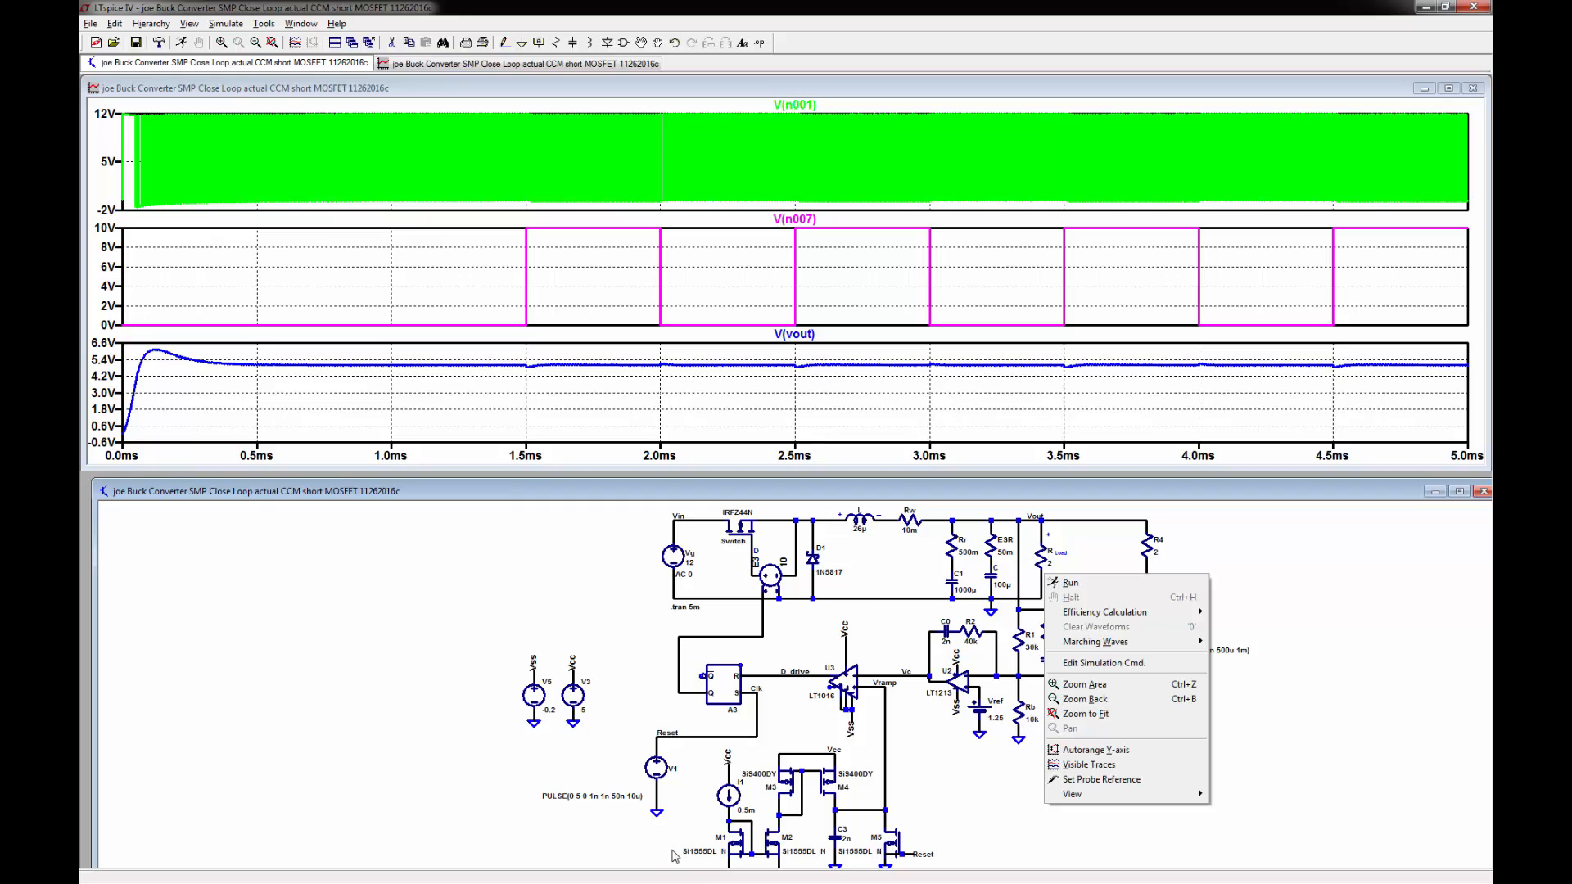
right_click(731, 710)
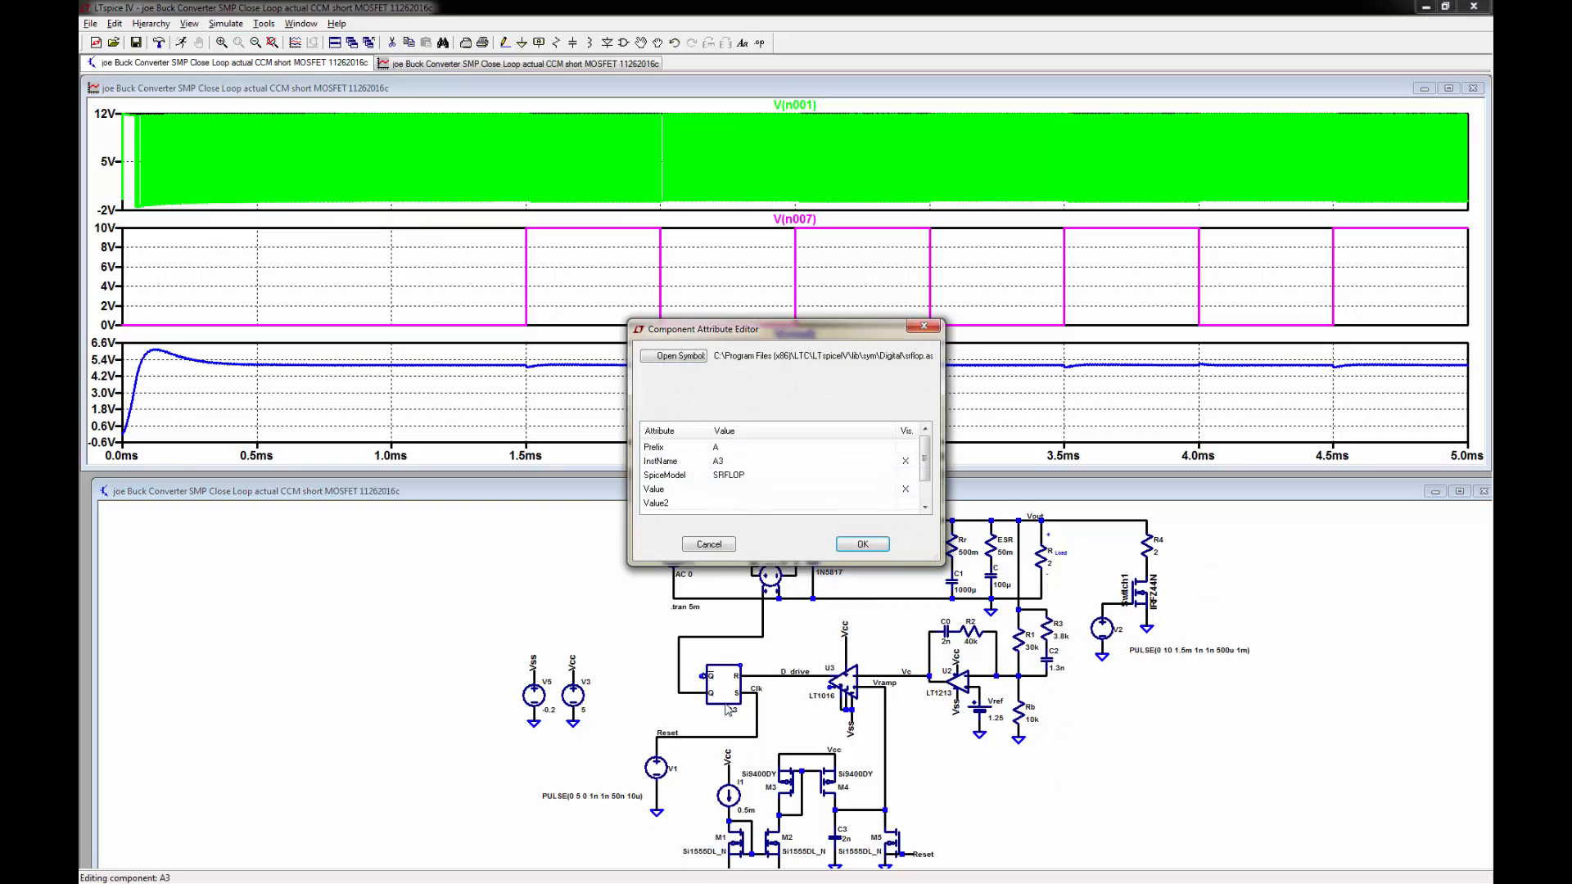
key("Escape")
key("Delete")
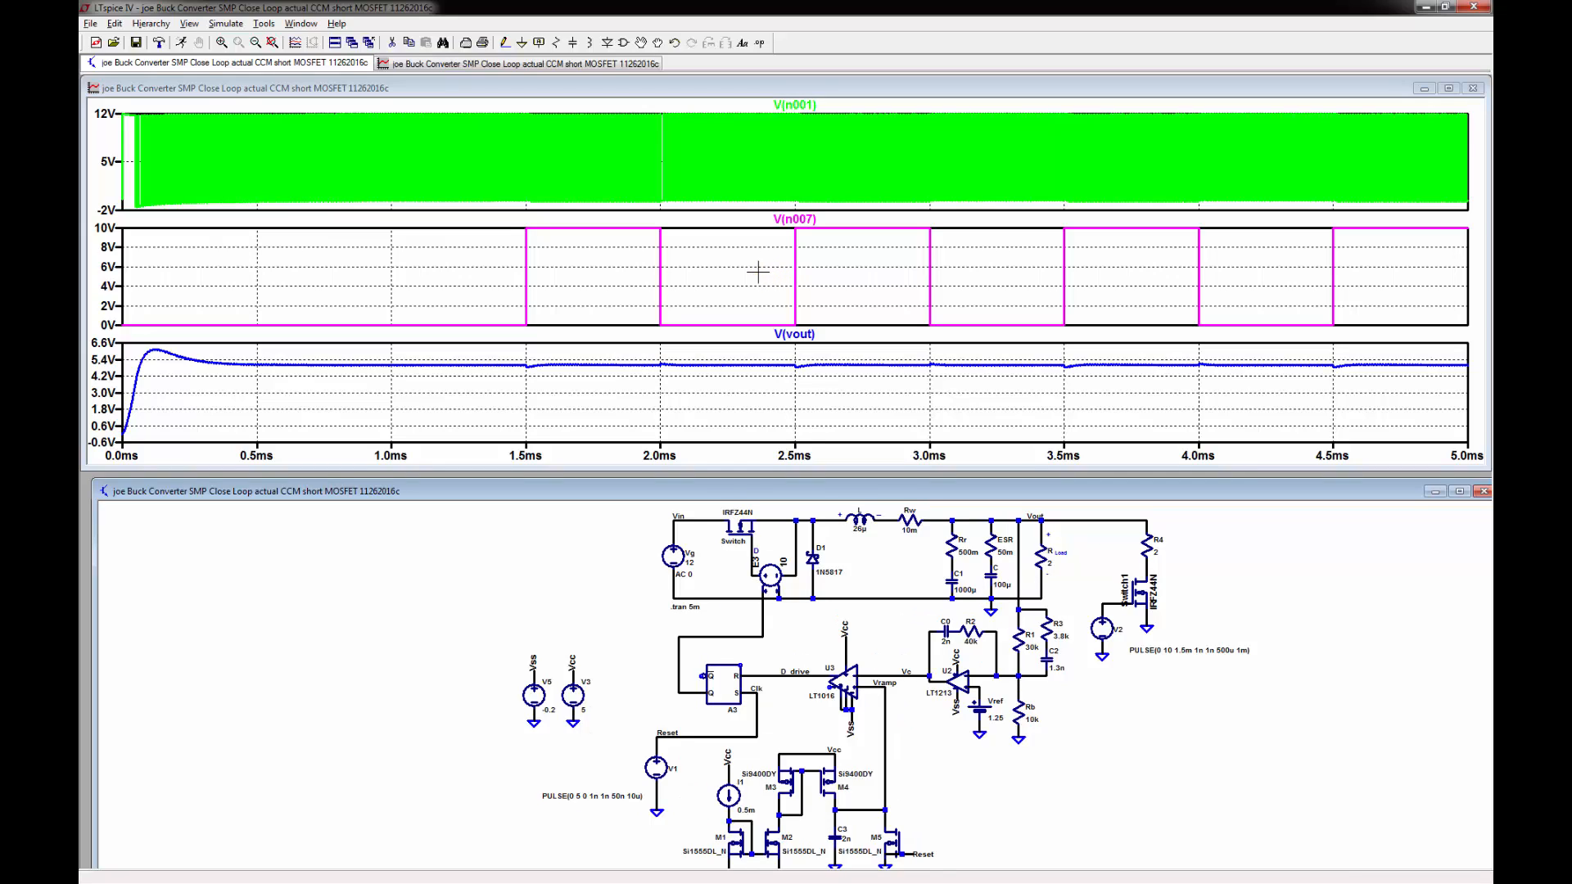
- Zoom the waveforms to the load pulse from about 3.42 to 4.14 ms and delete the V(n001) trace
left_click(843, 102)
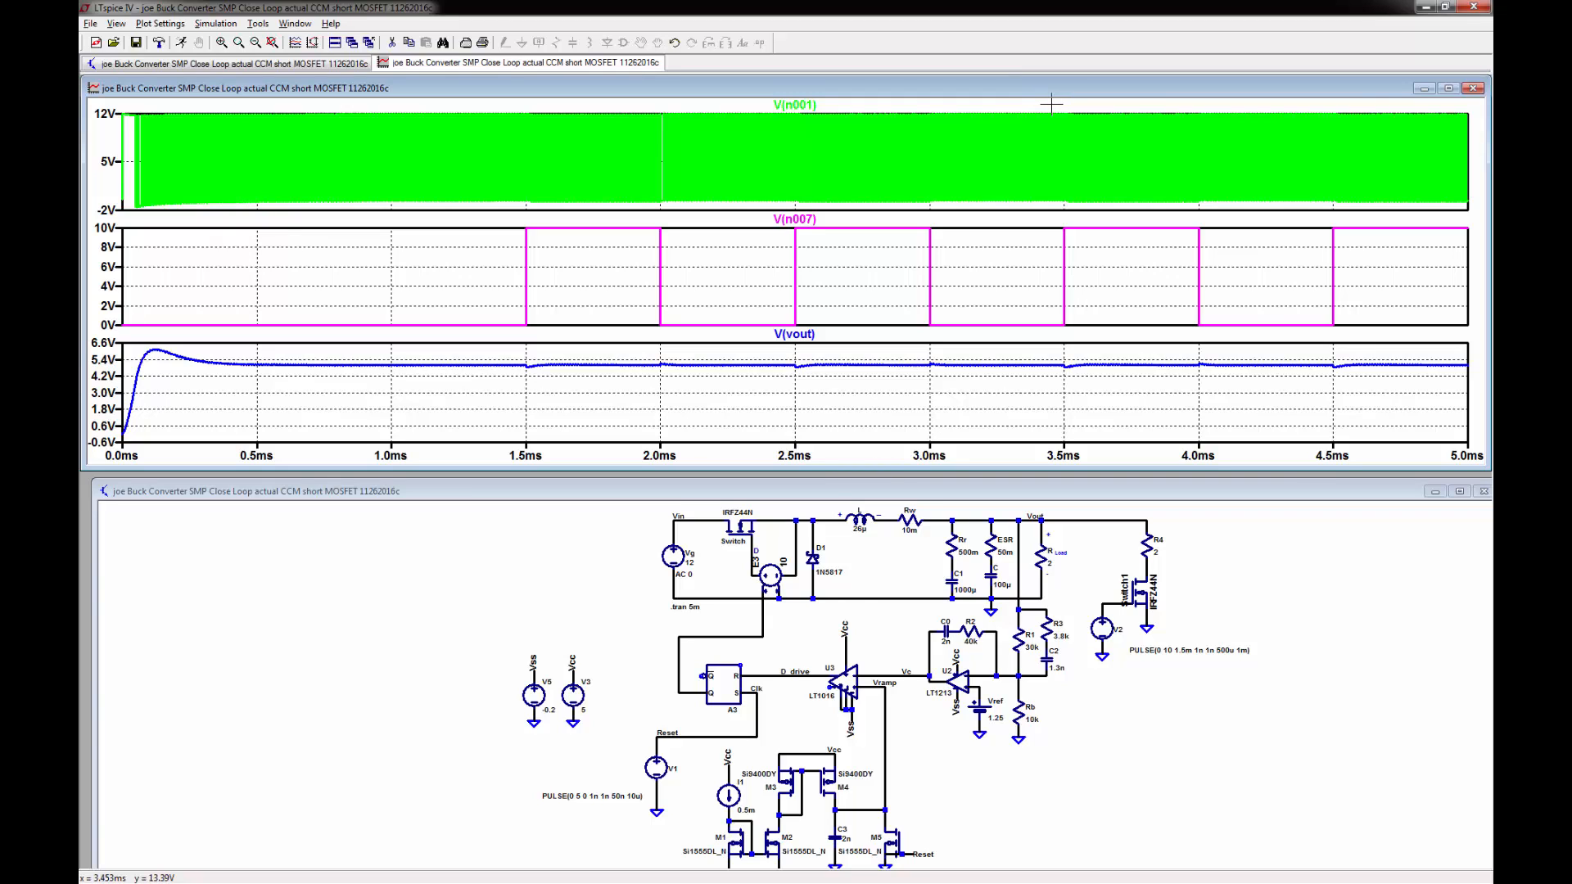
left_click_drag(1051, 104, 1220, 477)
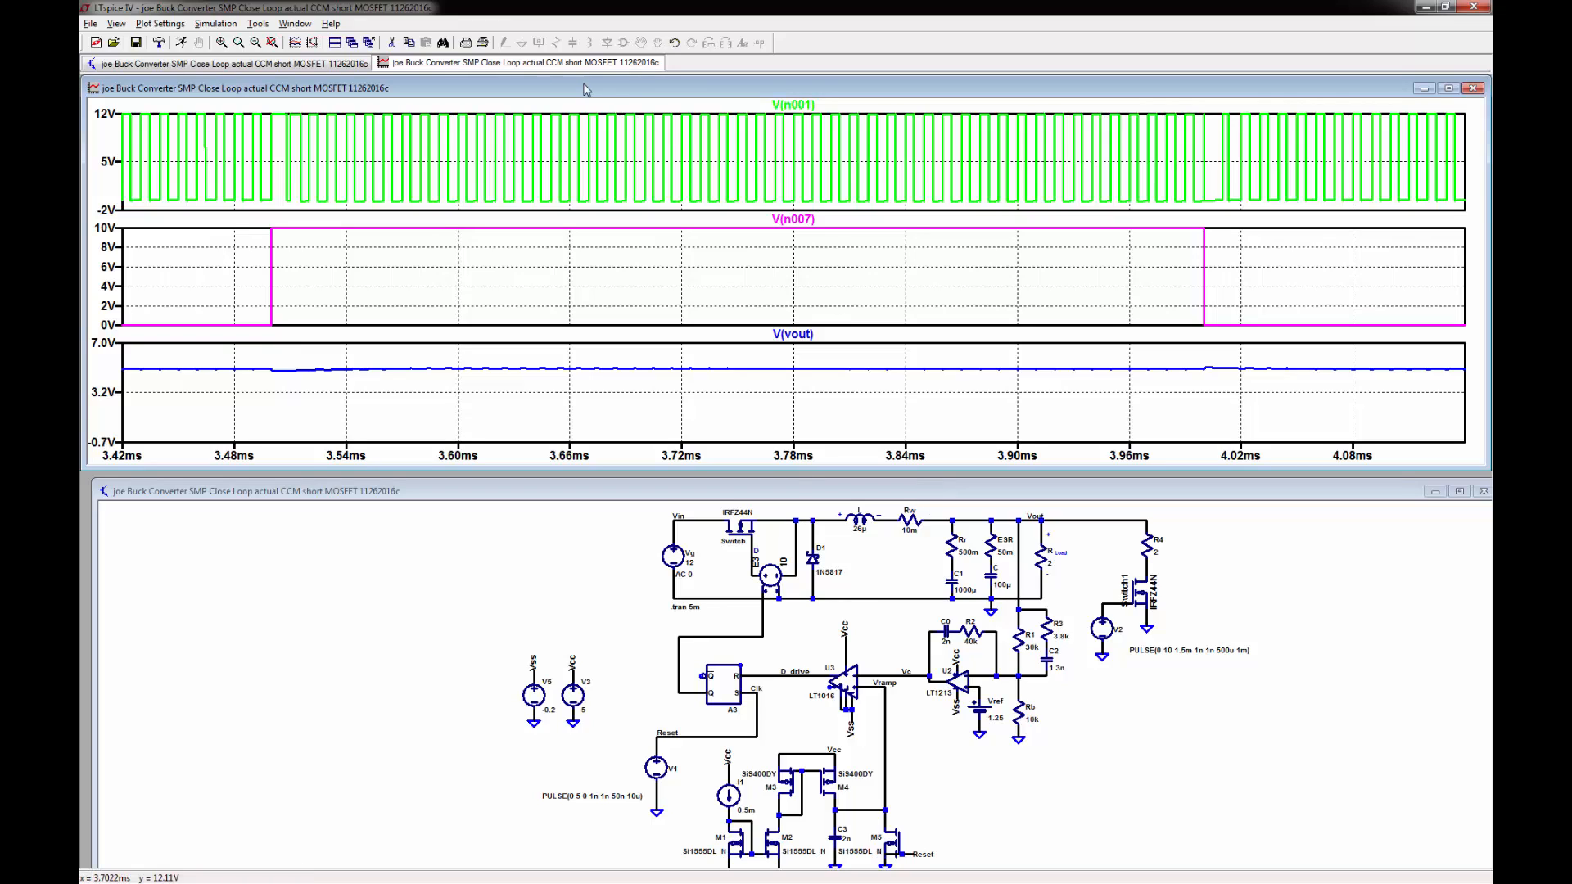
left_click(391, 43)
left_click(793, 104)
left_click(783, 147)
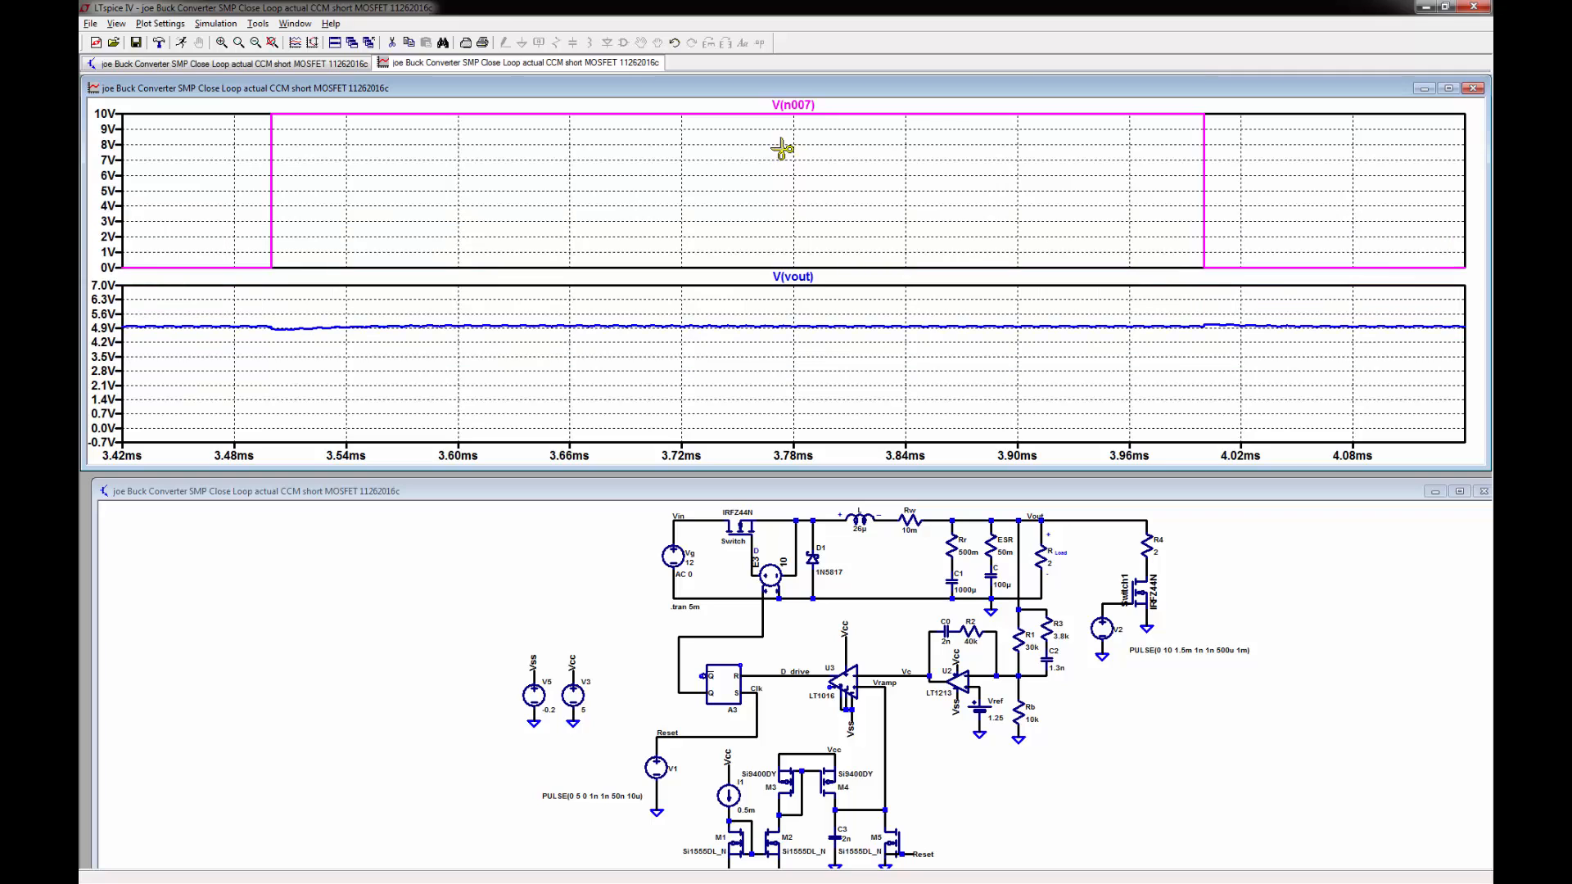
key("Escape")
- Zoom in on the load-switching edge at 3.5 ms, from about 3.488 to 3.528 ms
left_click_drag(255, 110, 325, 452)
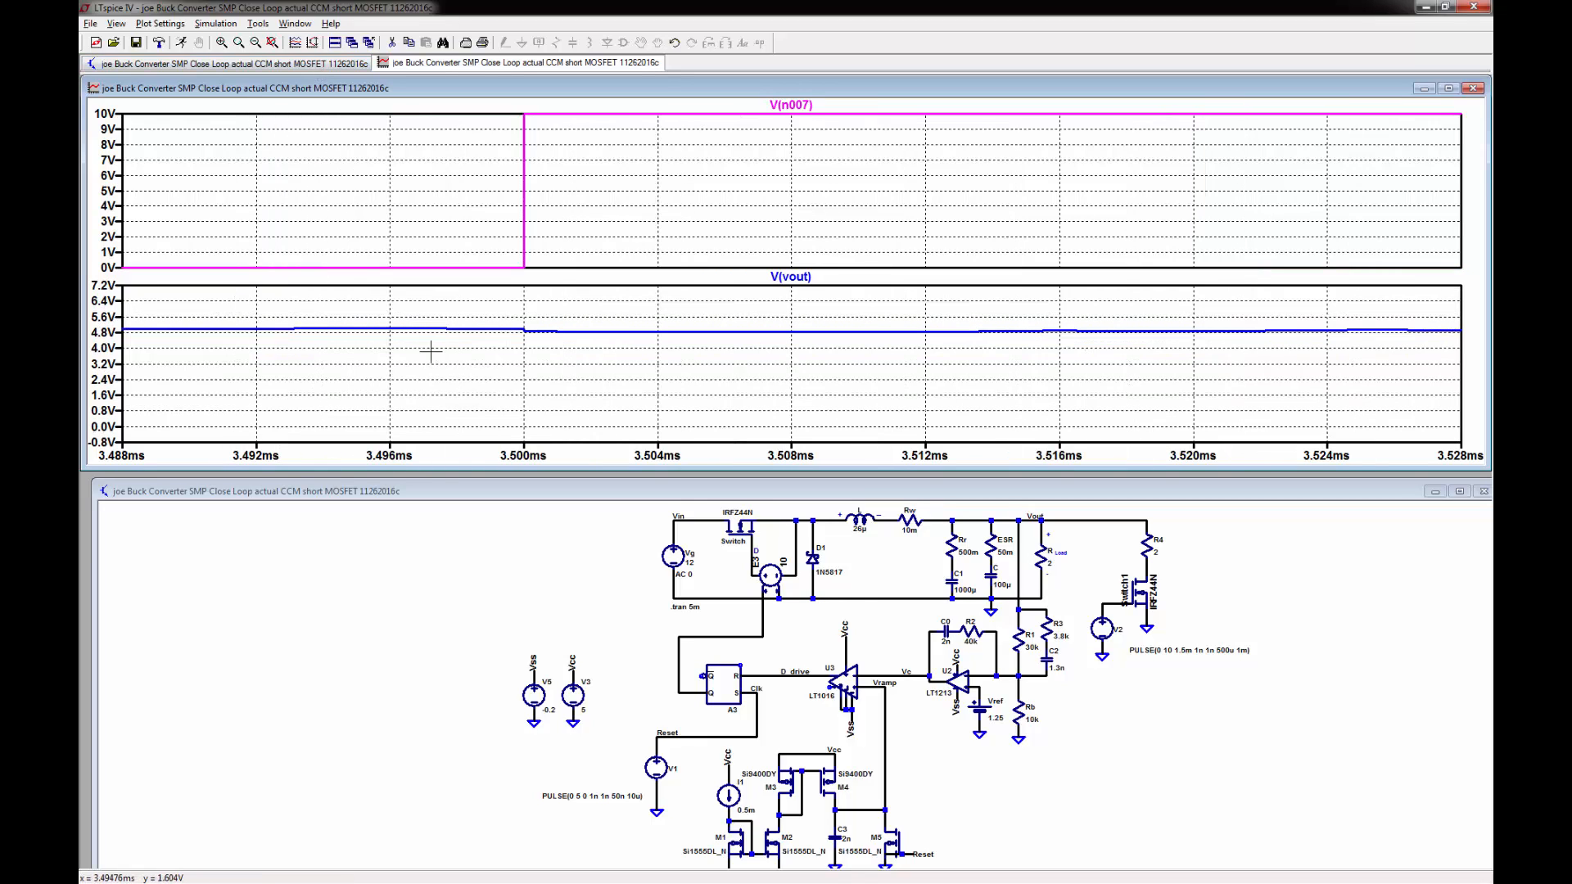
- Zoom the waveforms to the load step at 2.5 ms, from about 2.40 to 2.95 ms, with the vertical axes autoranged
left_click(312, 43)
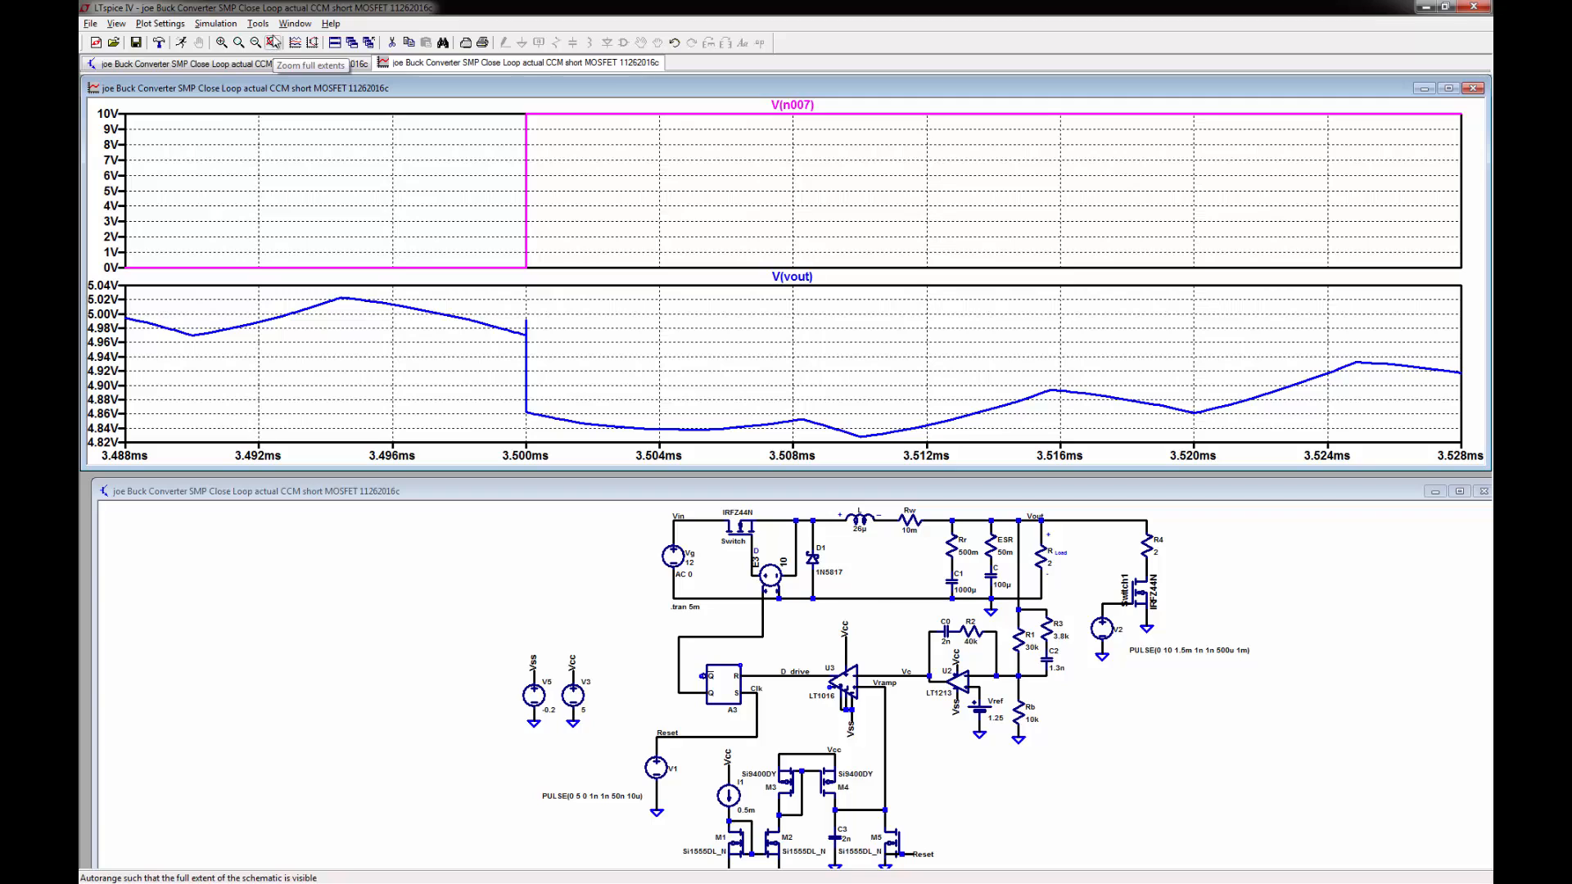
left_click(271, 43)
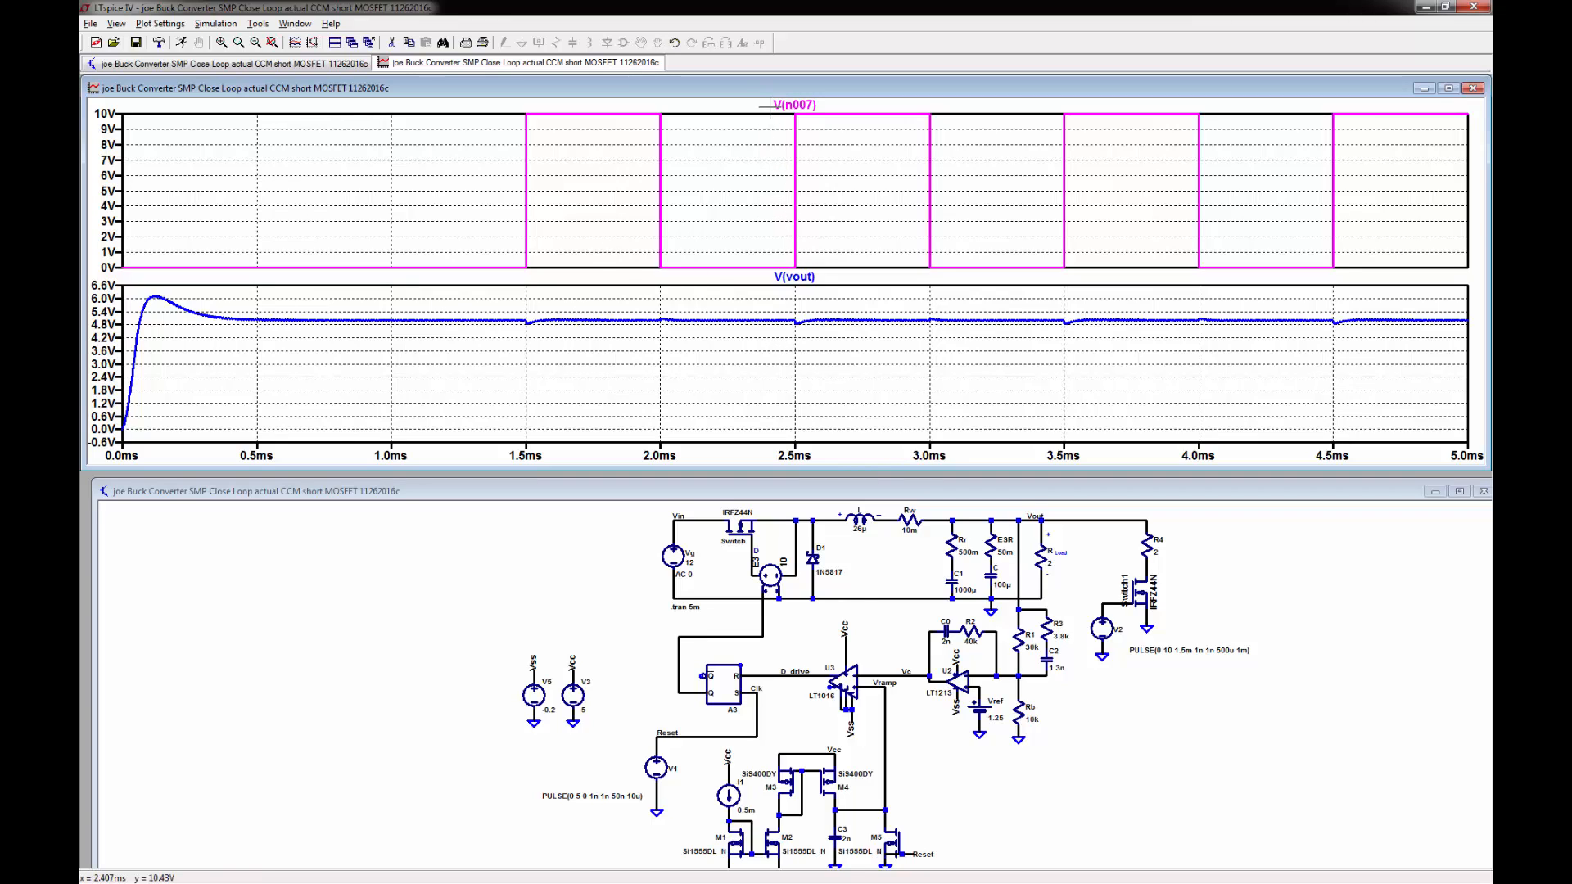
left_click_drag(769, 106, 907, 462)
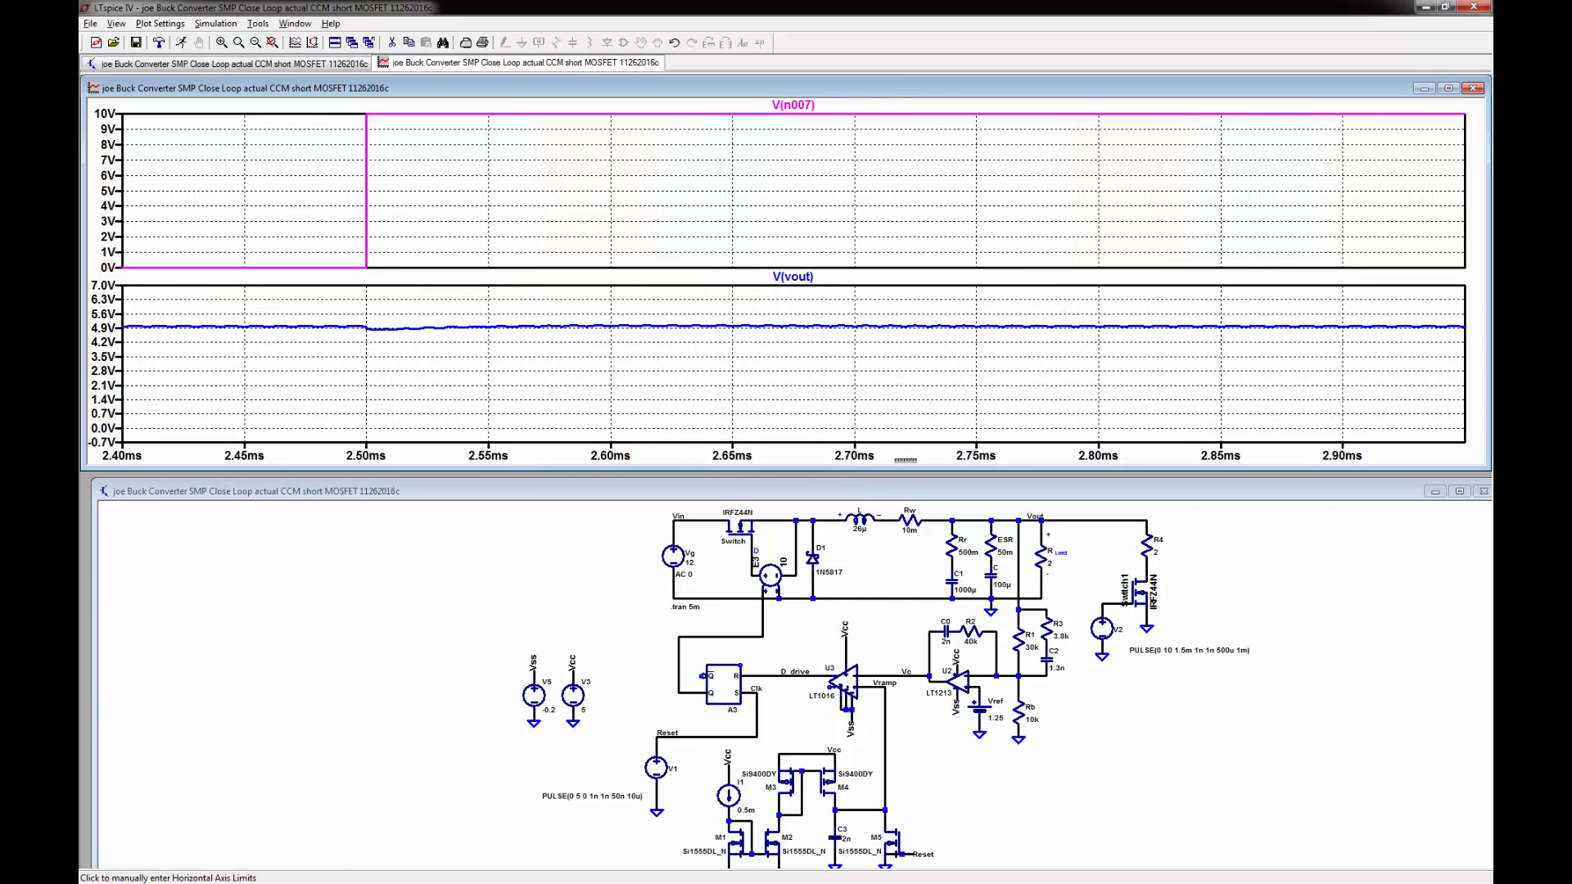
left_click(313, 44)
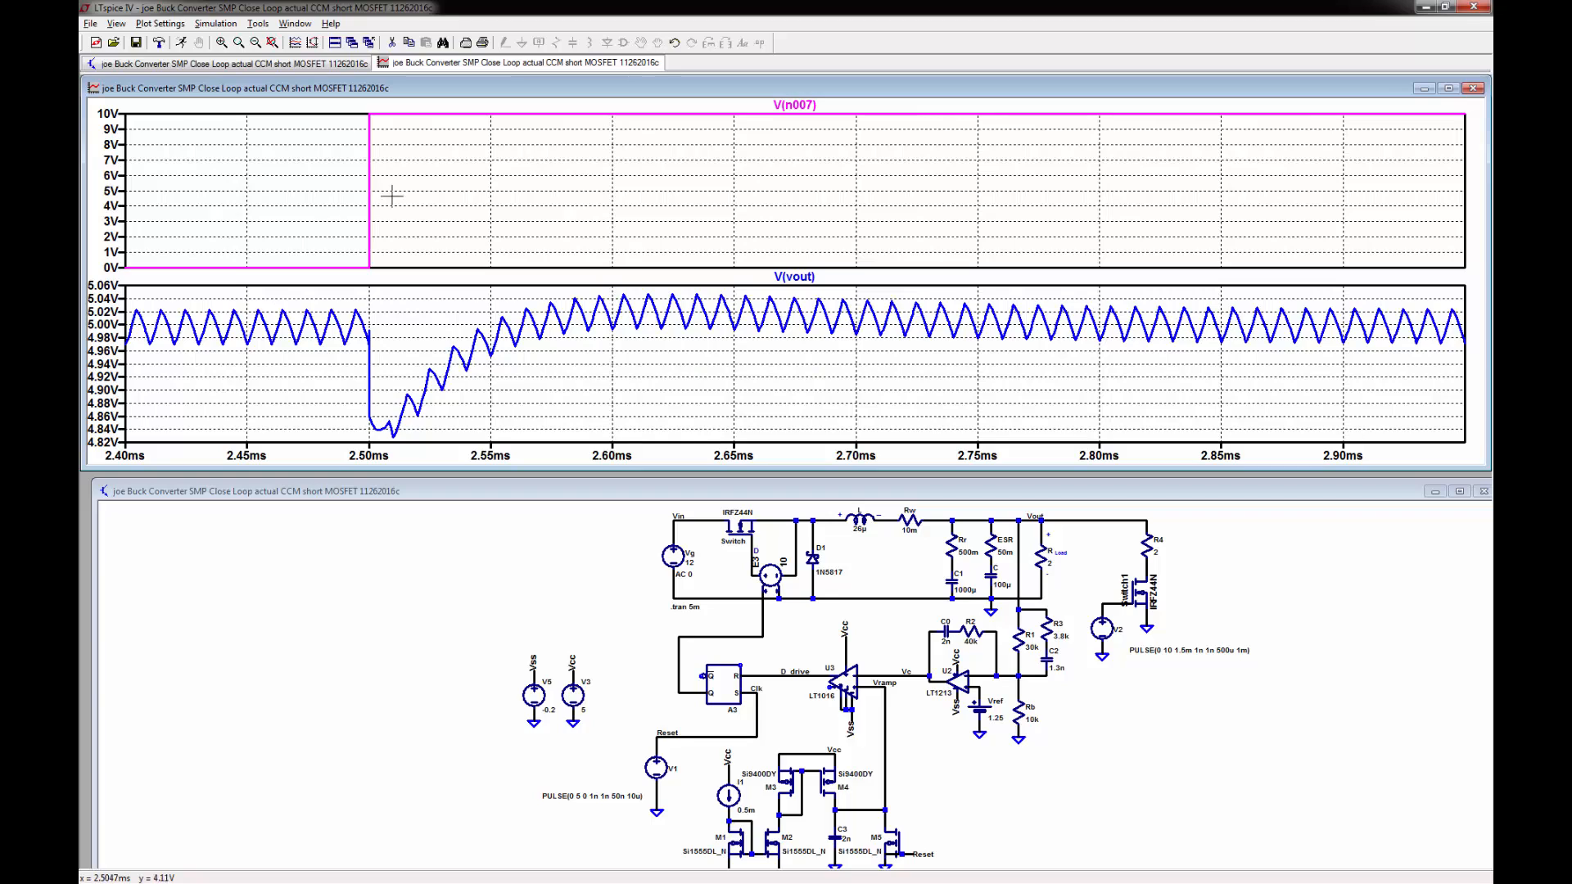
- Add a new plot pane above the existing traces and plot the current through inductor L in it
left_click(161, 27)
left_click(188, 106)
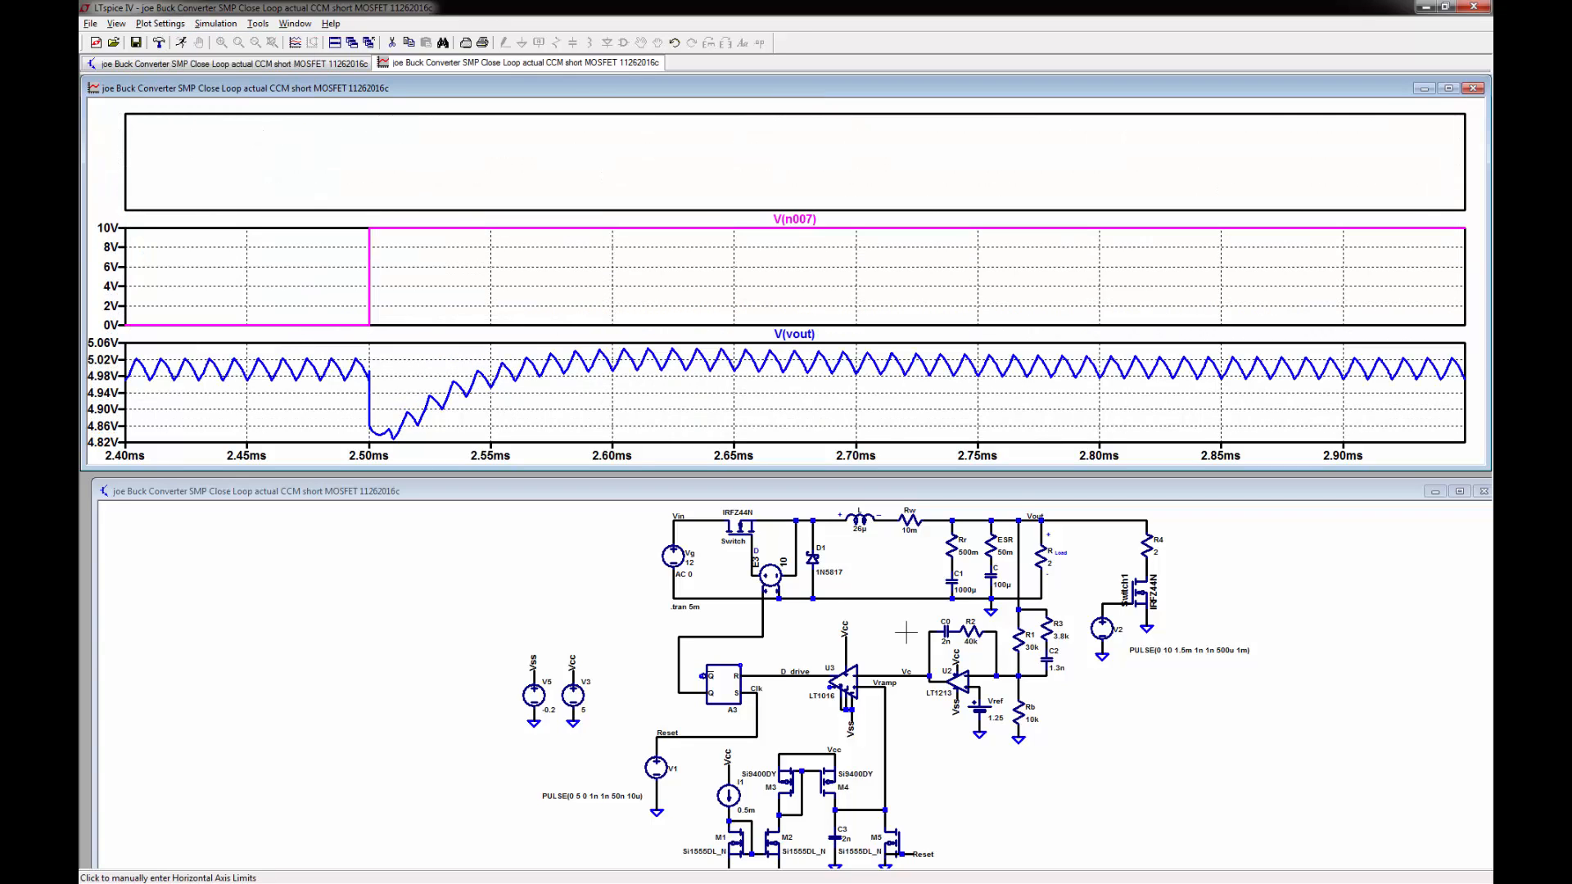
left_click(889, 491)
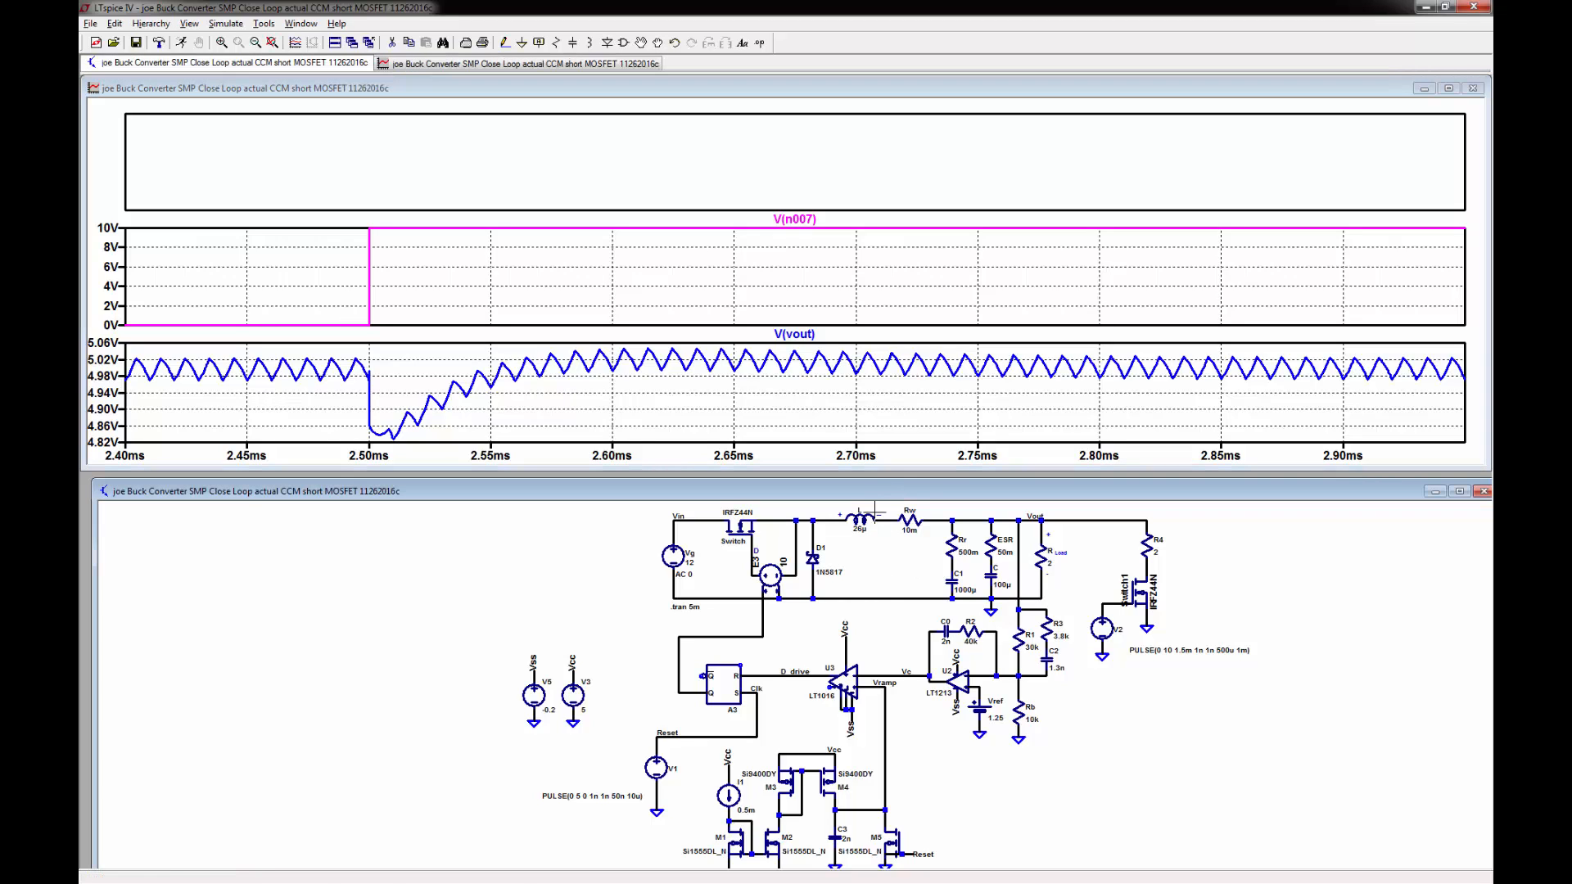
left_click(860, 517)
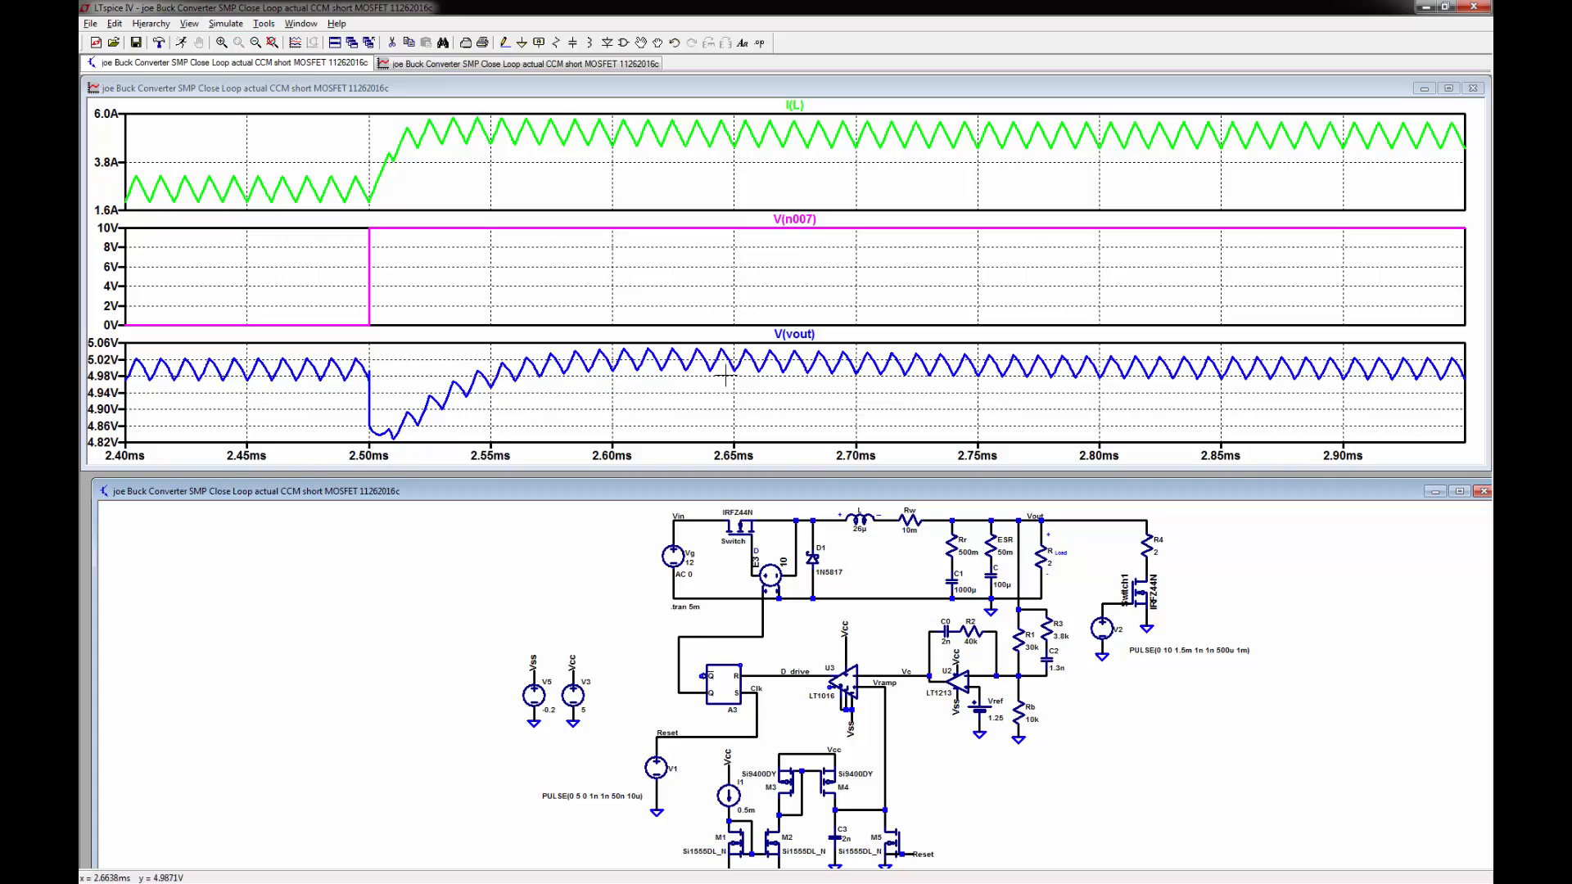
- Attach a cursor to the V(vout) trace and move it to about 2.478 ms, just before the load step
left_click(804, 335)
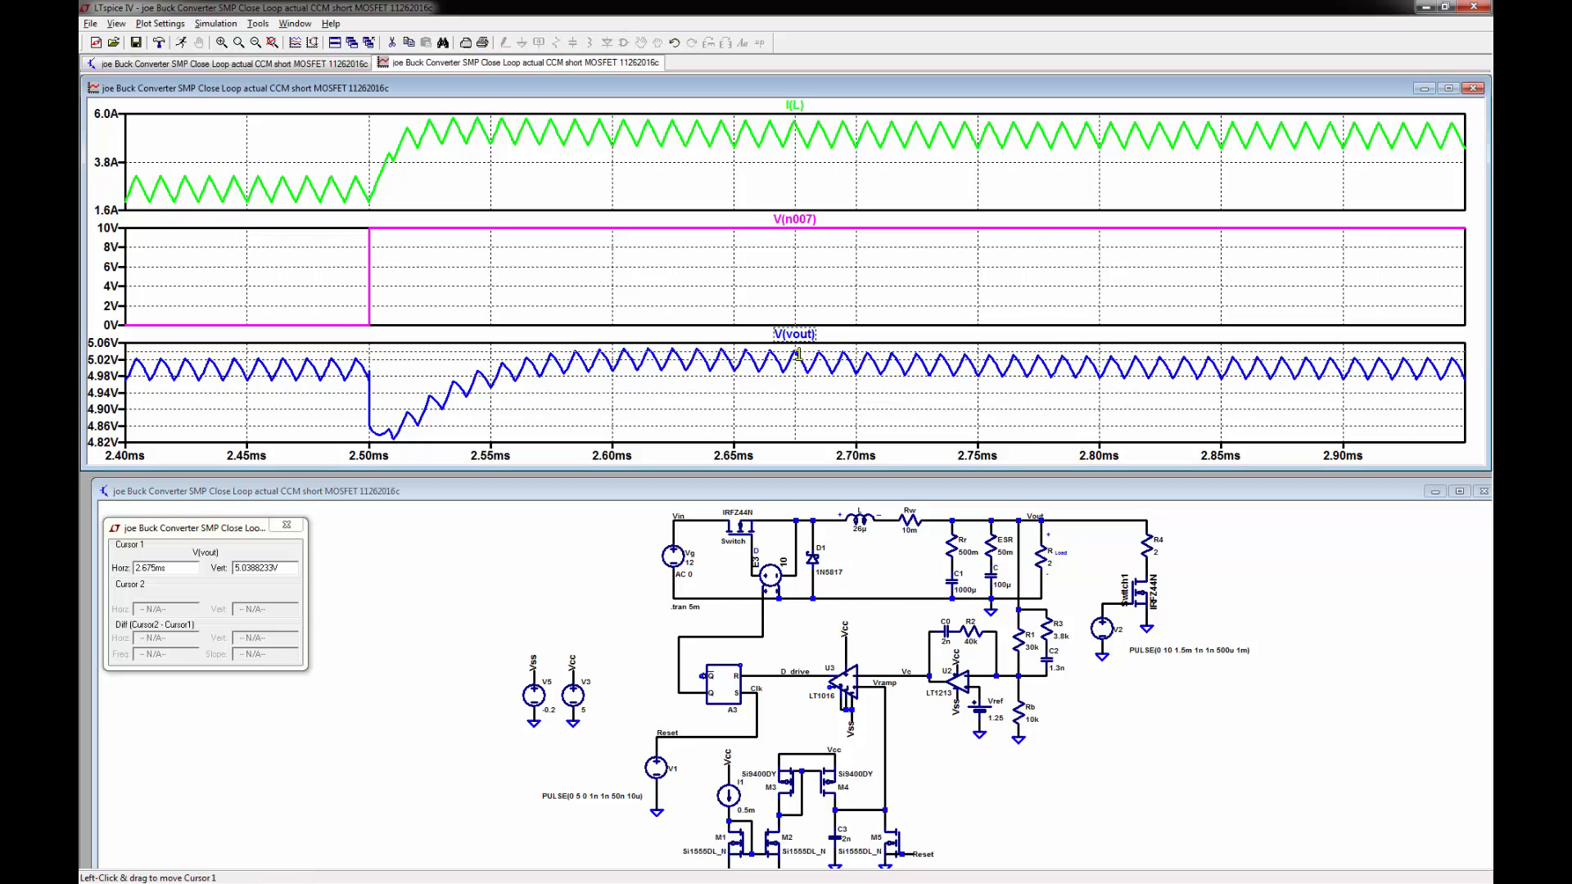
left_click_drag(794, 354, 800, 356)
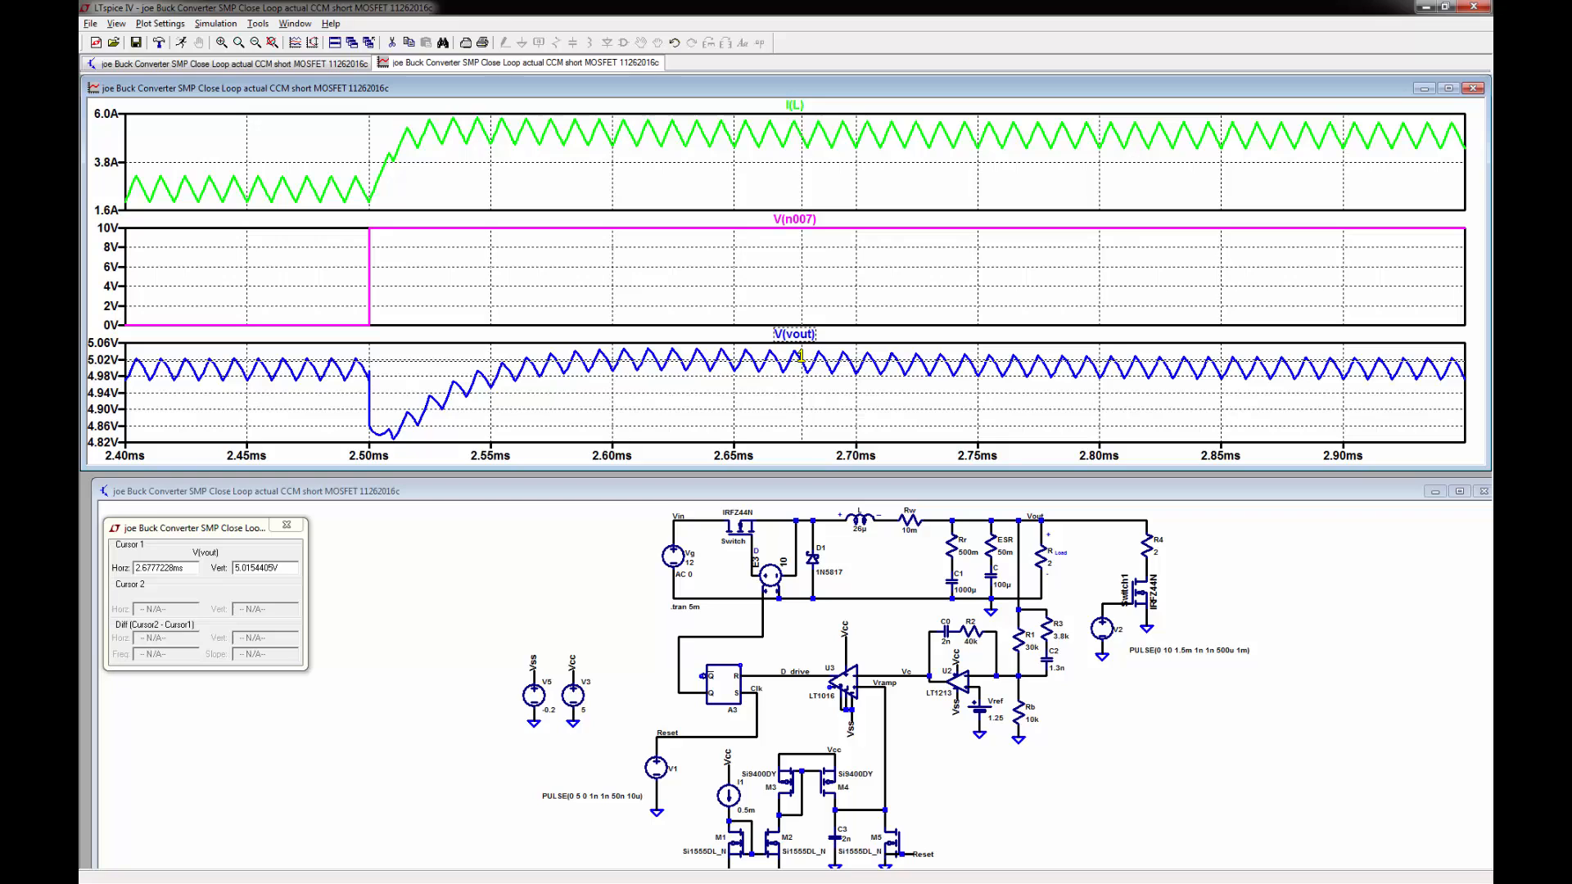
left_click_drag(800, 356, 316, 360)
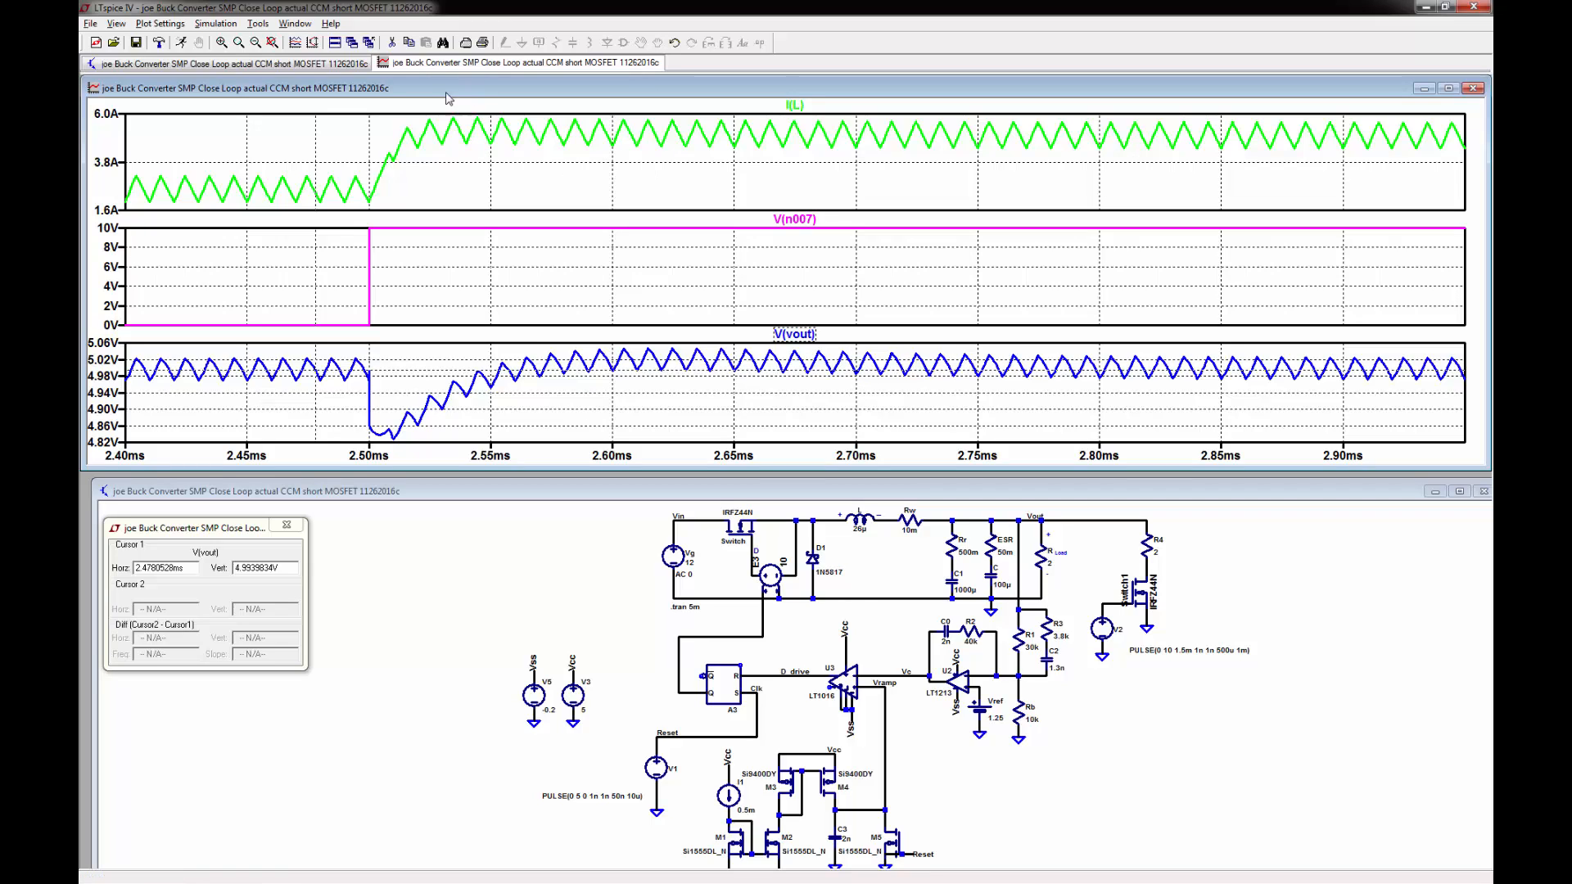
- Zoom the waveforms to the load release at 3.0 ms, from about 2.96 to 3.09 ms, with the vertical axes autoranged
left_click(272, 43)
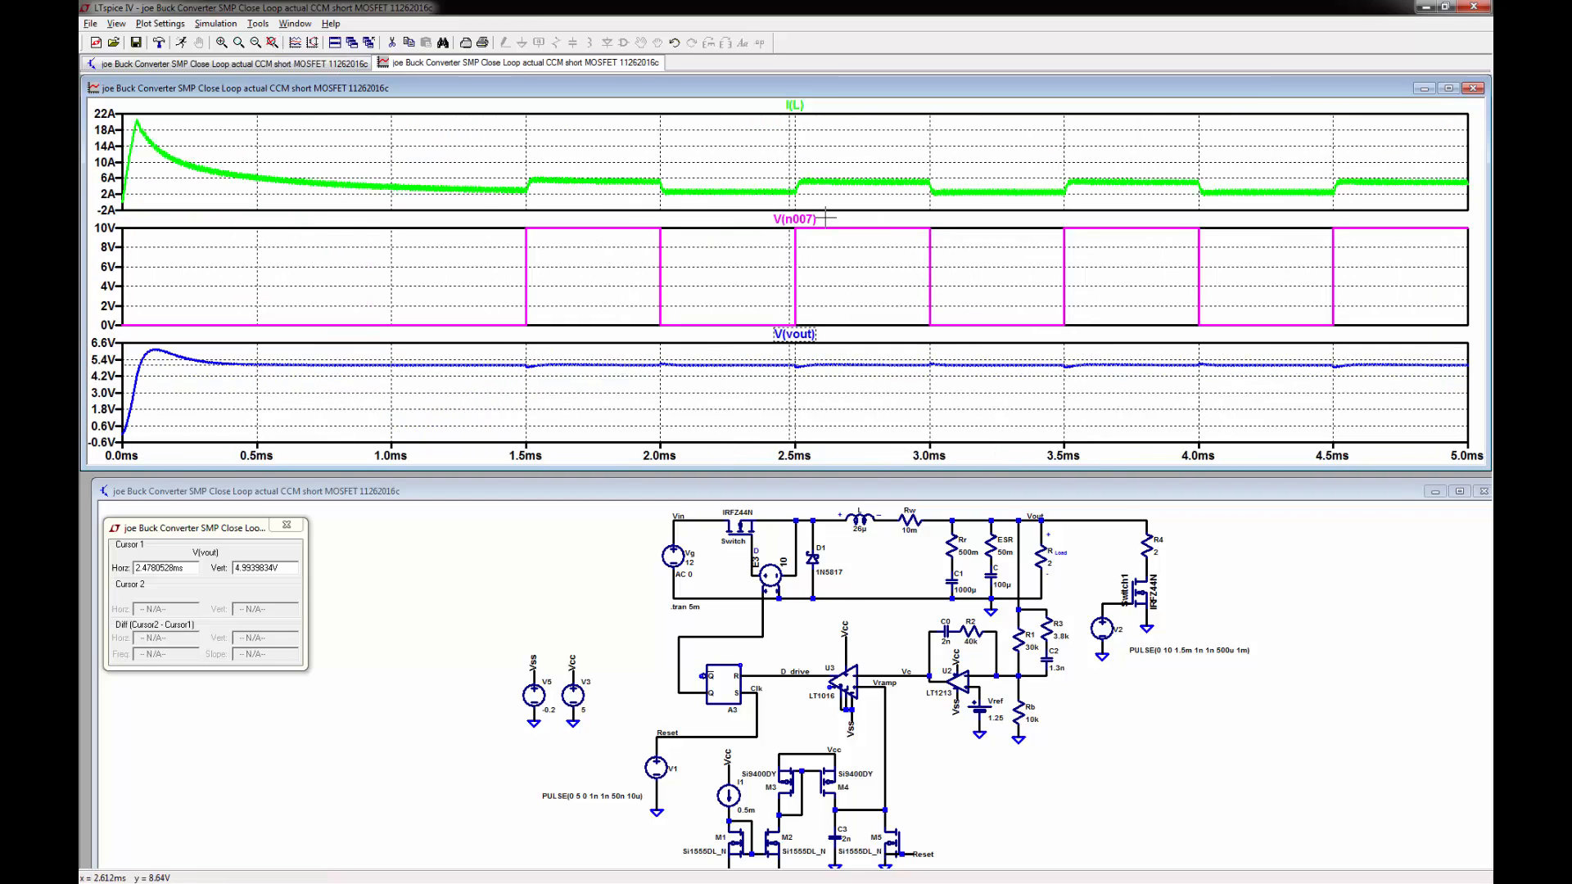
left_click_drag(921, 105, 954, 452)
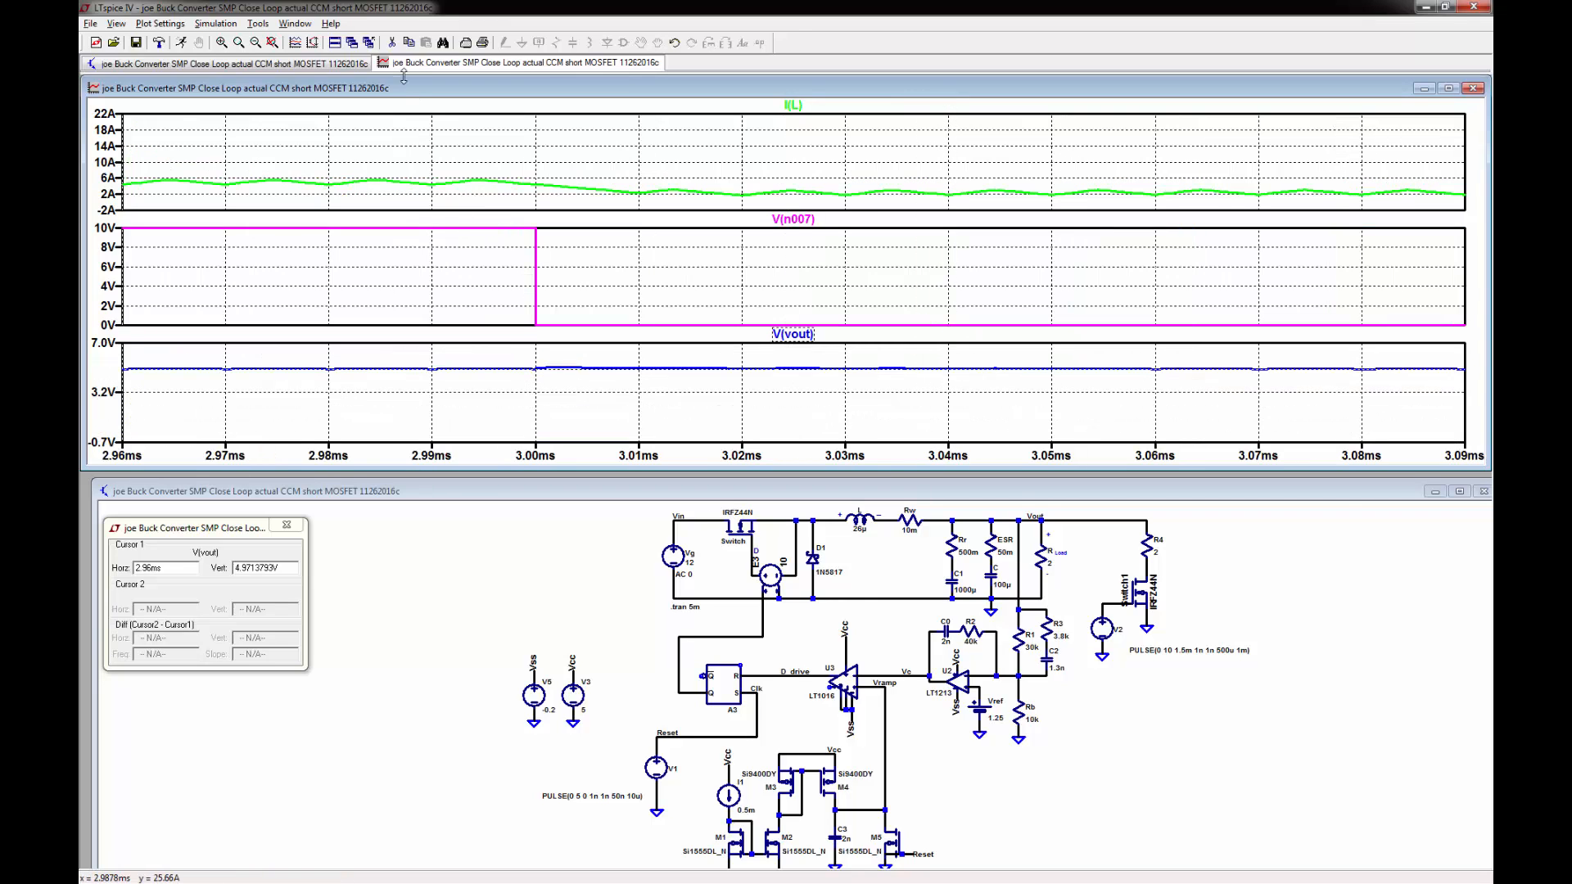
left_click(313, 44)
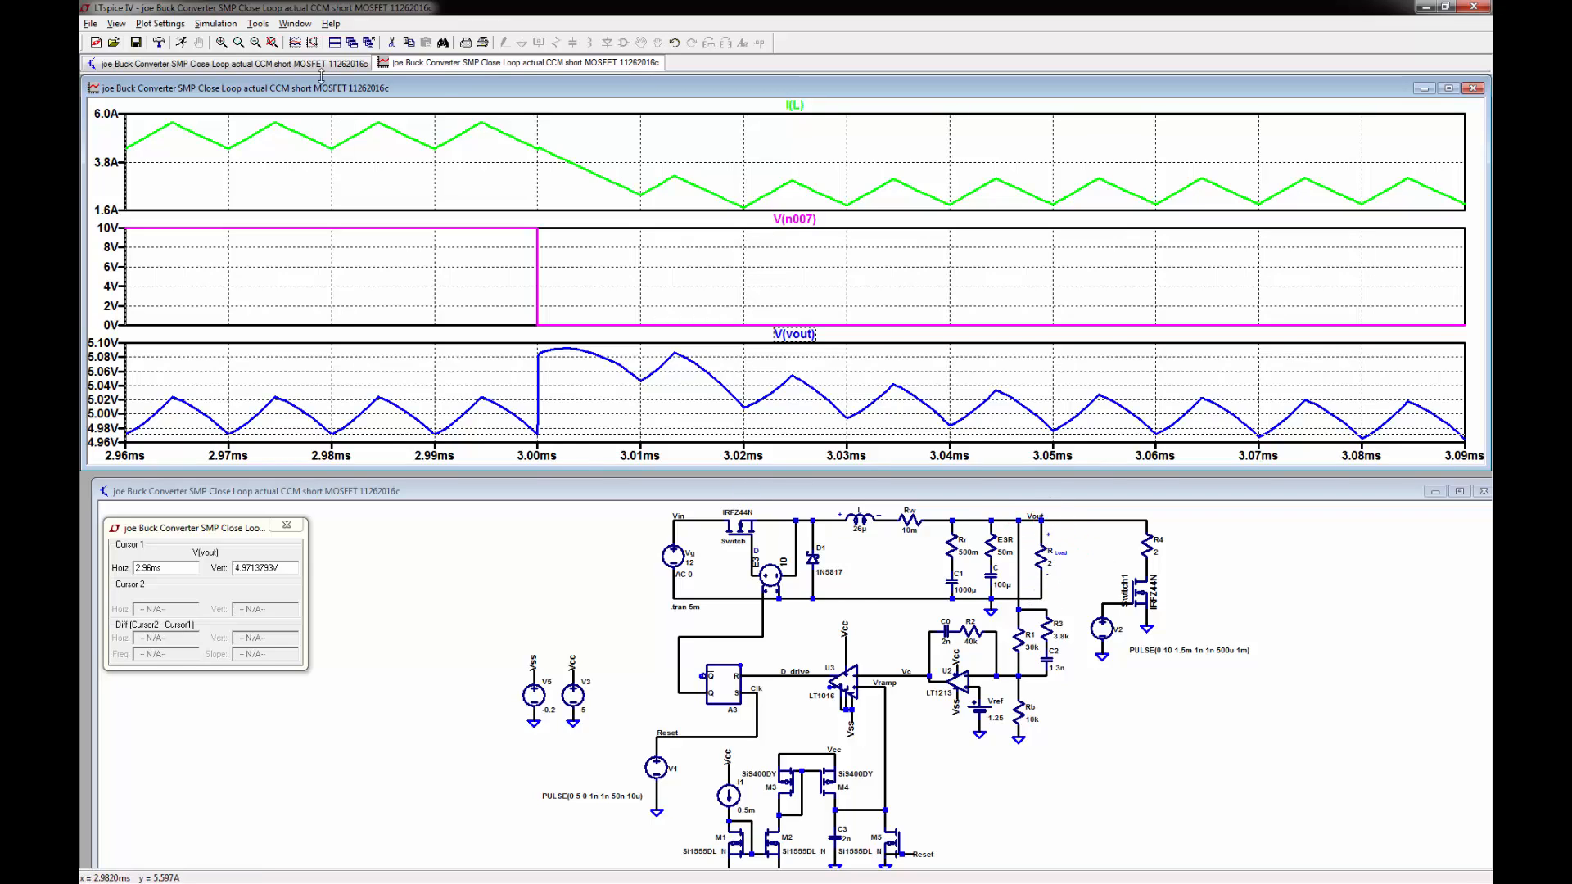
- Add another plot pane and plot the total load current through the Vout wire feeding the load resistor and R4
left_click(159, 23)
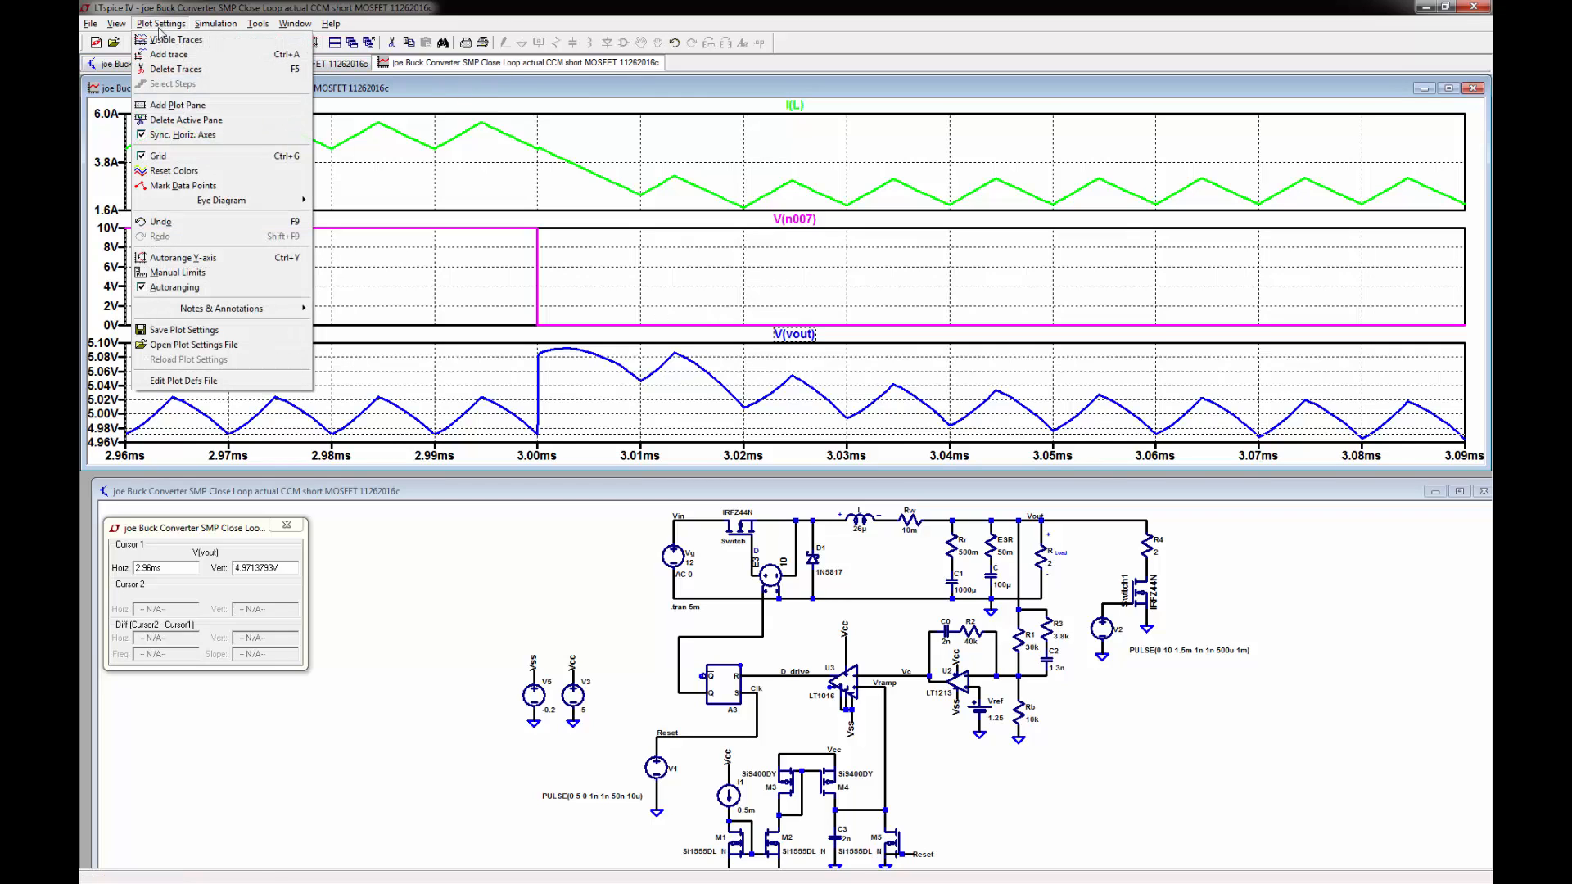
left_click(176, 103)
left_click(1116, 560)
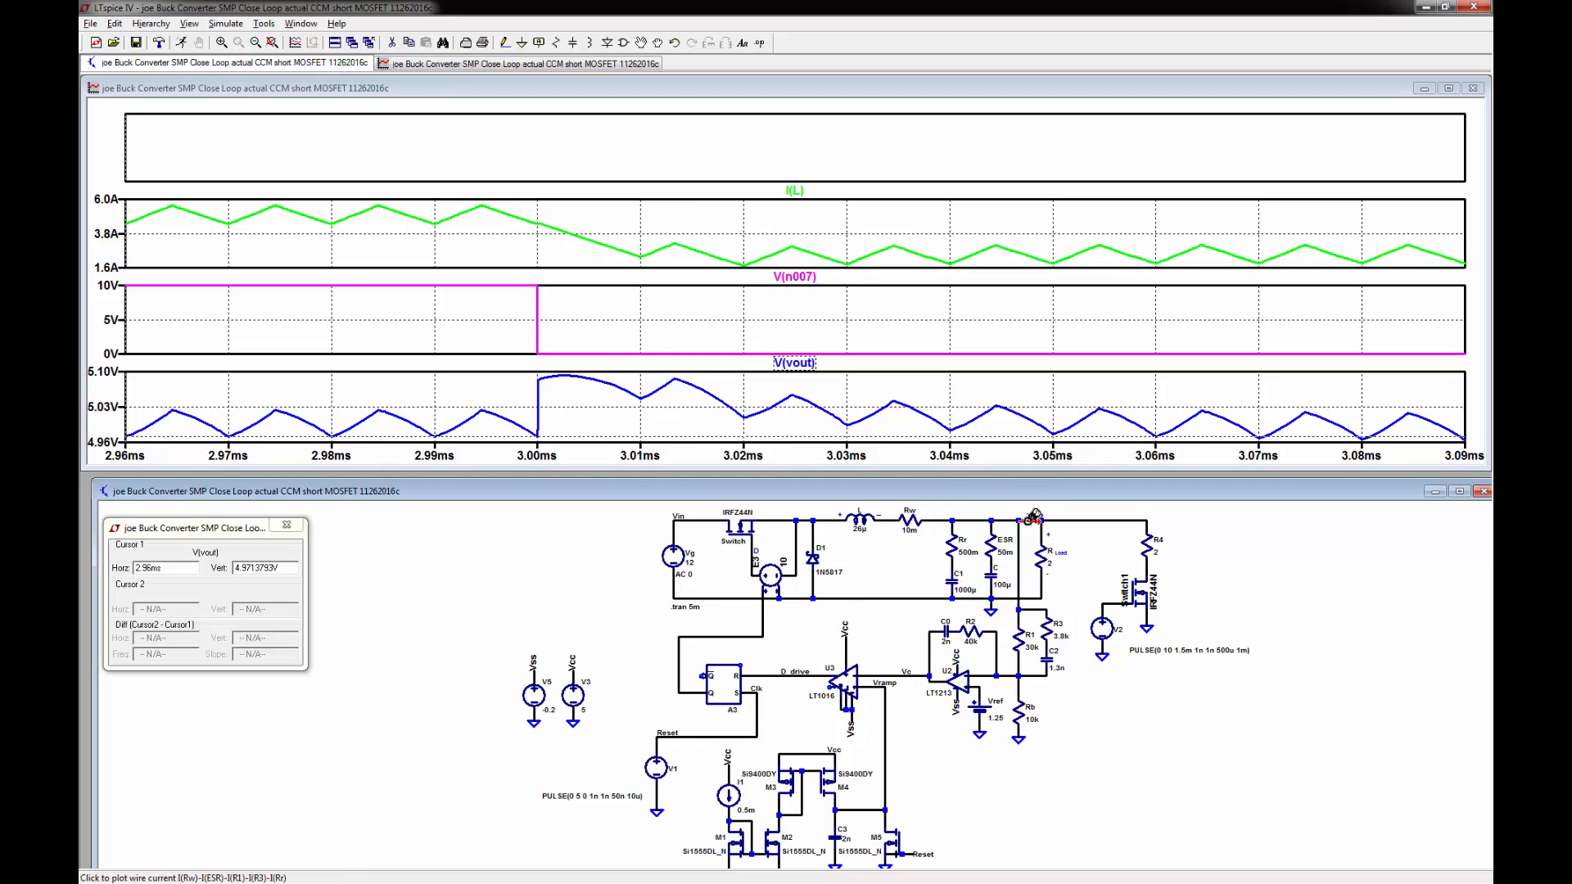
left_click(1032, 518)
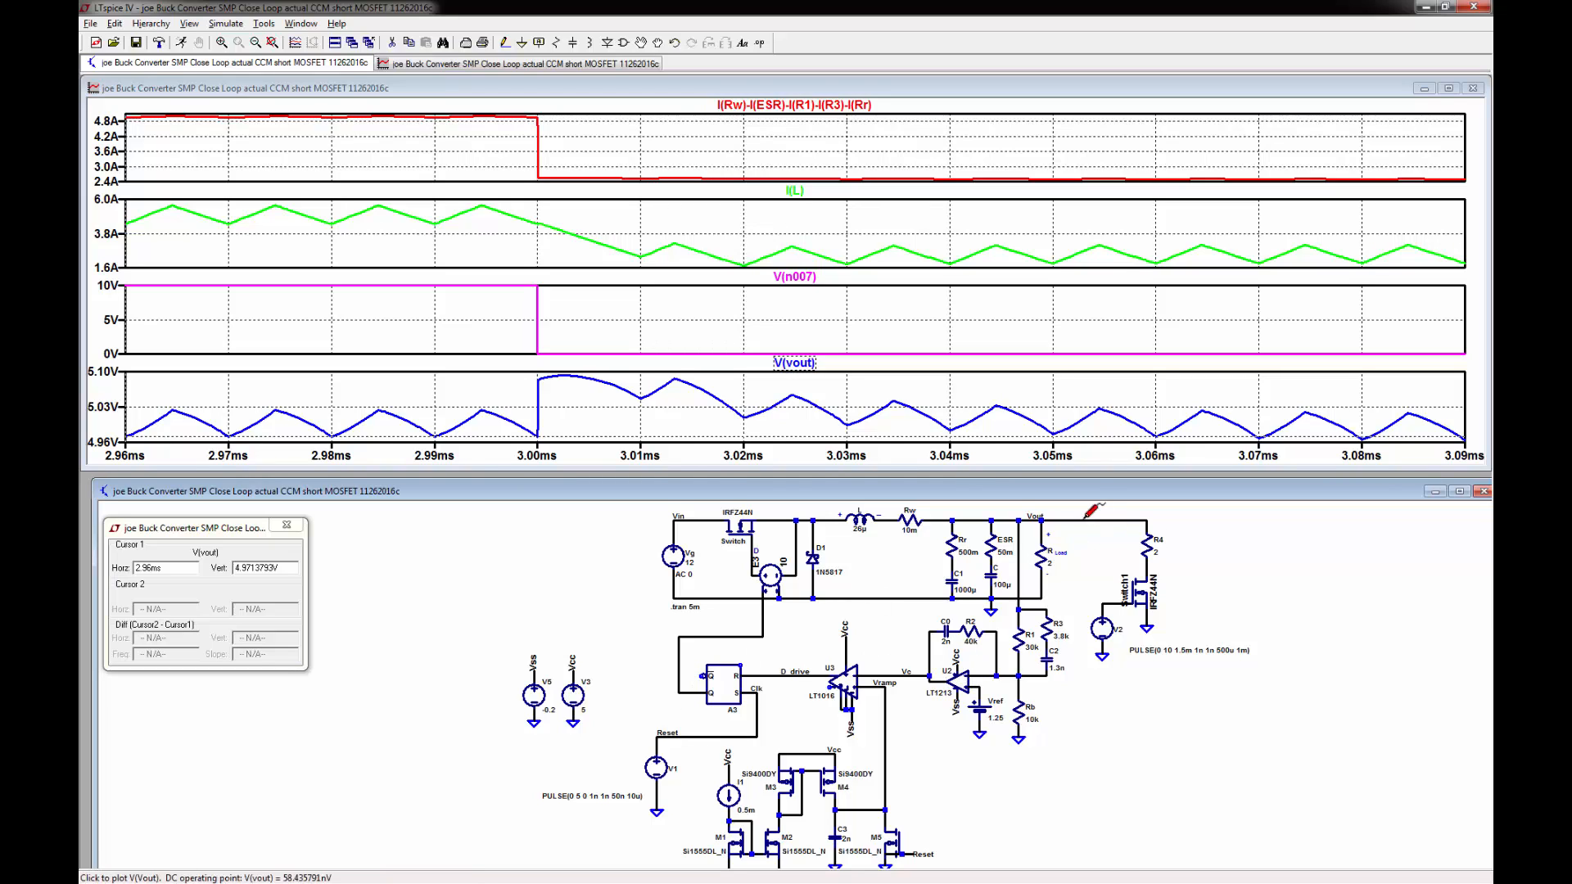
left_click_drag(1100, 482, 1100, 478)
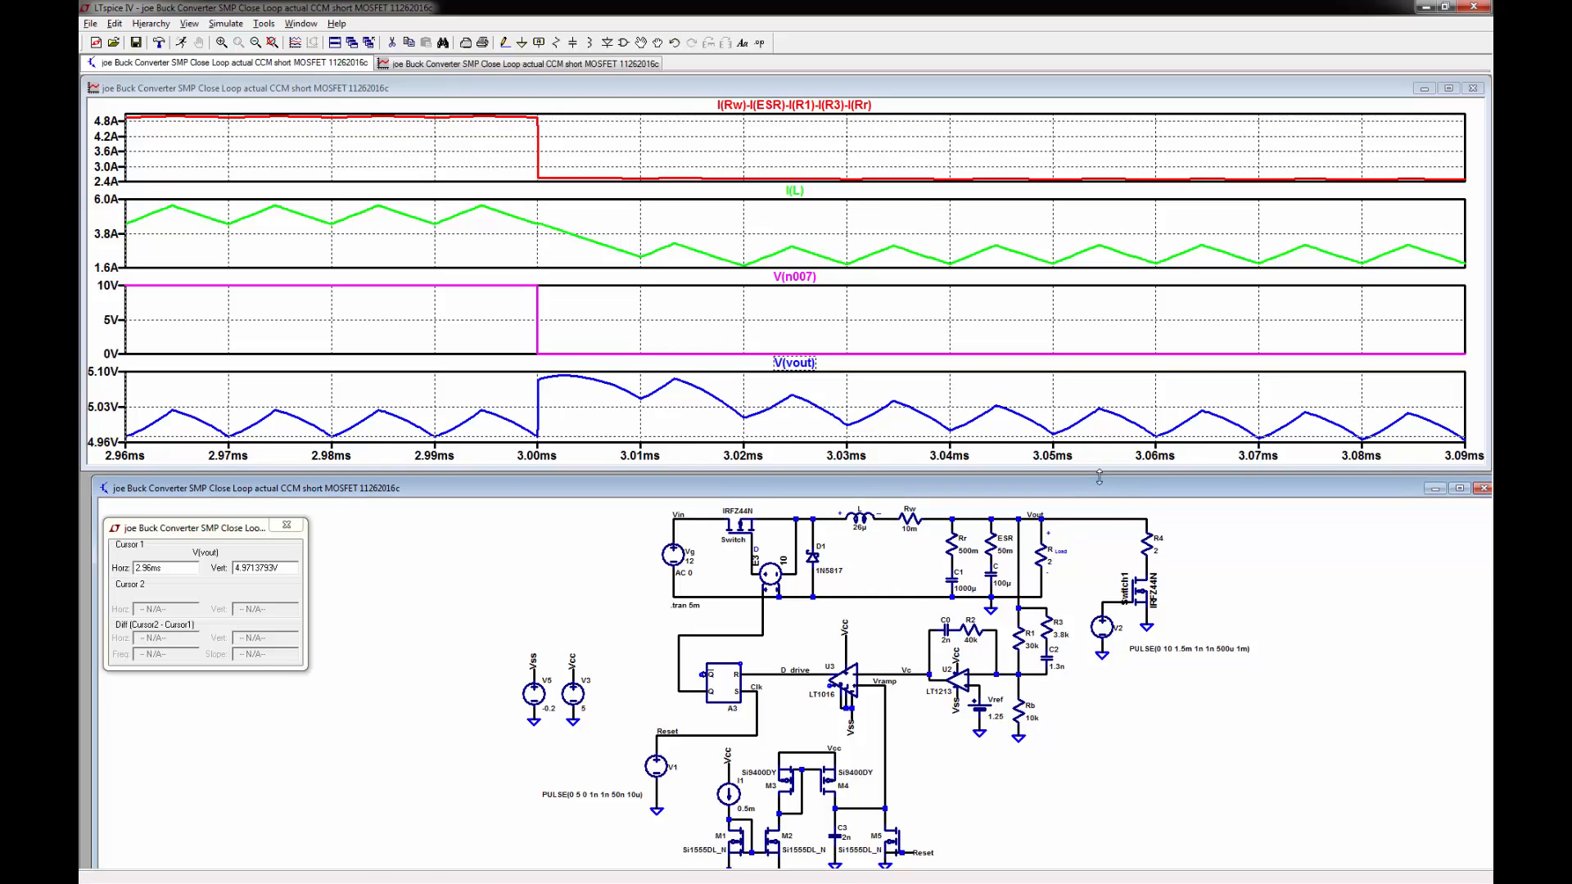